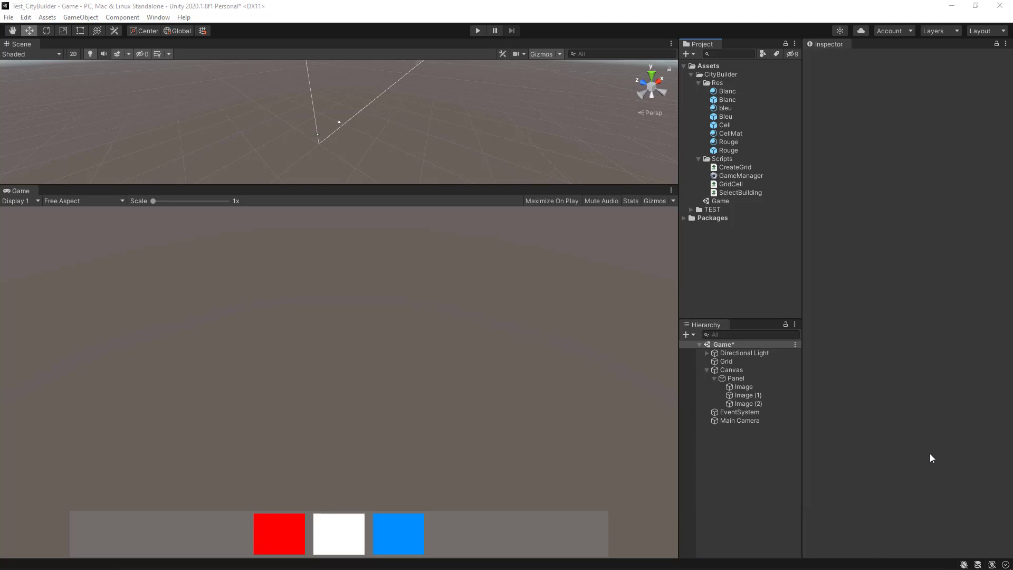
Step: Play-test the scene, placing several blue and red buildings on the grid, then stop play mode
click(477, 31)
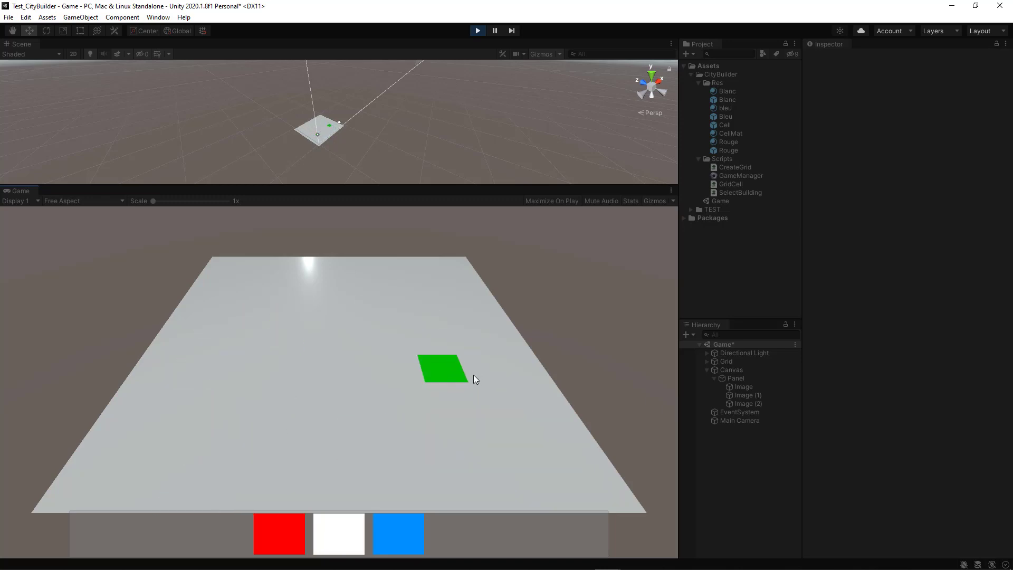
click(397, 536)
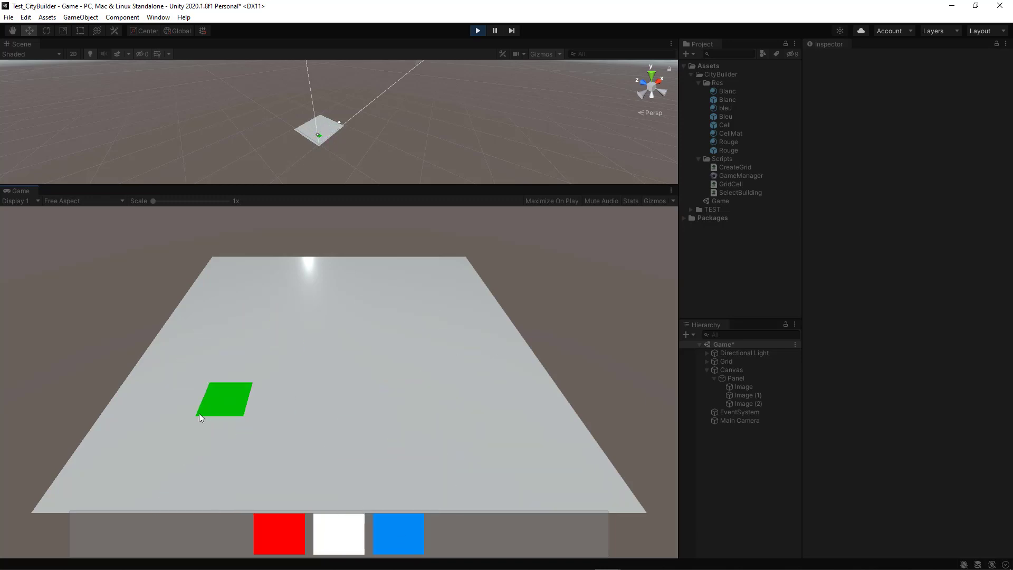
click(199, 414)
click(421, 413)
click(296, 522)
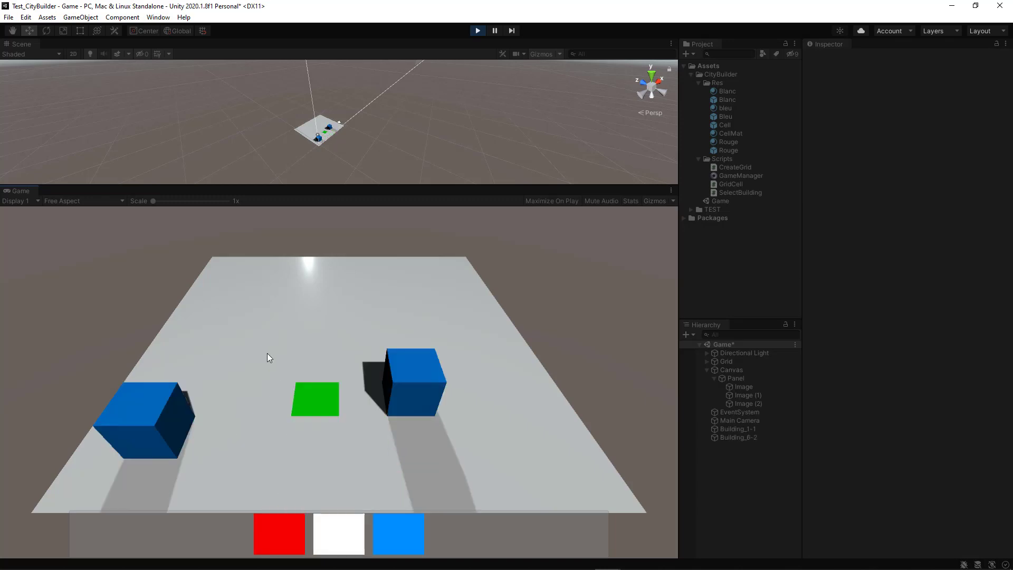
click(269, 351)
click(505, 458)
click(172, 311)
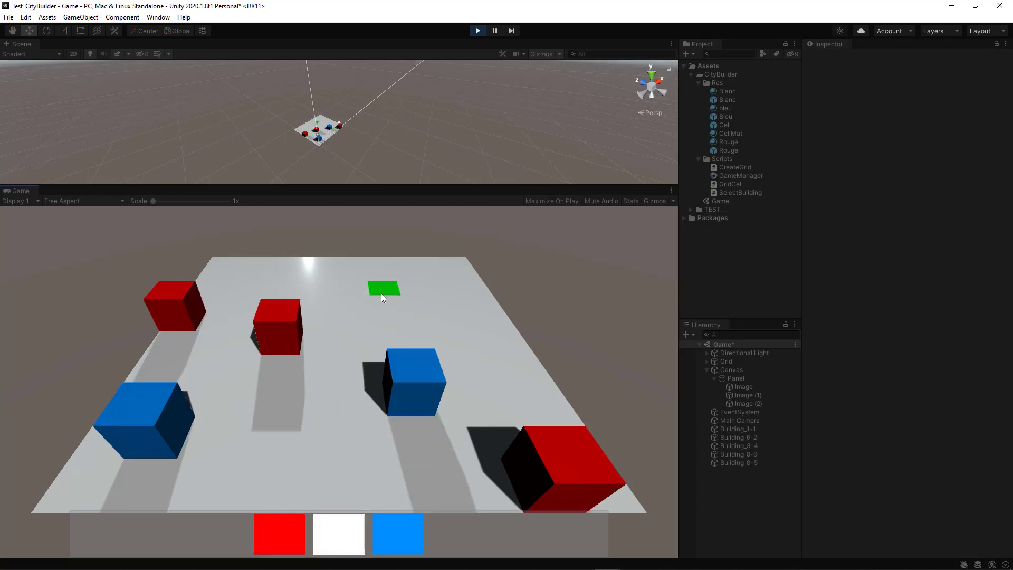
click(382, 287)
click(399, 532)
click(311, 443)
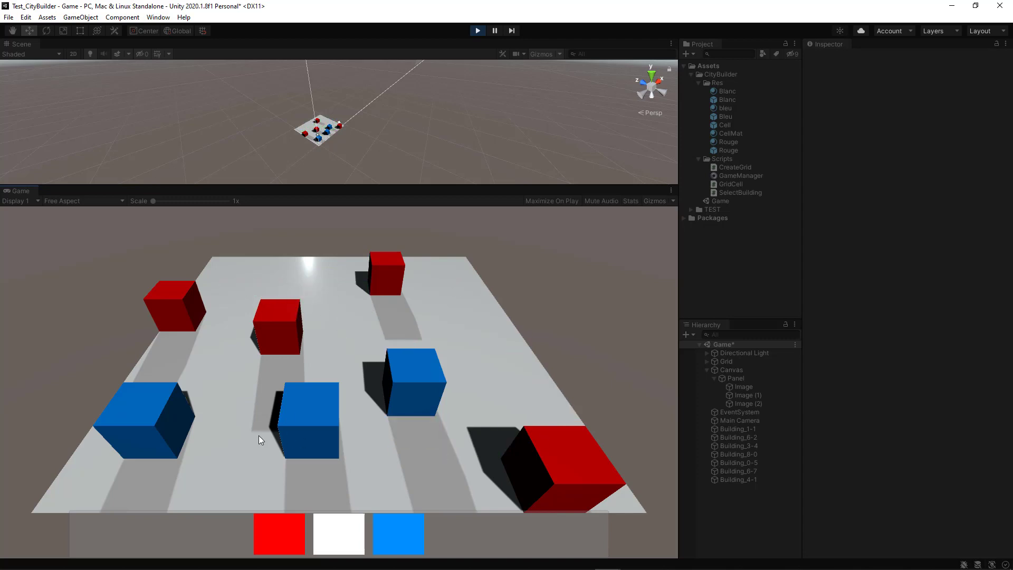
click(478, 31)
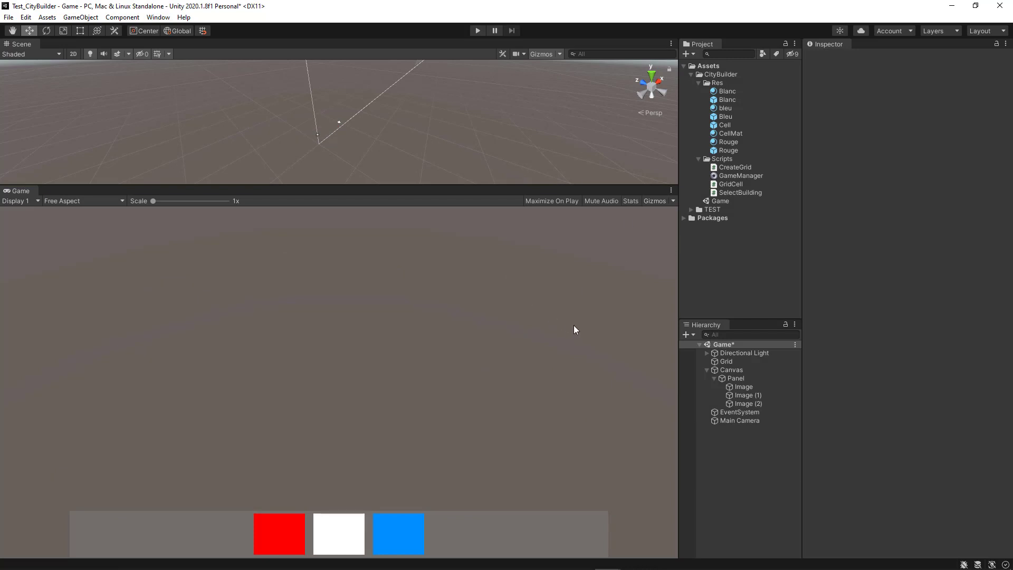
Step: Select the Main Camera, switch handles to local orientation, and orbit the Scene view around it
click(707, 369)
click(736, 386)
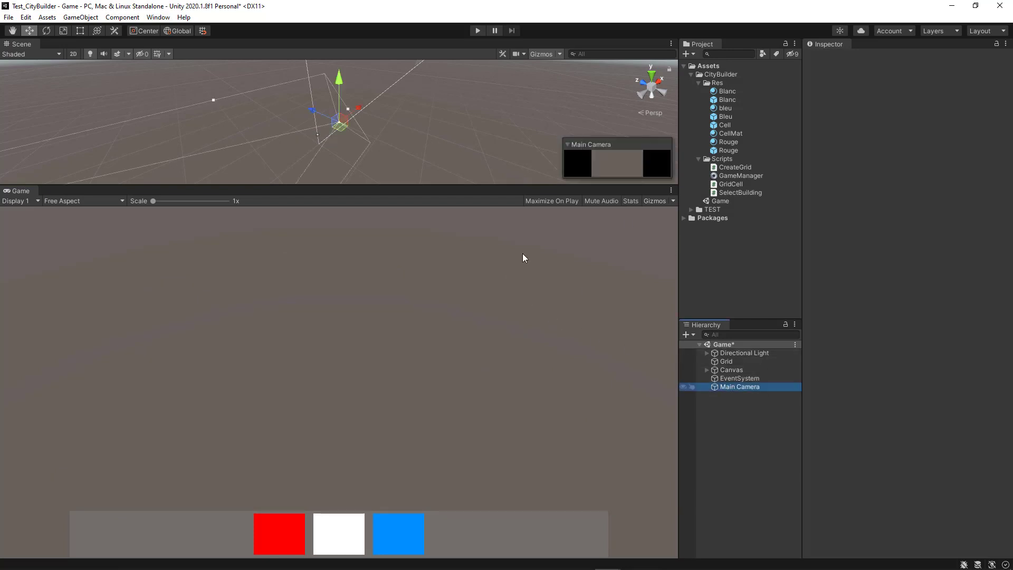
mouse_move(398, 143)
alt+mouse_down()
mouse_move(393, 125)
mouse_move(380, 129)
alt+mouse_up()
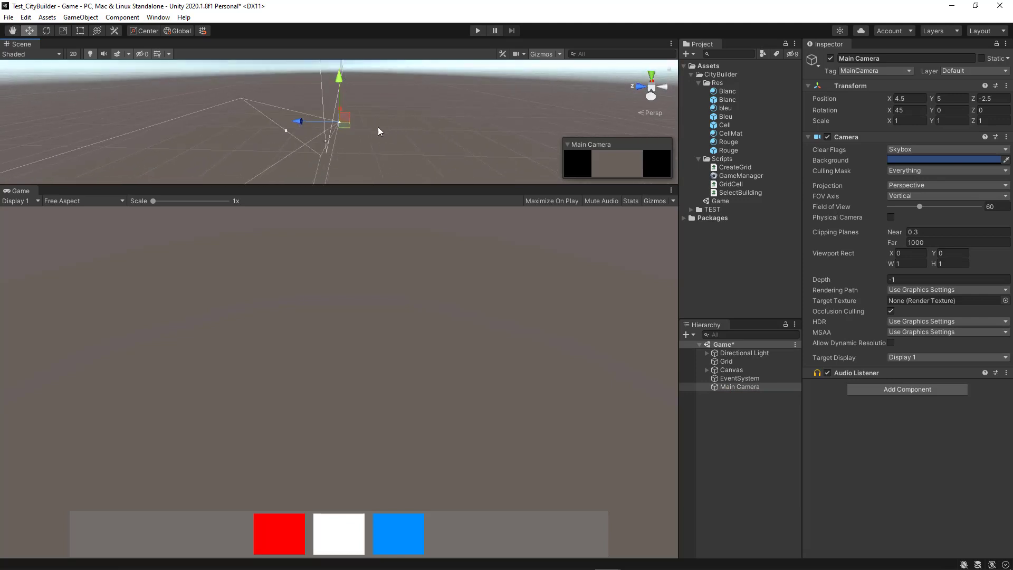
click(181, 32)
mouse_move(316, 124)
alt+mouse_down()
mouse_move(291, 128)
mouse_move(316, 177)
alt+mouse_up()
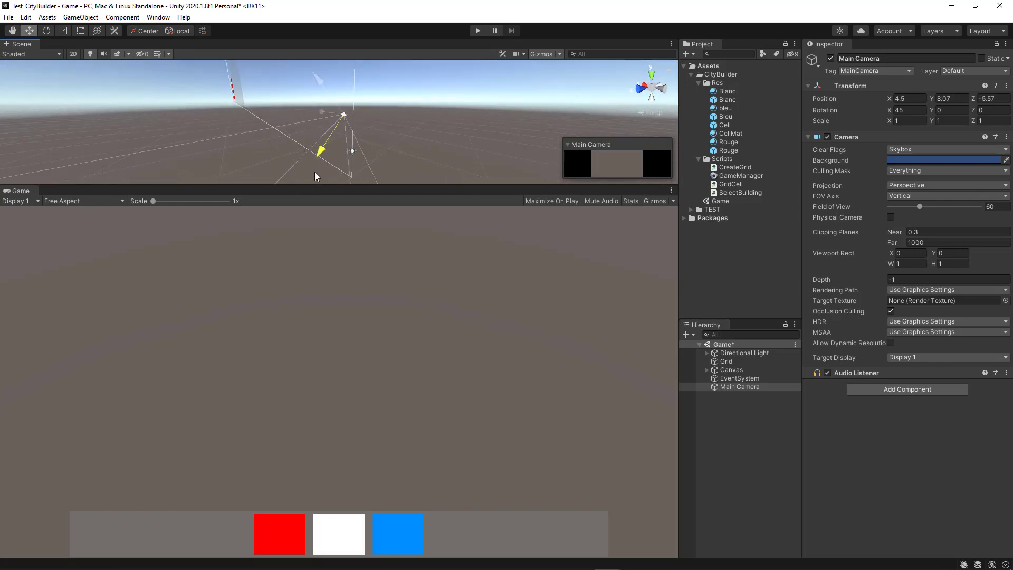
Step: Undo the accidental camera move to keep it at 4.5, 5, -2.5, and reselect the Main Camera
key(ctrl+z)
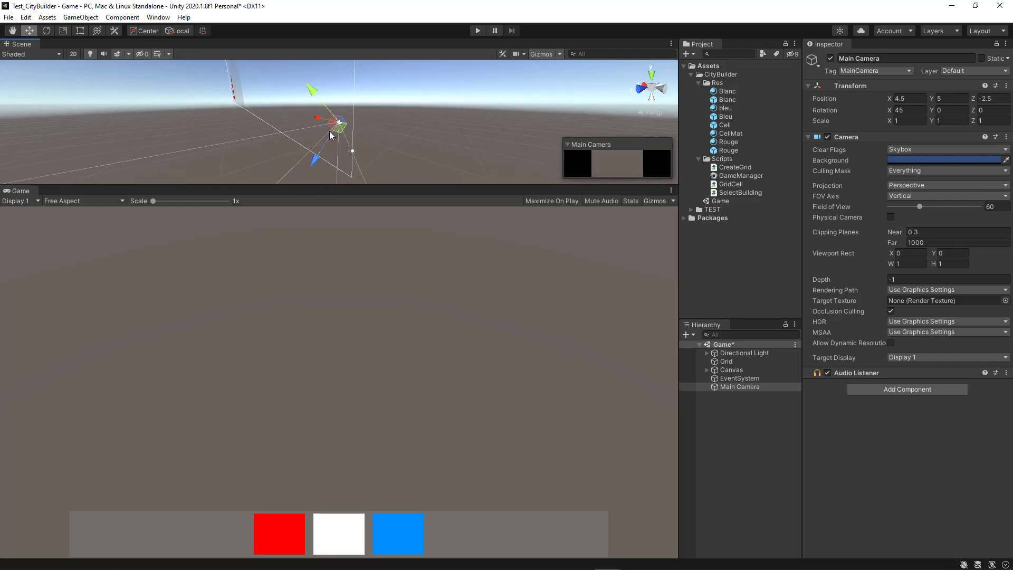
click(749, 411)
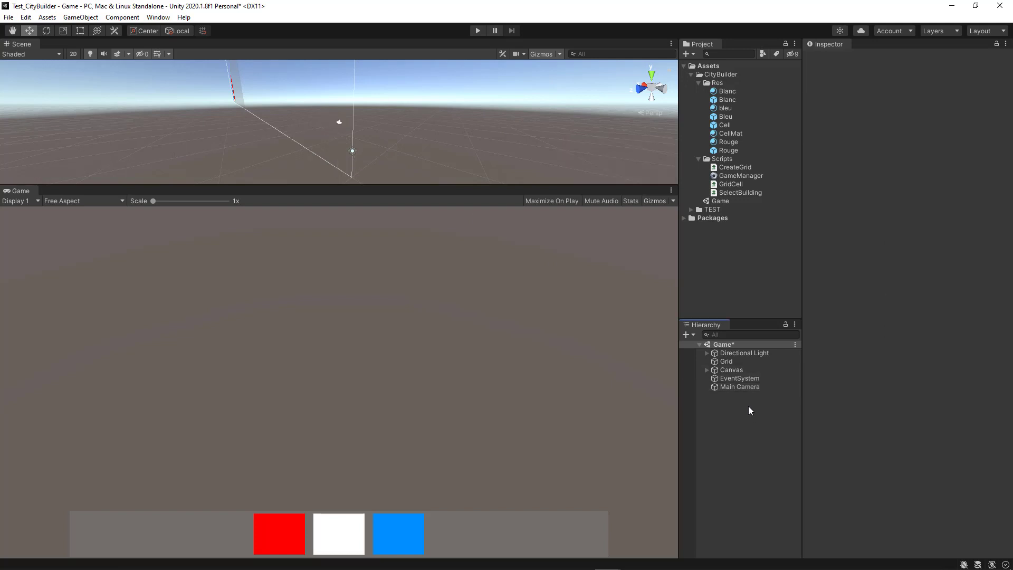
click(728, 386)
mouse_move(392, 132)
alt+mouse_down()
mouse_move(415, 137)
mouse_move(386, 138)
alt+mouse_up()
click(728, 387)
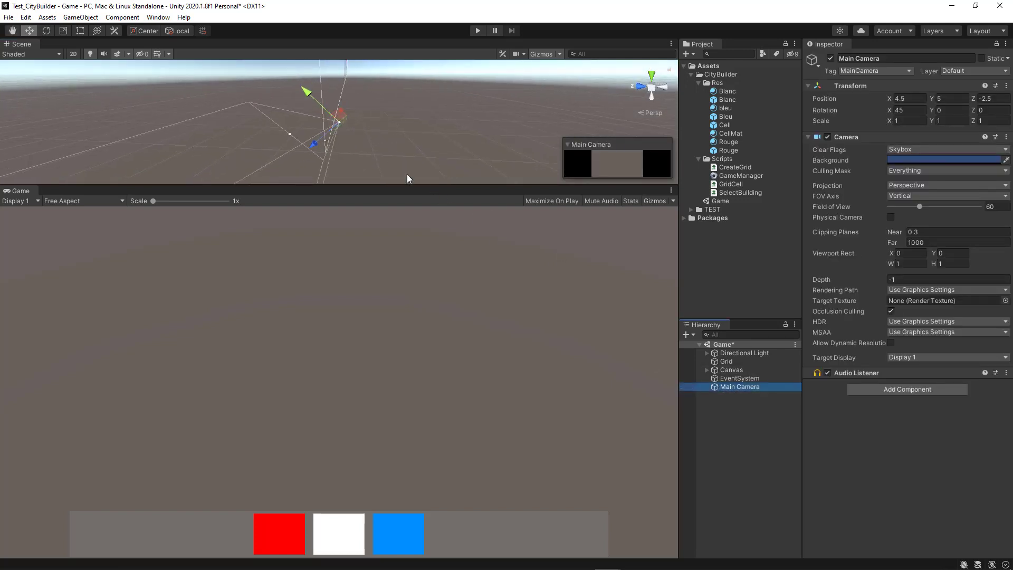
click(343, 141)
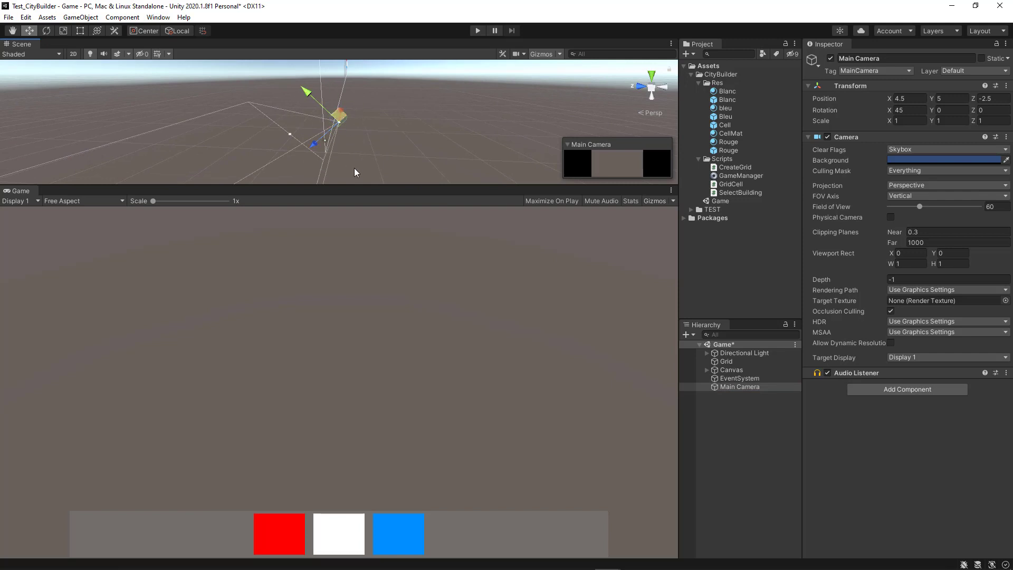
click(80, 17)
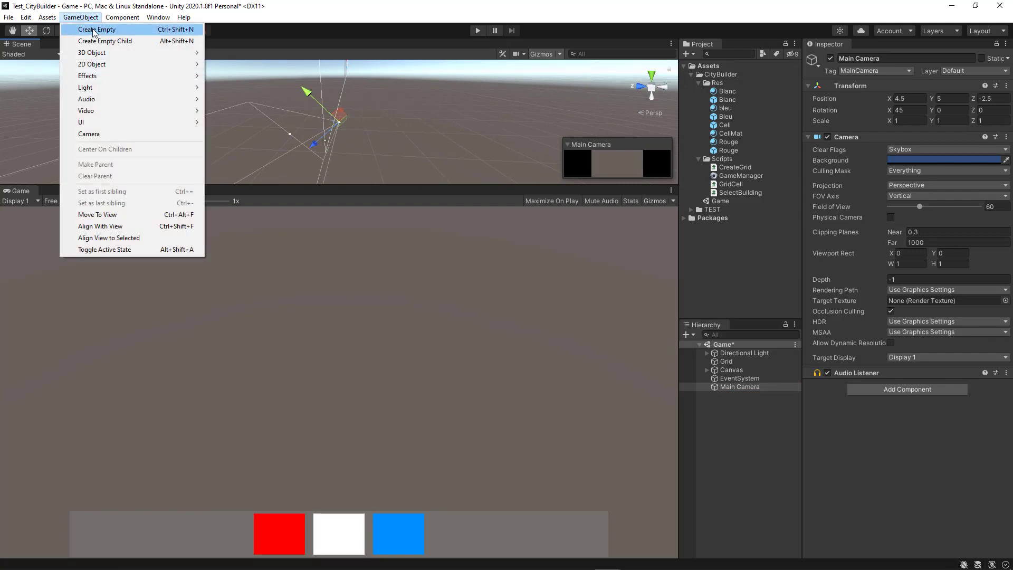
Step: Create an empty GameObject, parent the Main Camera under it, and rename it CamParent
click(95, 31)
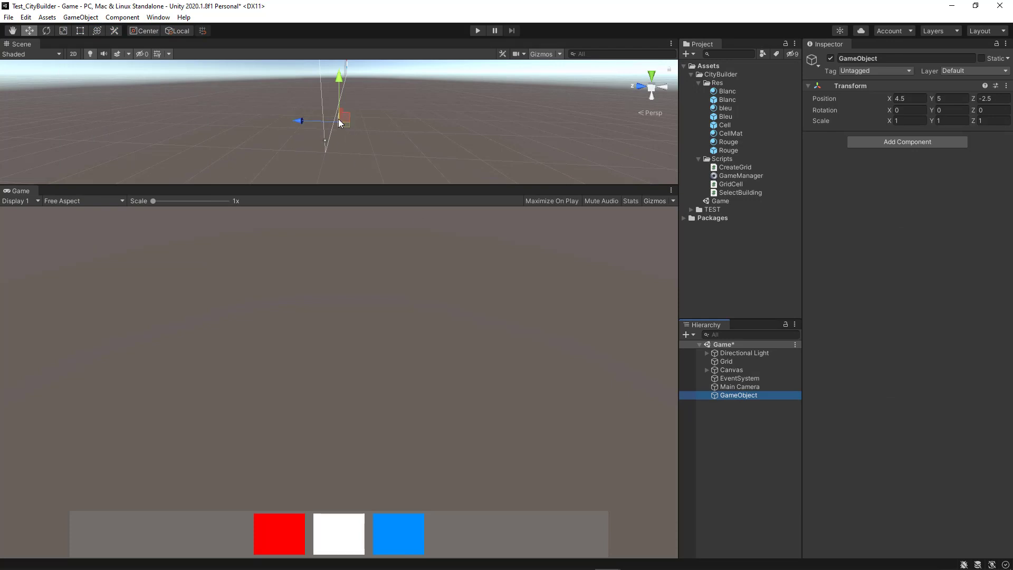
drag(736, 387, 753, 396)
click(744, 387)
click(751, 385)
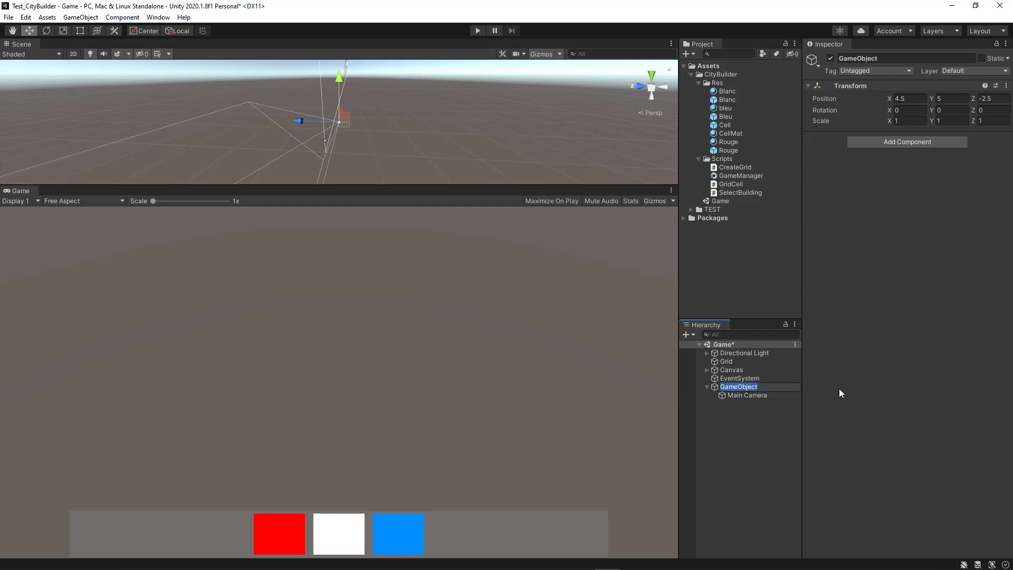
text(CamP)
text(arent)
key(Return)
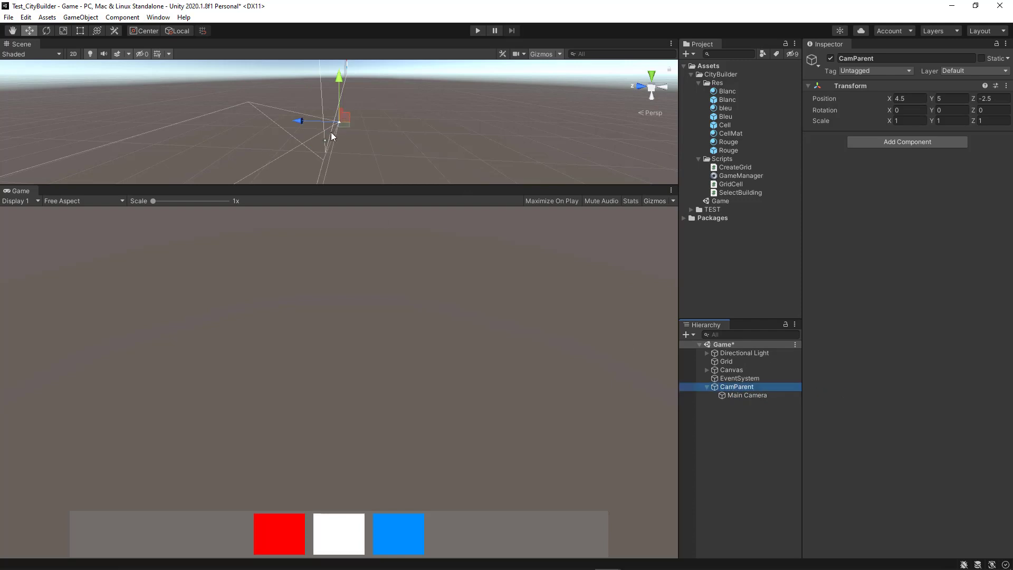
Step: Toggle handle orientation between Global and Local and adjust CamParent in the Scene view
click(182, 32)
click(182, 31)
mouse_move(339, 126)
mouse_down()
mouse_move(333, 104)
mouse_move(297, 103)
mouse_move(380, 140)
mouse_move(339, 73)
mouse_move(342, 122)
mouse_up()
click(725, 160)
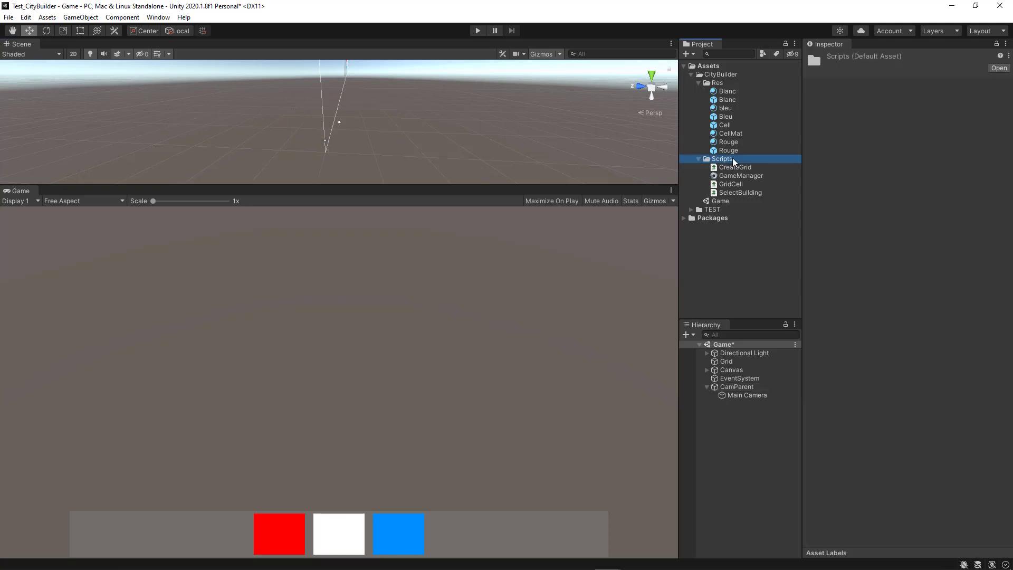
Step: Create a new C# script named CamController in the Scripts folder
right_click(725, 159)
mouse_move(760, 165)
click(924, 163)
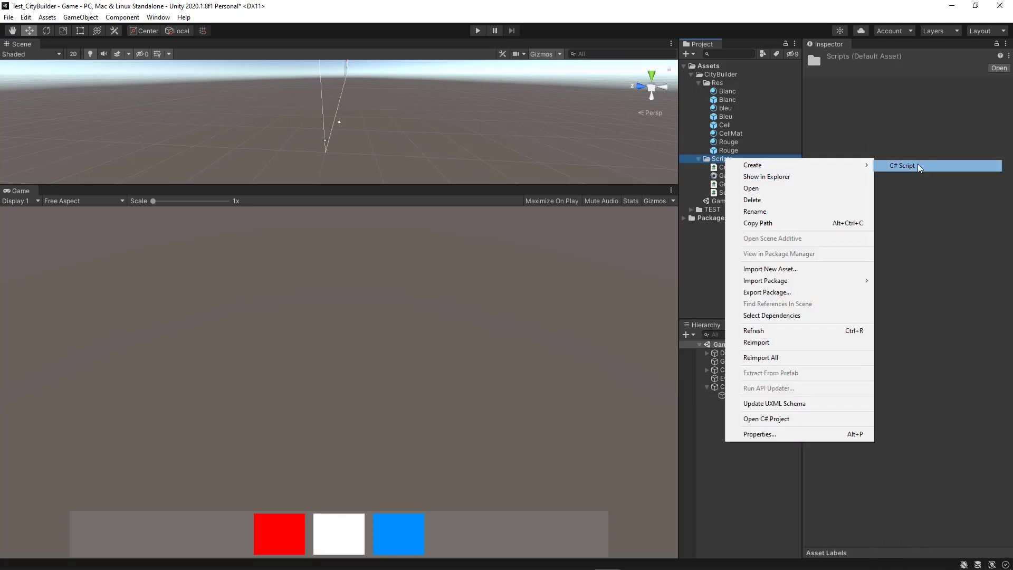
text(CamController)
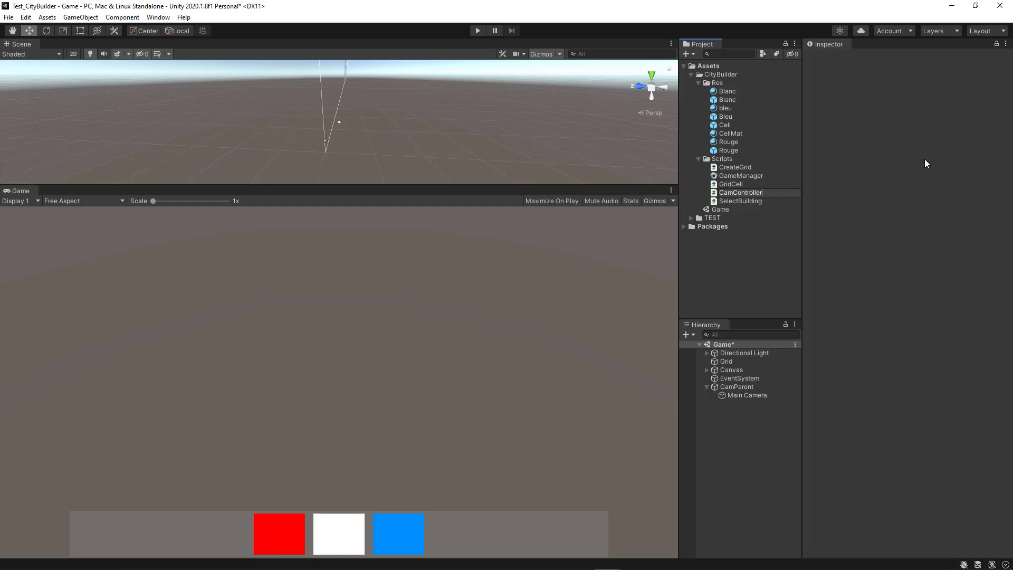
key(Return)
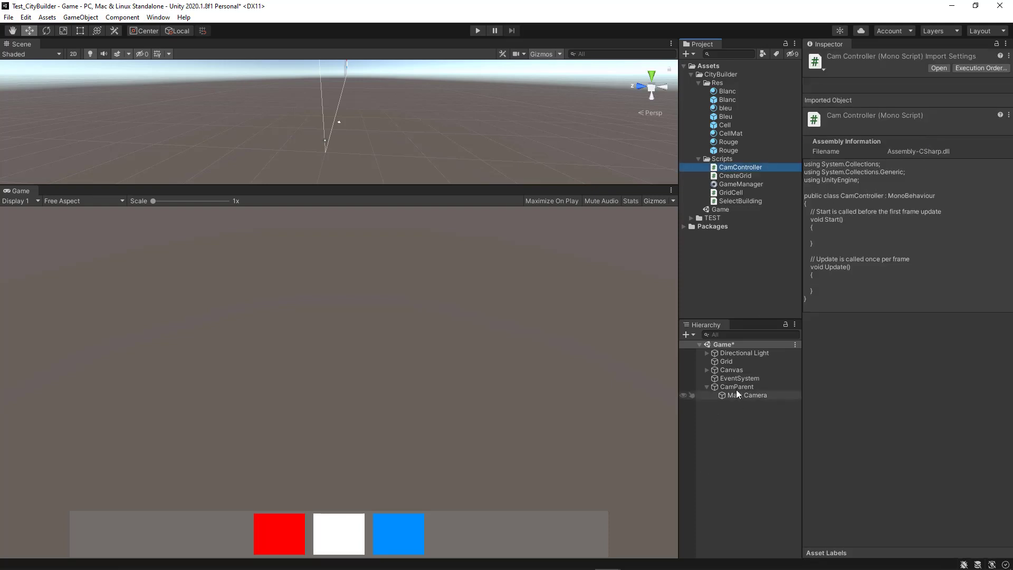
Step: Attach CamController to CamParent and open it in Visual Studio
click(736, 387)
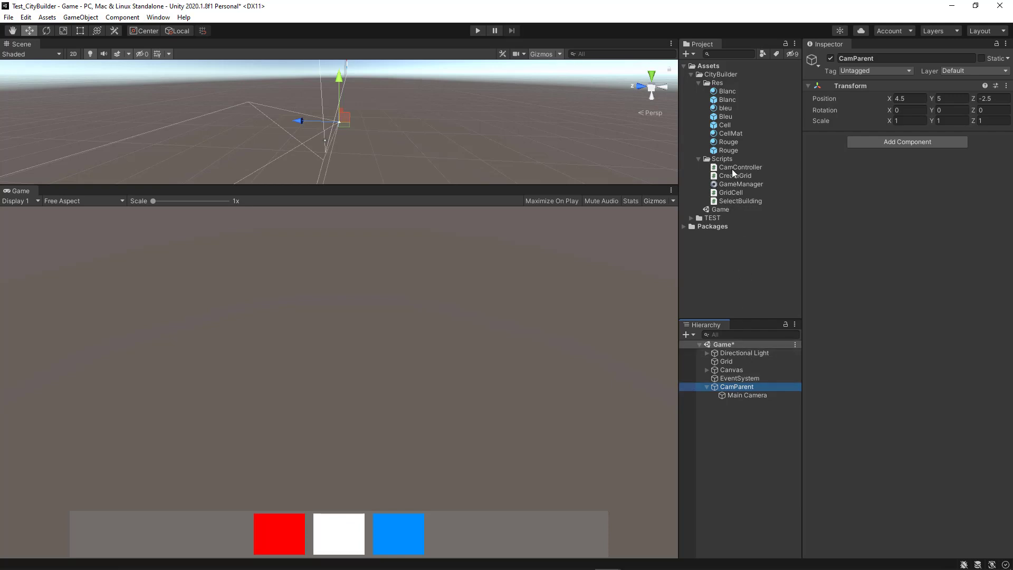
drag(731, 167, 844, 159)
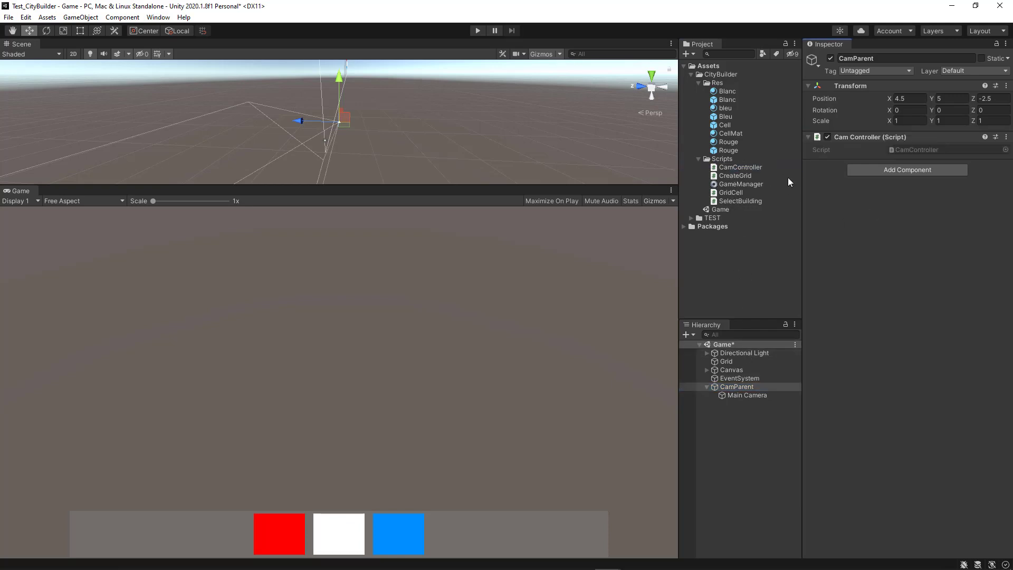
double_click(746, 167)
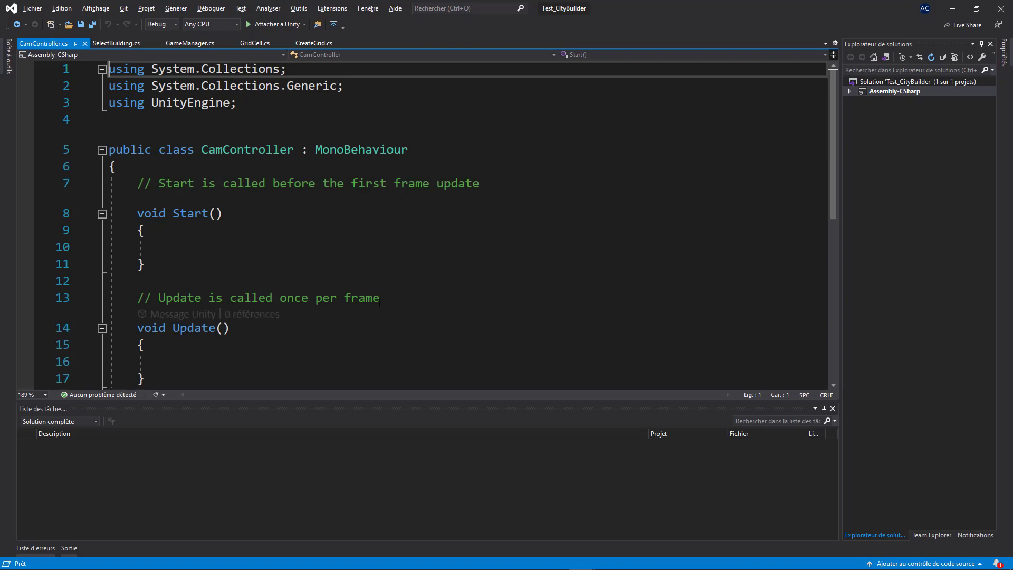
Step: Delete the Start method and its comments, and rename Update to FixedUpdate
drag(380, 298, 139, 186)
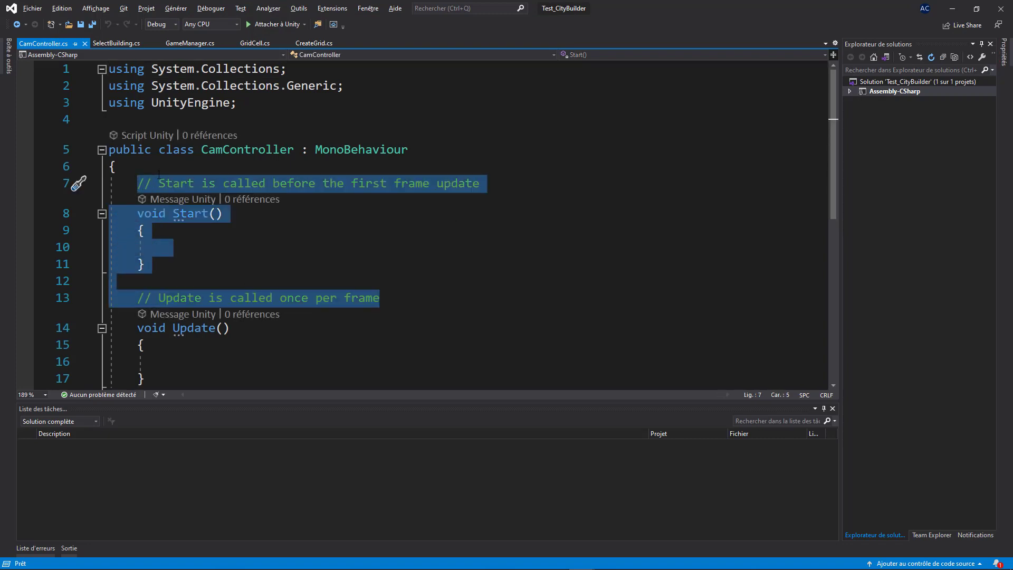
key(Delete)
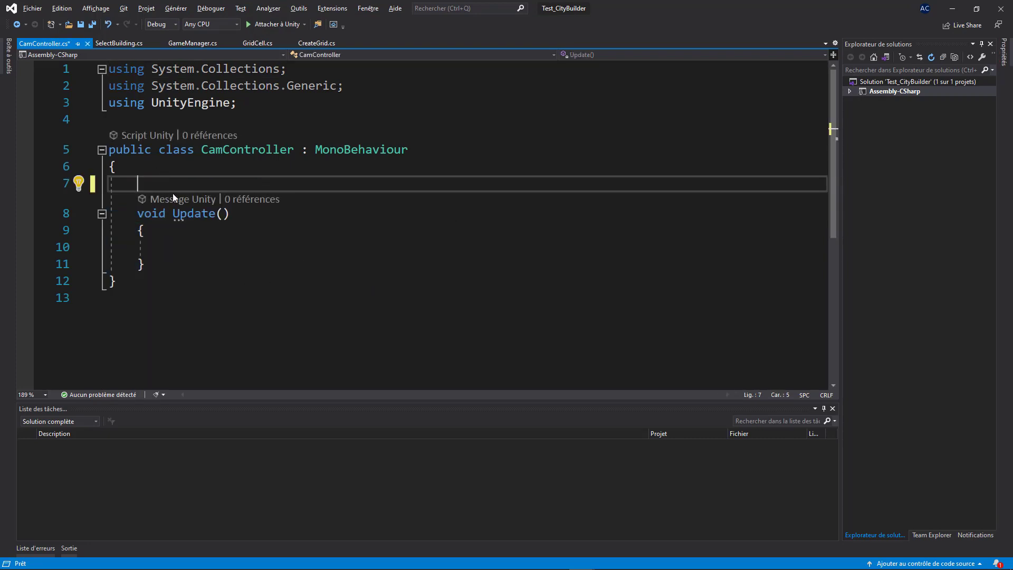
click(173, 213)
text(Fi)
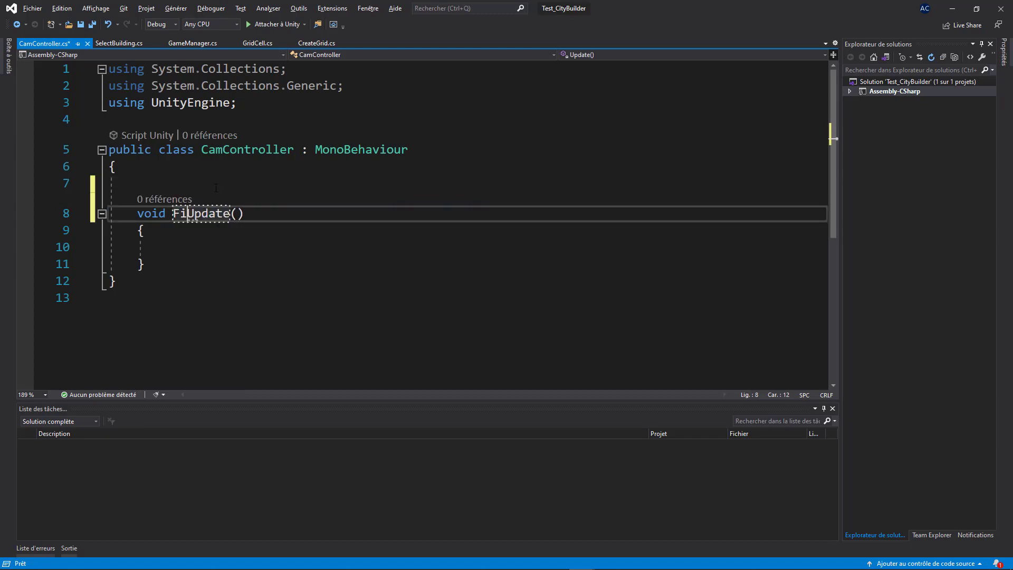
text(xed)
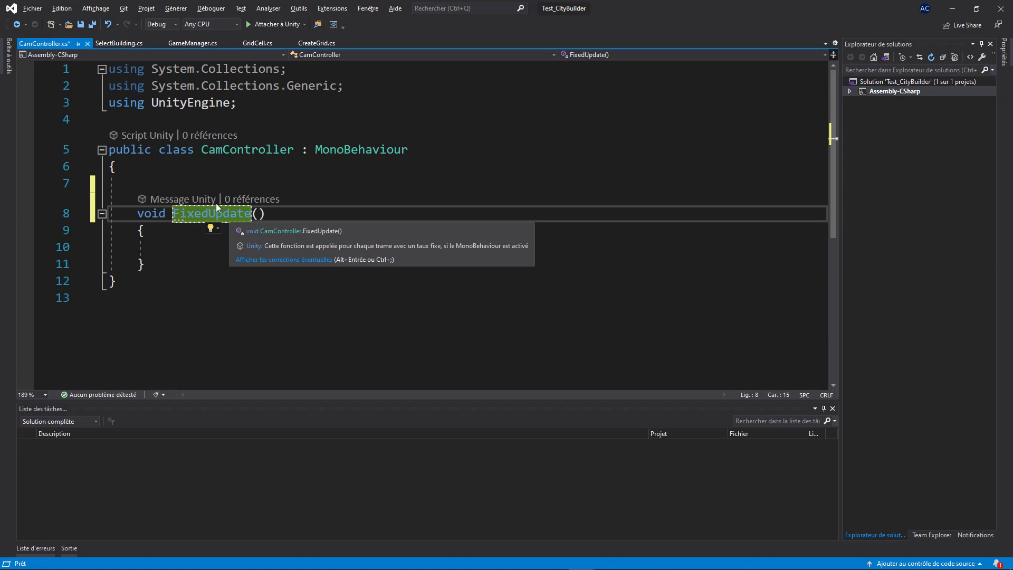
Step: Declare 'public float speed = 5;' above FixedUpdate
click(182, 179)
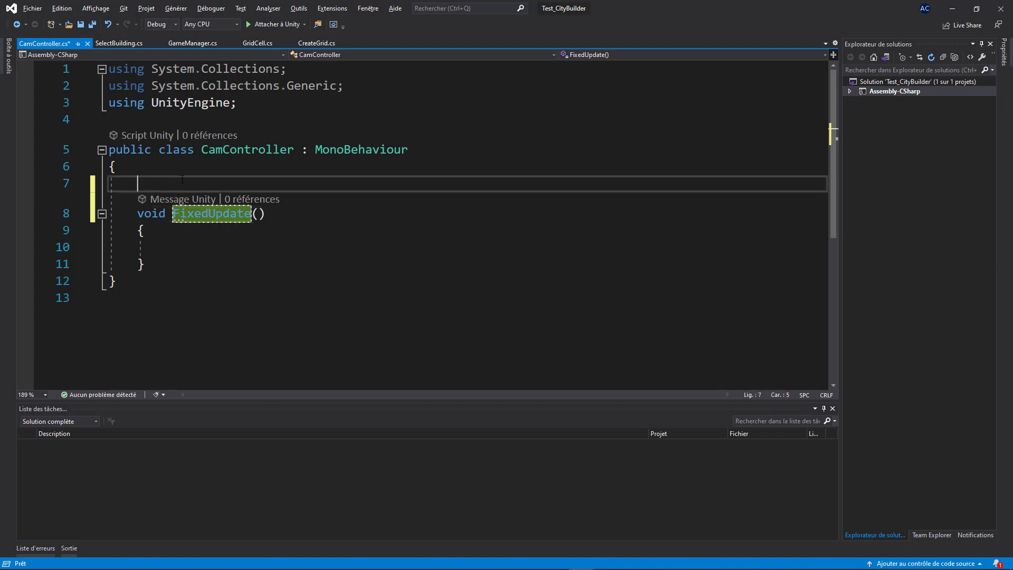
text(p)
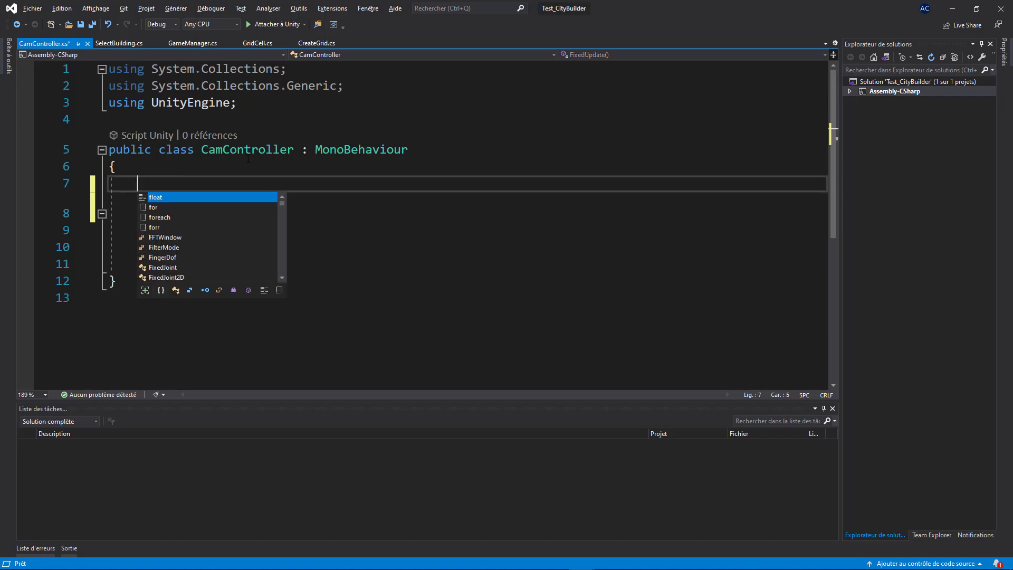
text(ublic flo)
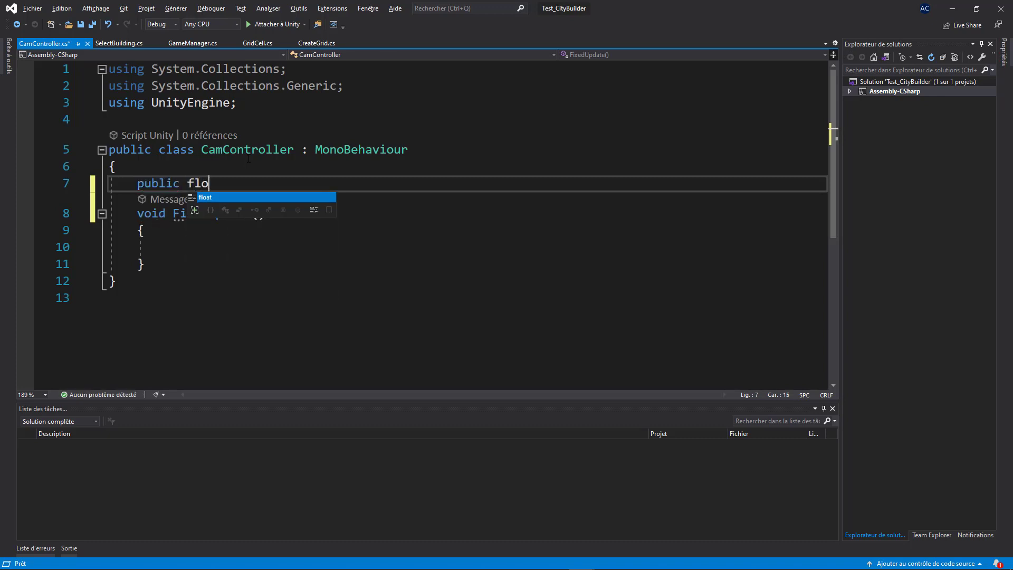
text(at speed = )
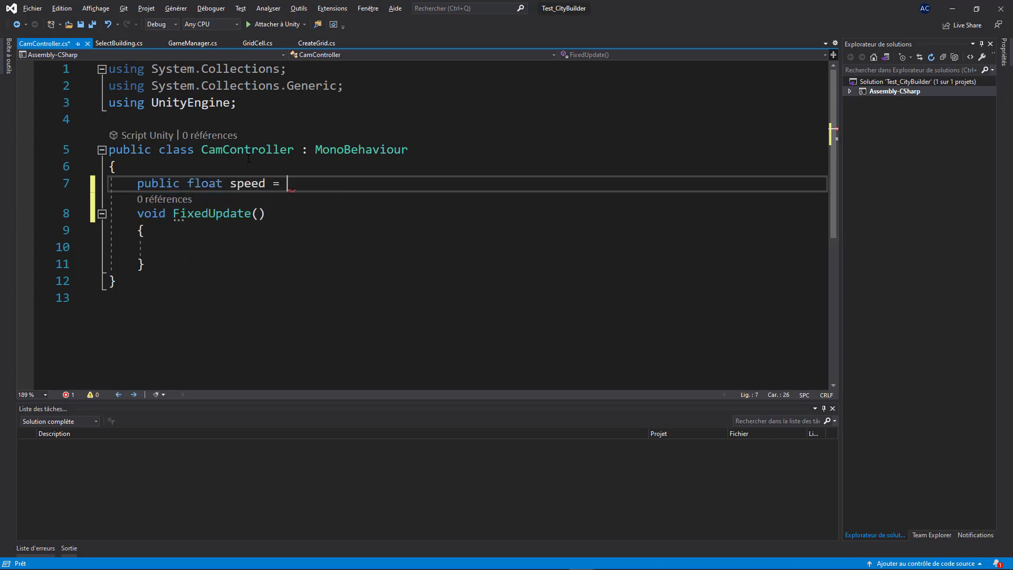
text(5;)
key(Return)
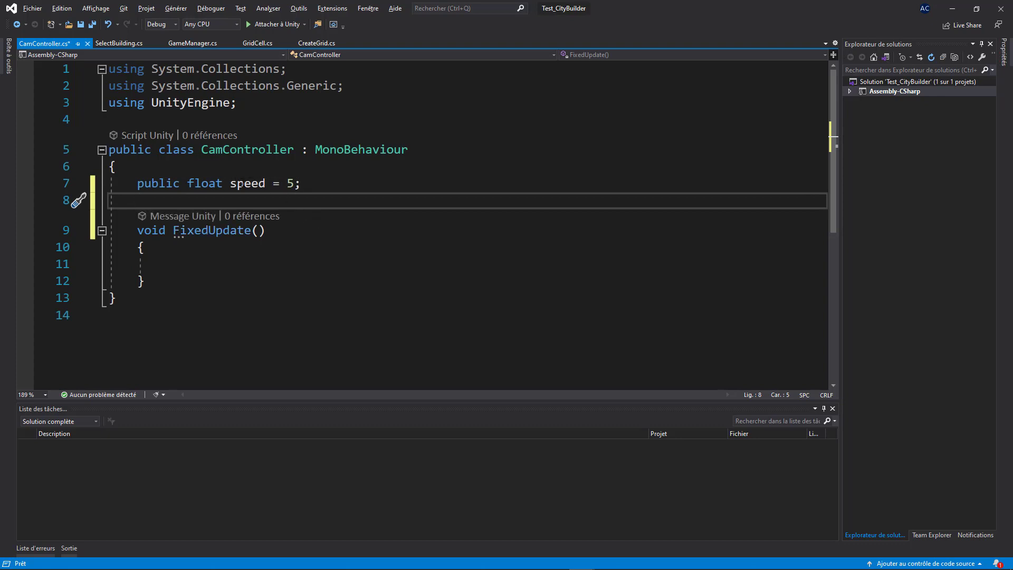
click(452, 183)
click(451, 264)
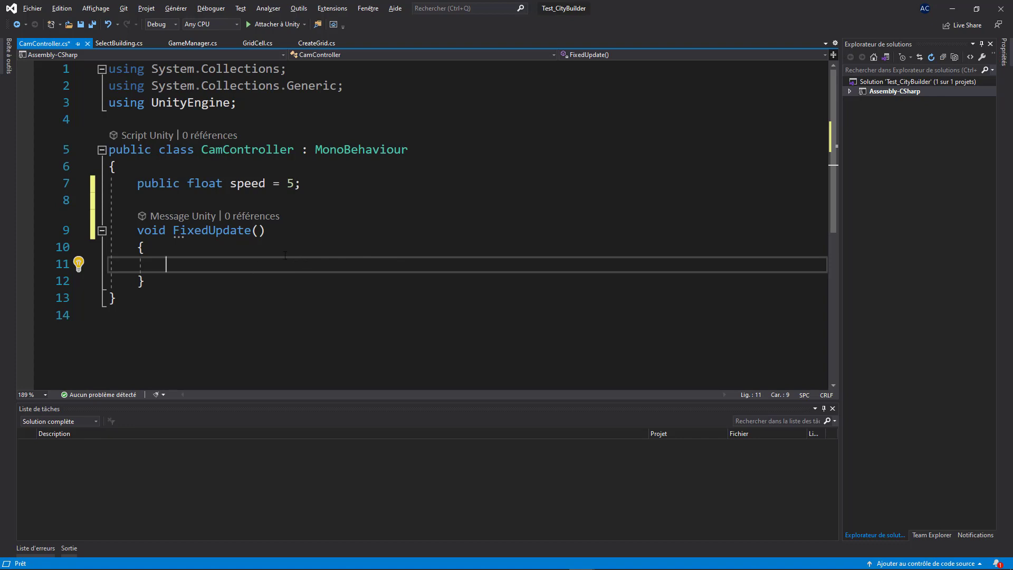
Step: Write 'float xInput = Input.GetAxis("Horizontal");' inside FixedUpdate
text(float )
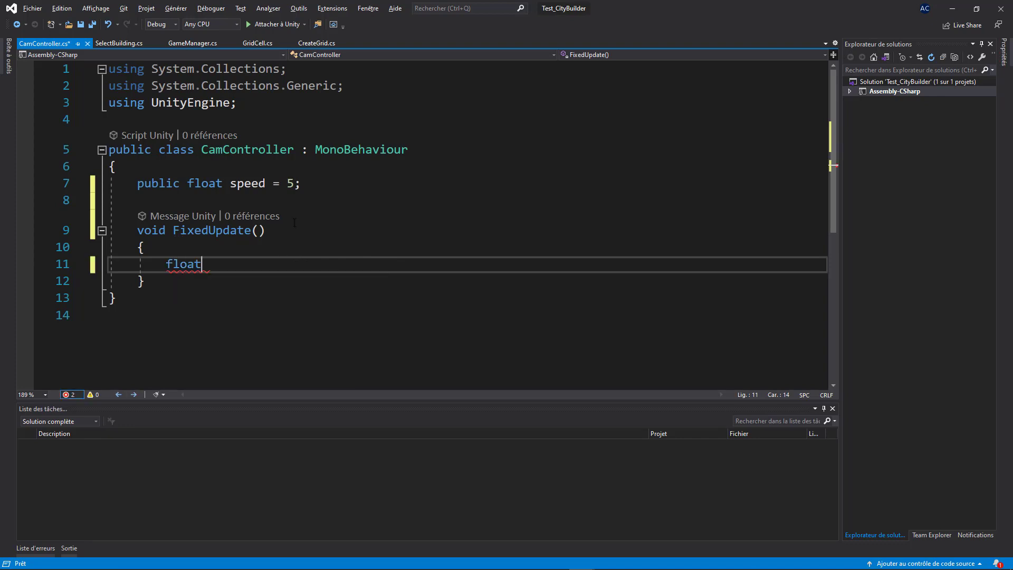
text(xI)
text(nput )= )
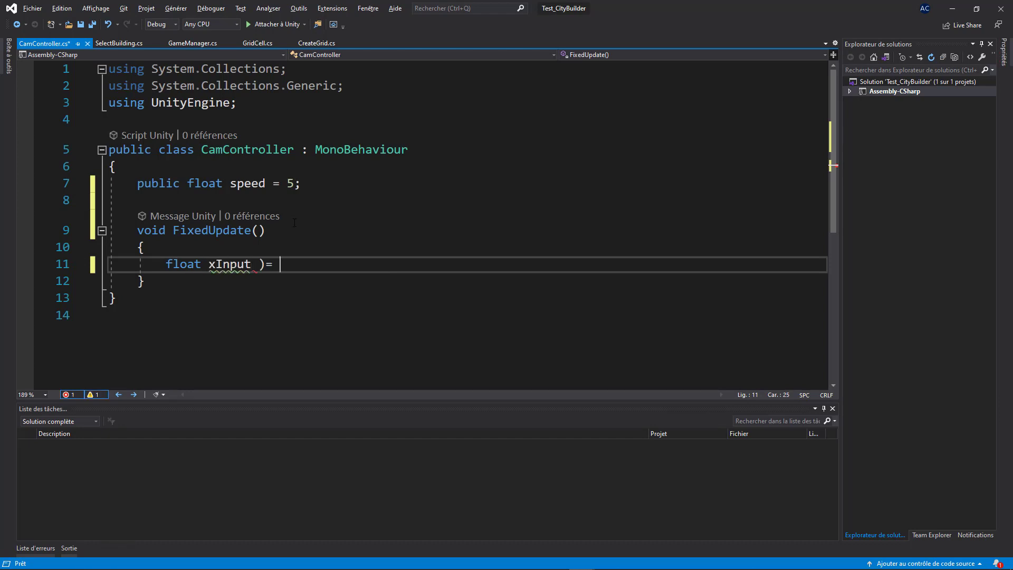
key(BackSpace)
key(BackSpace)
key(BackSpace)
text(= G)
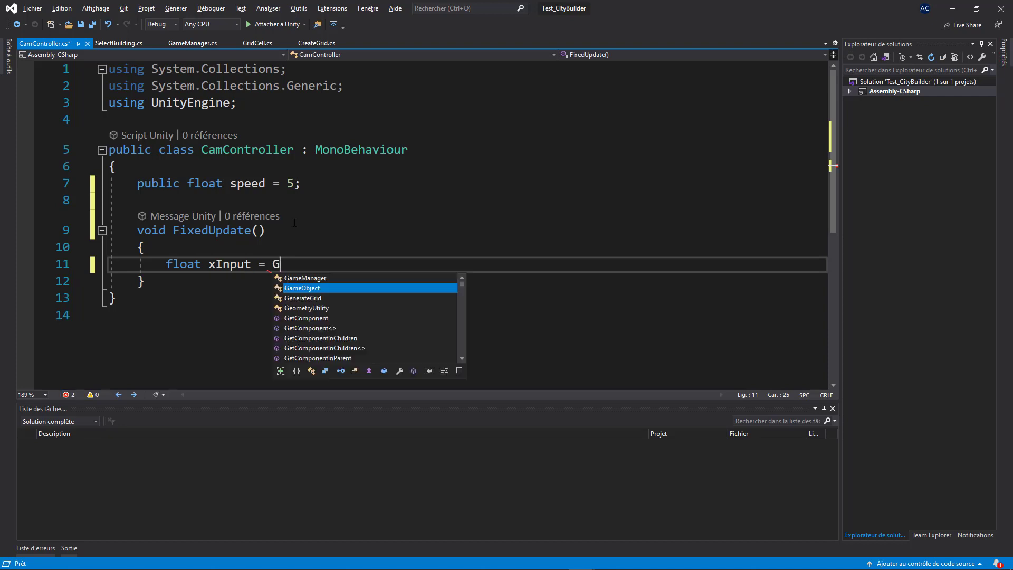
key(Escape)
key(BackSpace)
text(I)
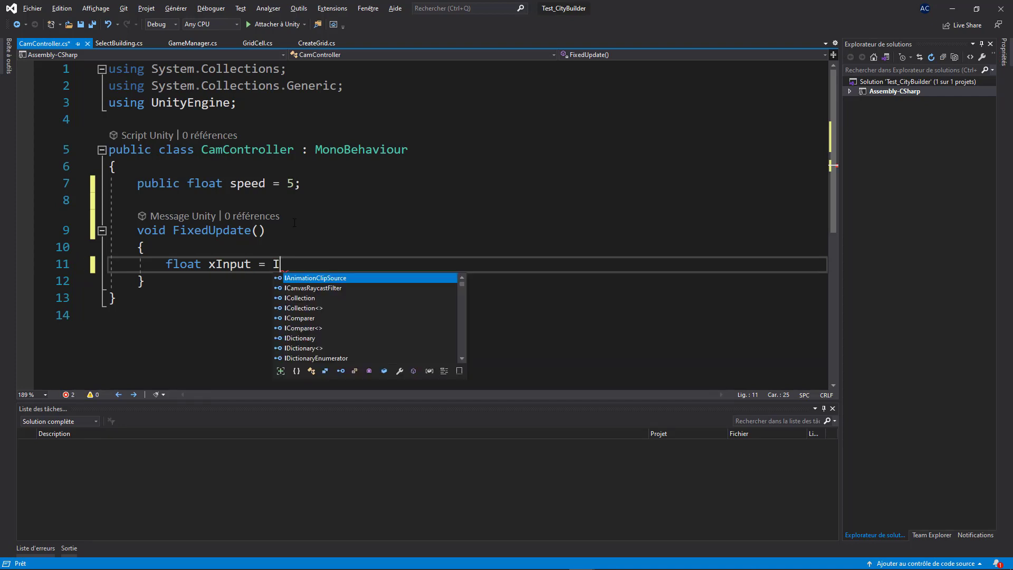
text(nput.get)
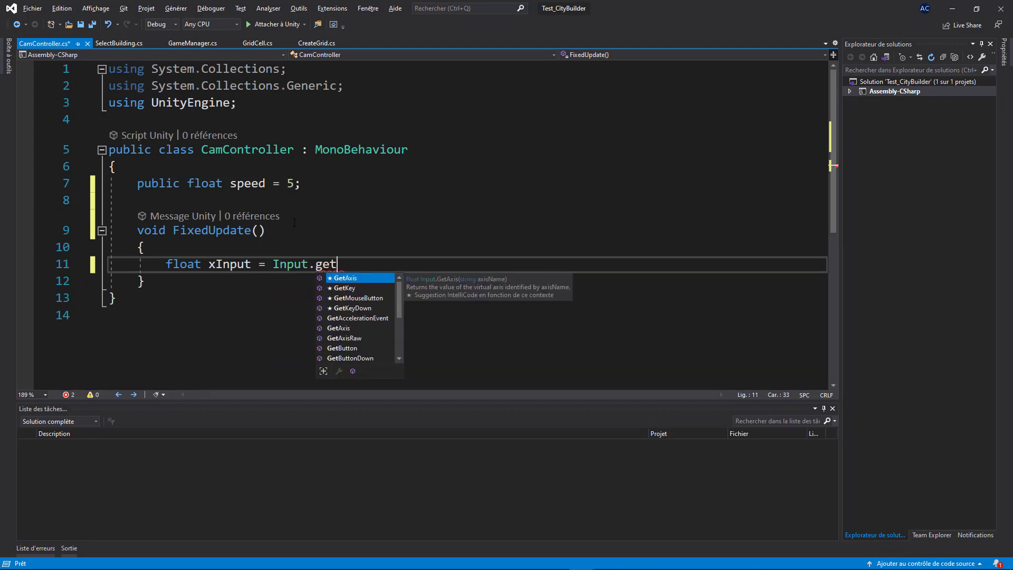
key(Tab)
text(("Ho)
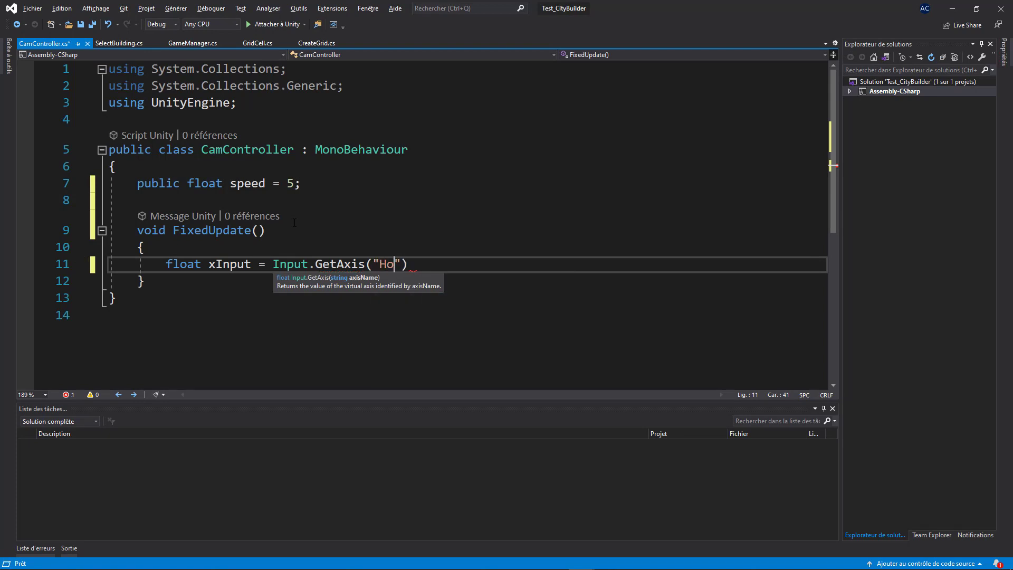
text(rizontal)
key(Escape)
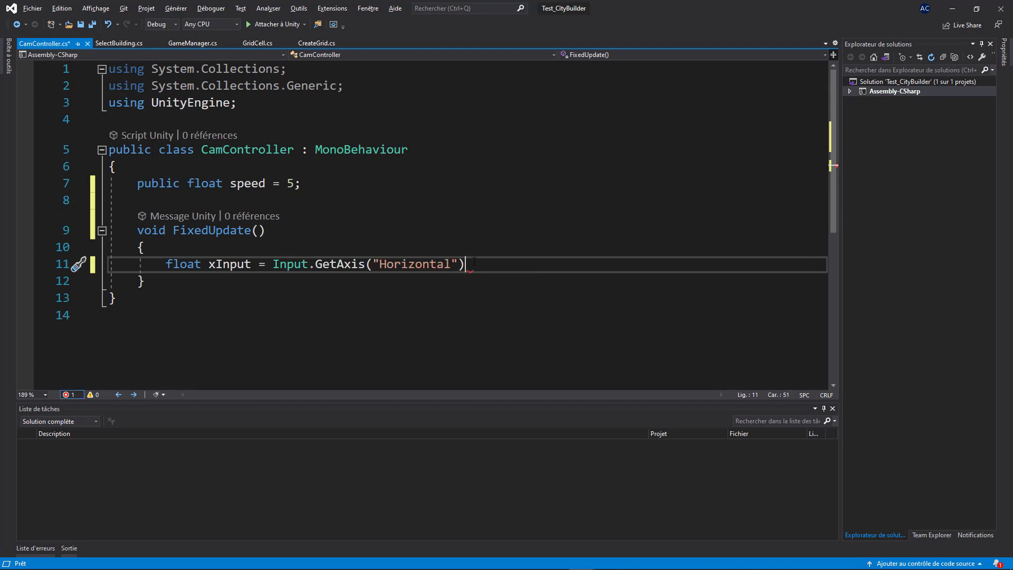
text(");)
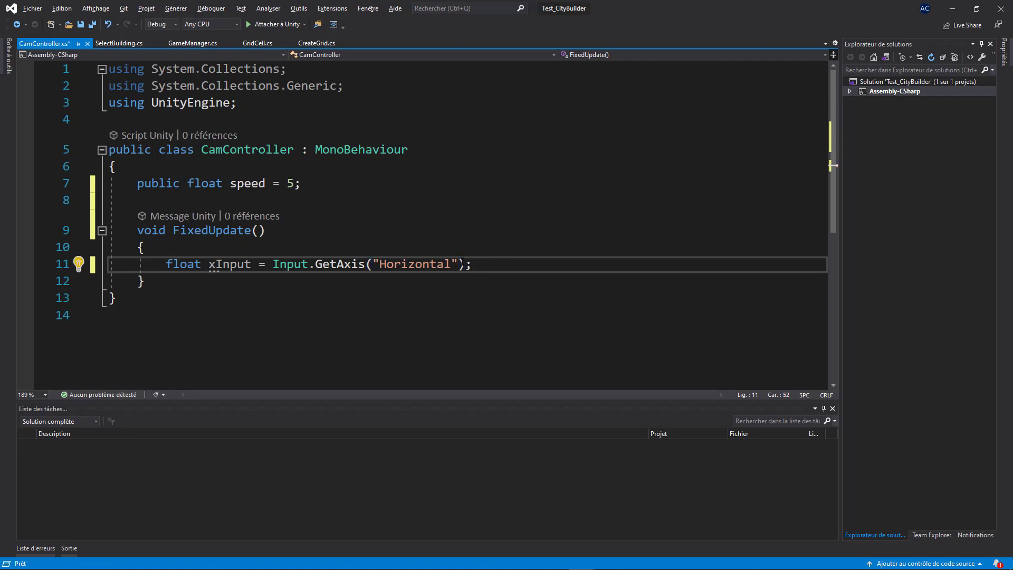
Step: Duplicate the line as zInput reading the "Vertical" axis
click(219, 264)
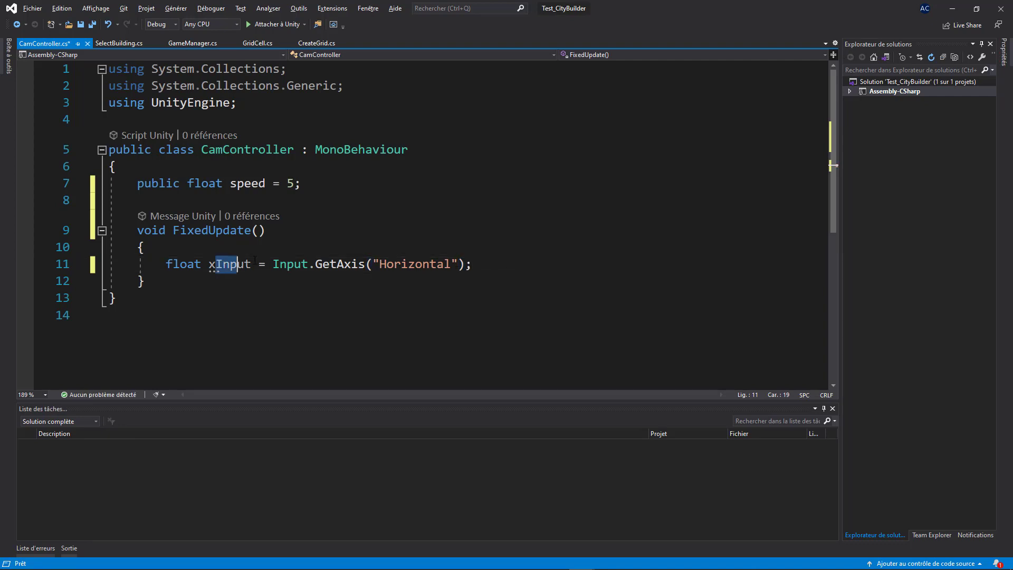
click(380, 264)
drag(380, 264, 445, 263)
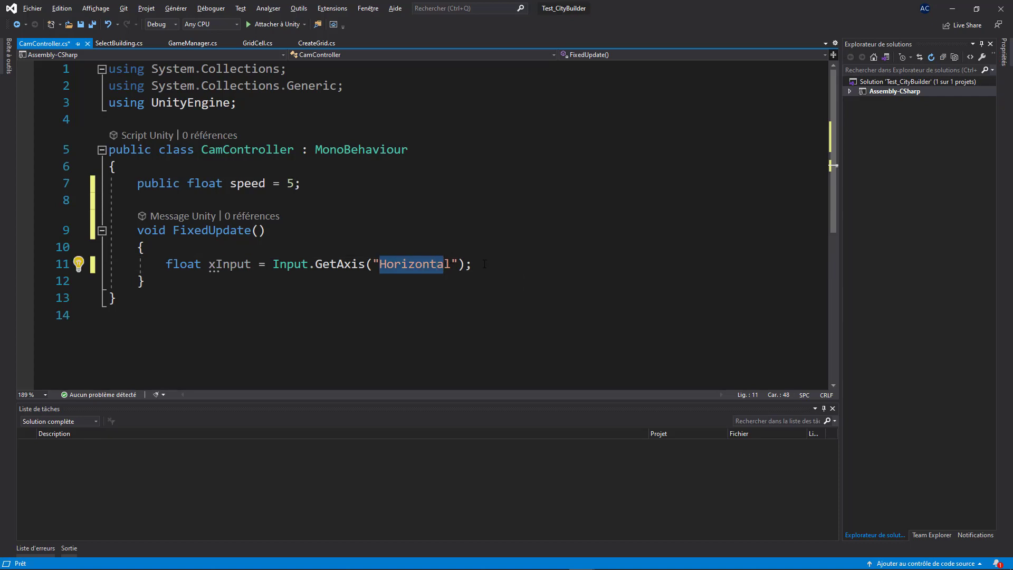
drag(484, 264, 166, 263)
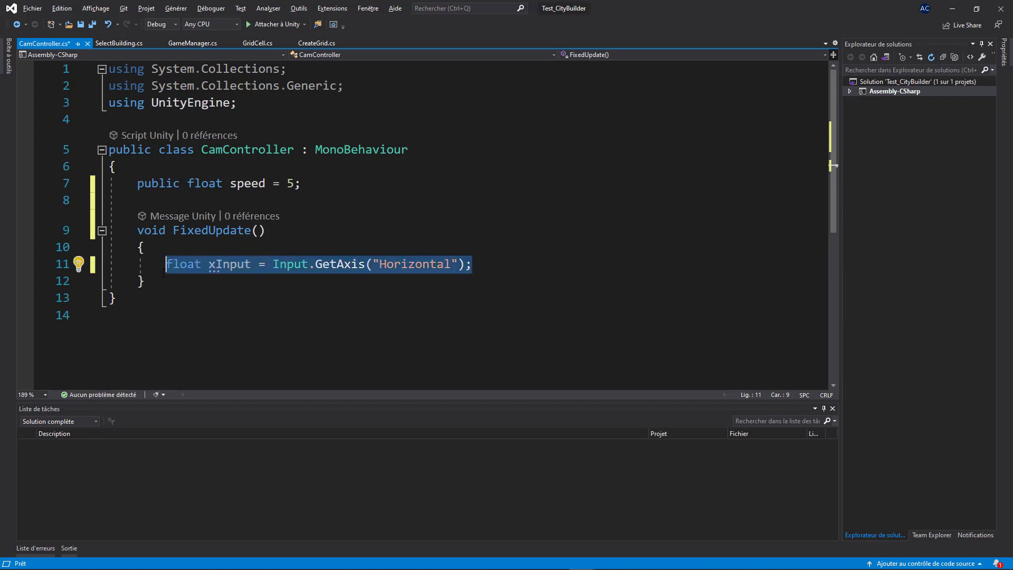
key(ctrl+c)
click(495, 264)
key(Return)
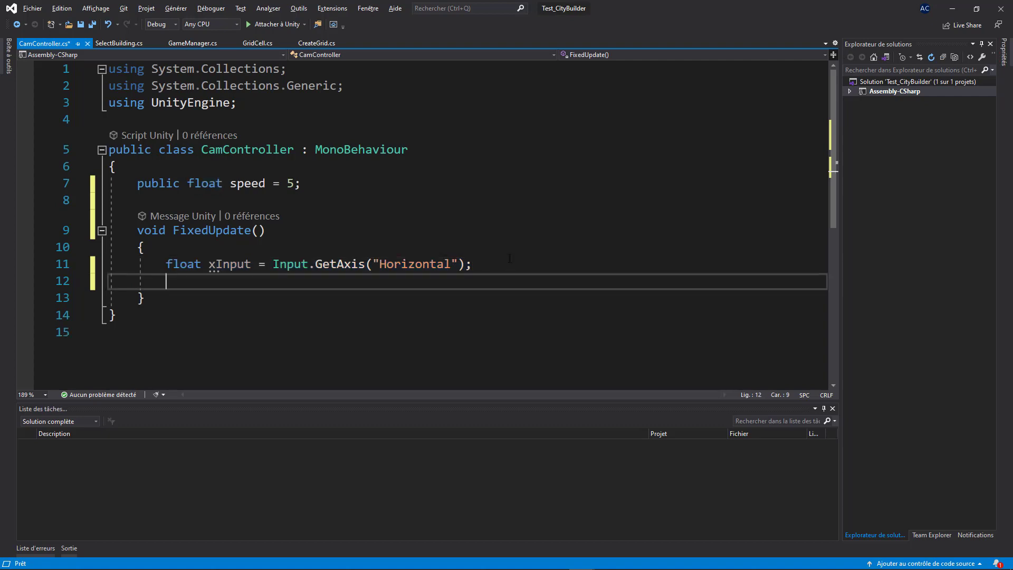
key(ctrl+v)
click(216, 280)
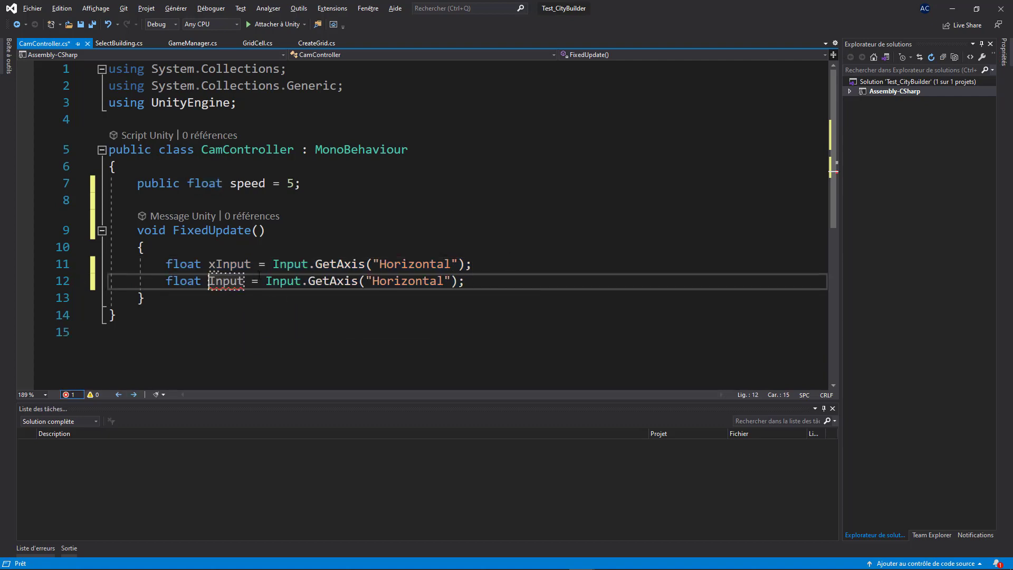
key(BackSpace)
text(z)
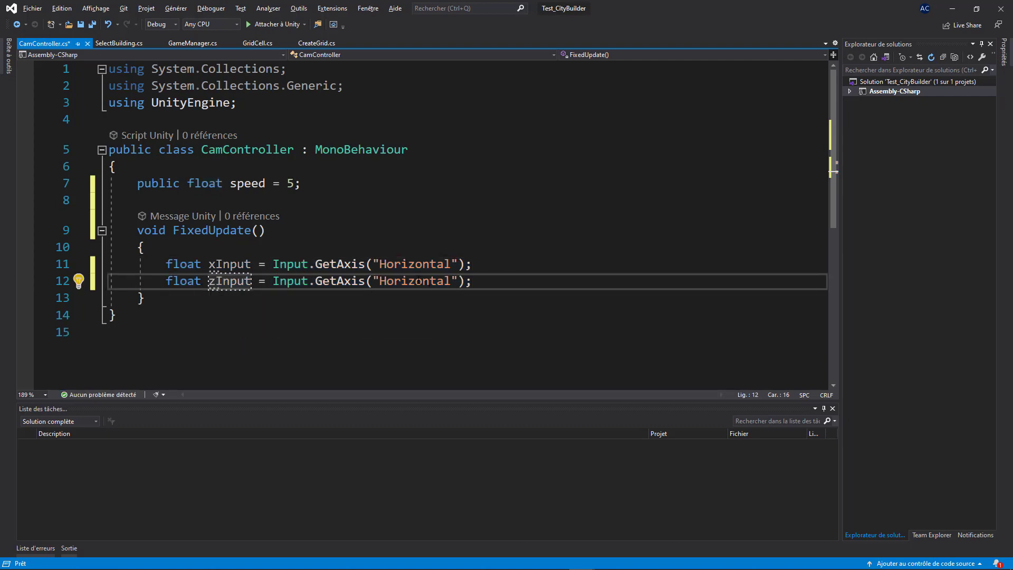
double_click(425, 281)
text(Ve)
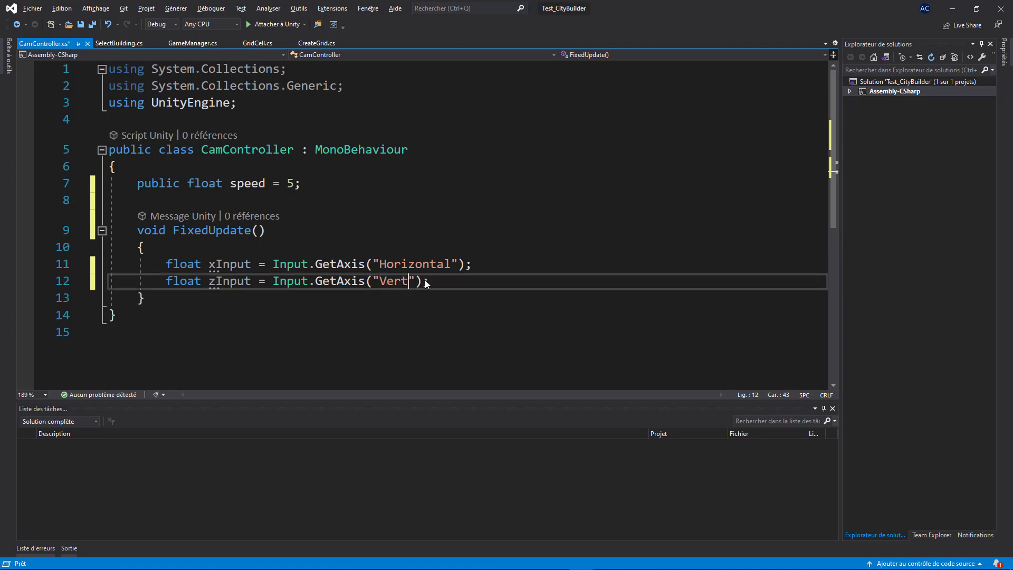
text(l)
key(End)
key(Return)
key(Return)
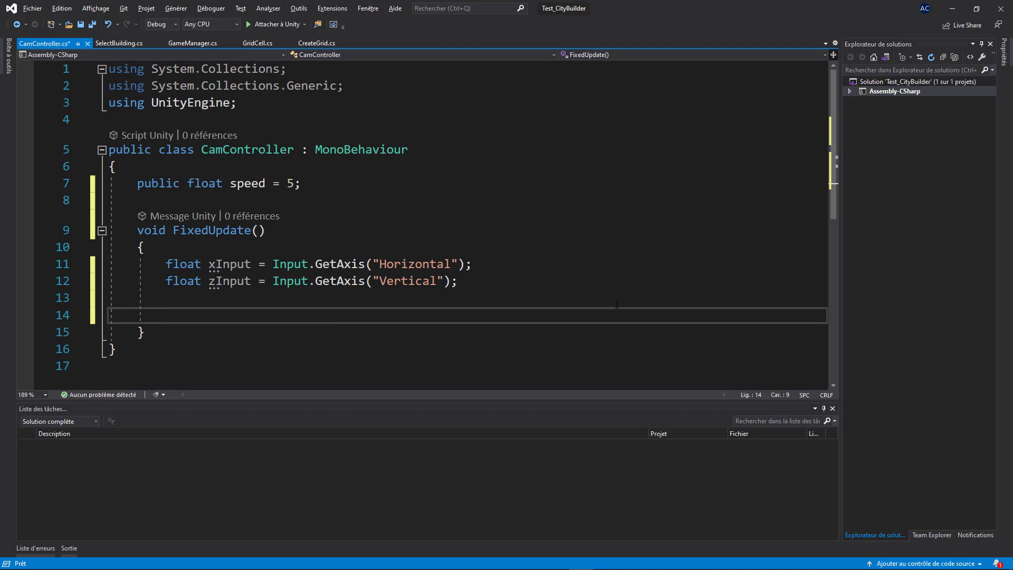
Step: Start the line 'Vector3 dir = transform.forward * zInput'
text(V)
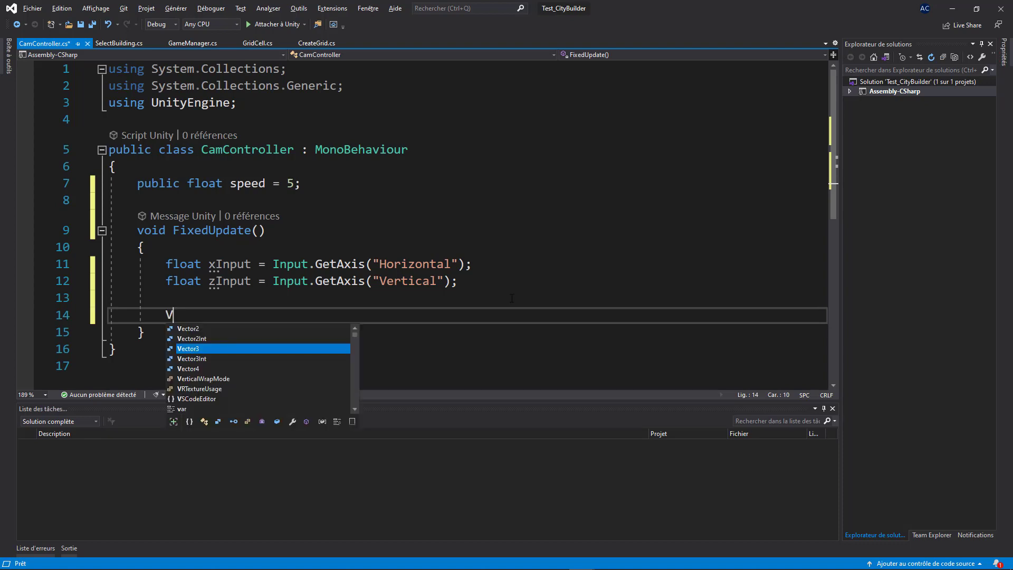
text(e)
key(Tab)
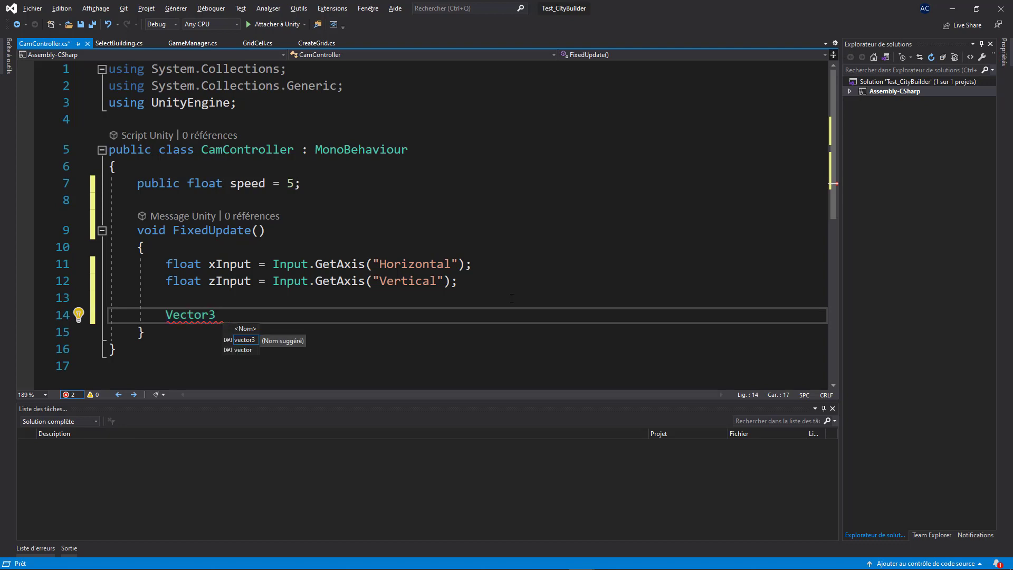
text(dir)
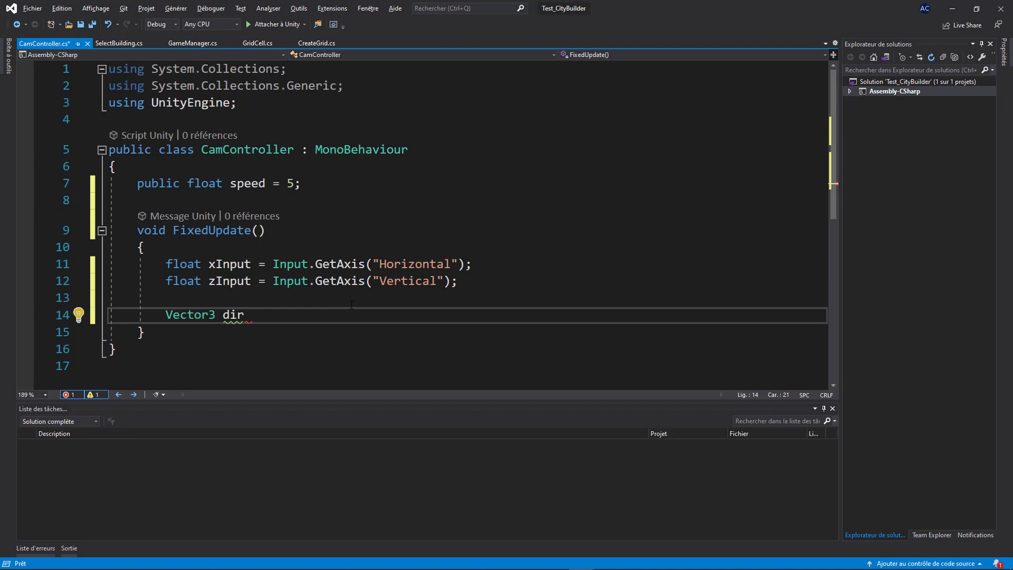
text( = tr)
key(Tab)
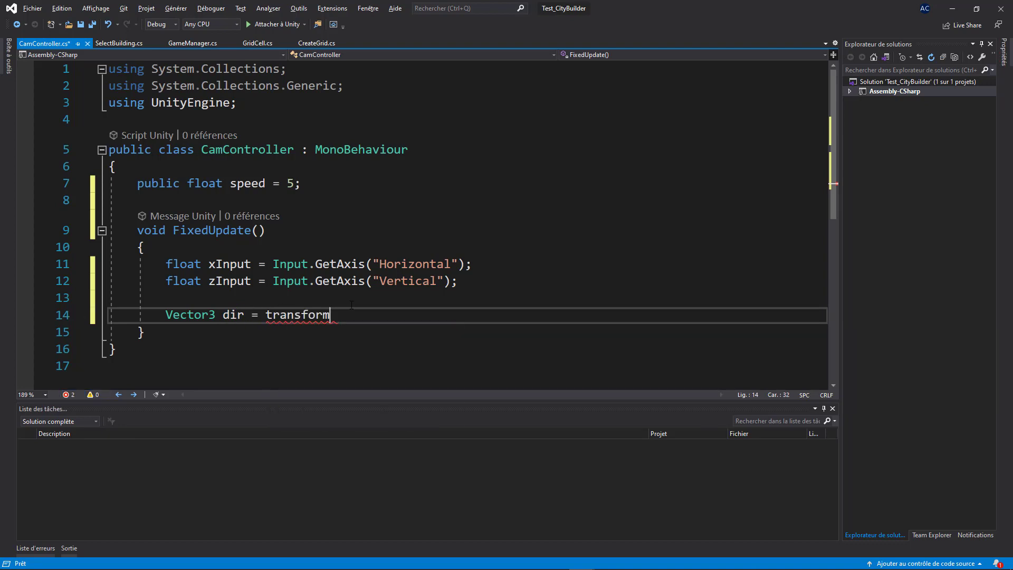
text(.fo)
key(Tab)
text(*)
text(x)
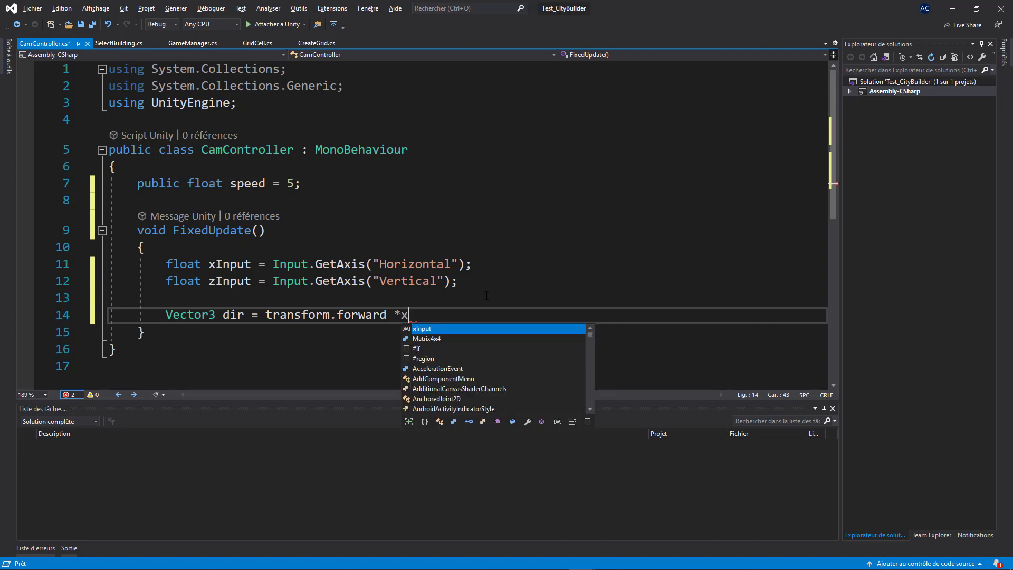
key(Tab)
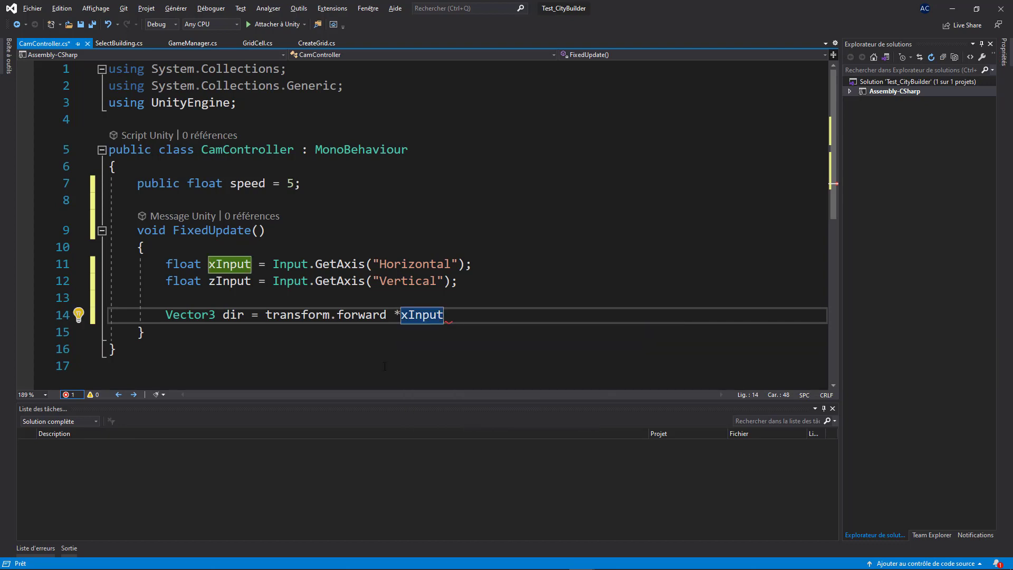
click(409, 315)
key(BackSpace)
text(z)
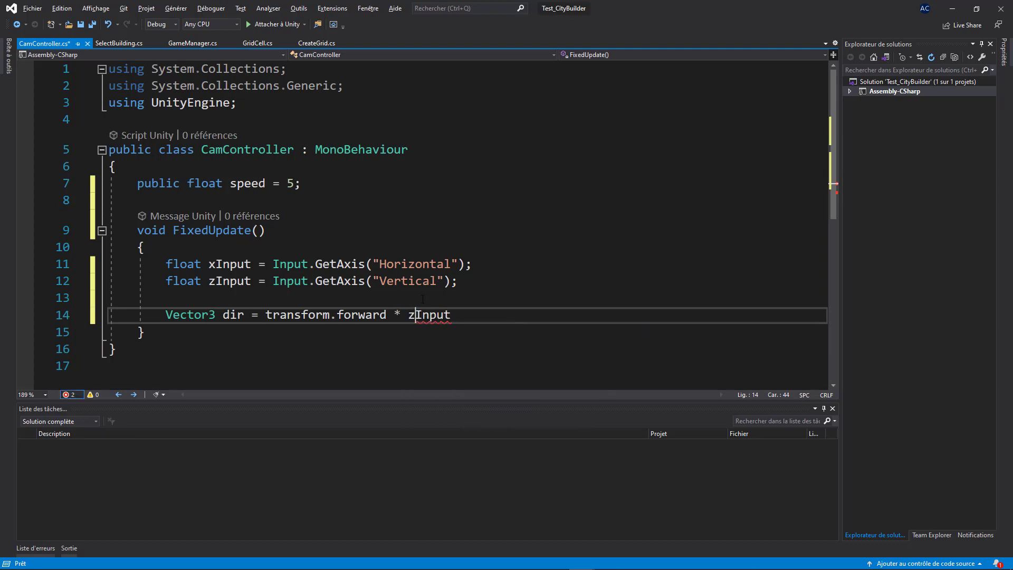
double_click(420, 315)
Step: Complete it with '+ transform.right * xInput;'
text(+ tr)
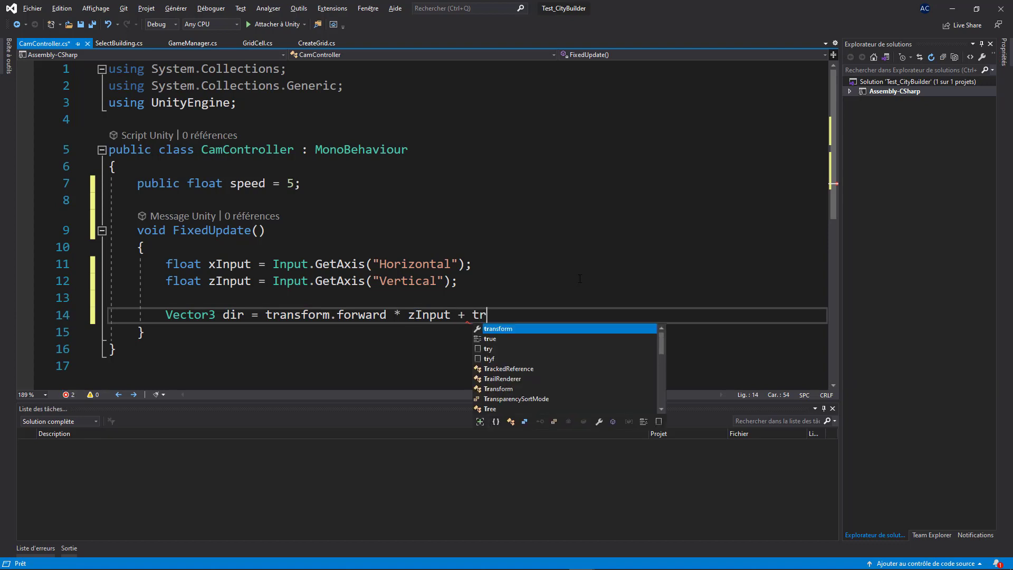
text(ansform.r)
key(Tab)
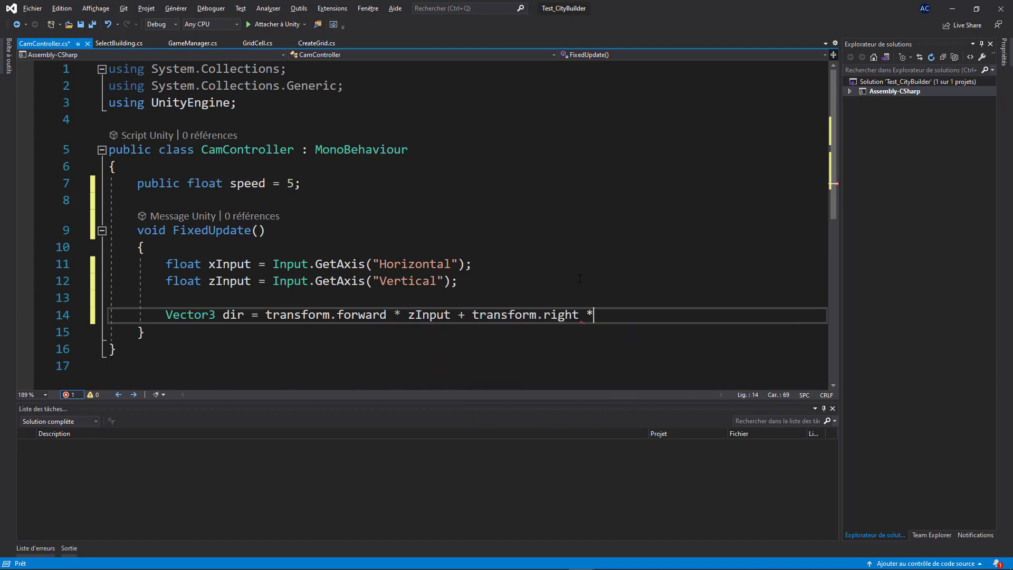
text( x)
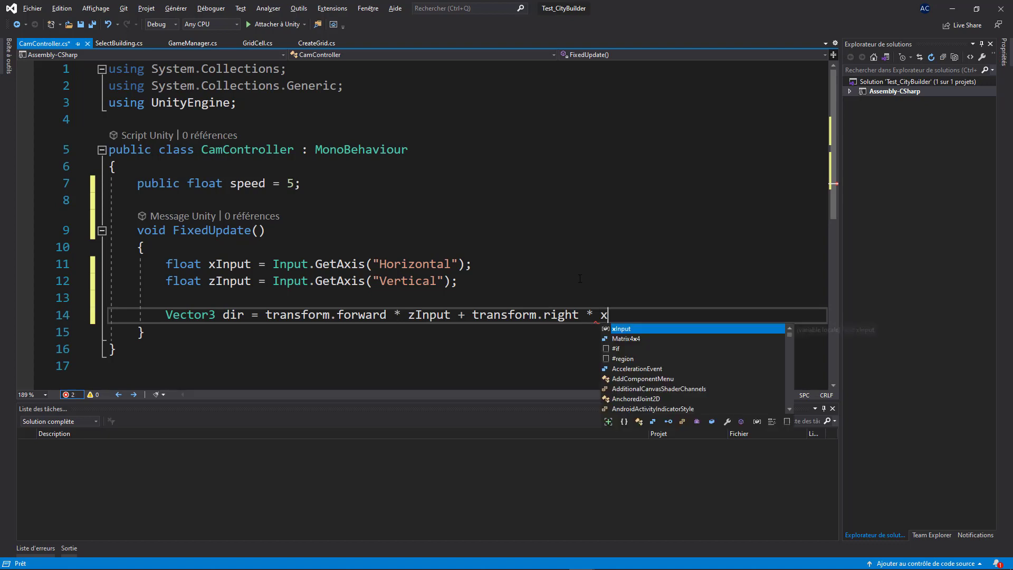
key(Tab)
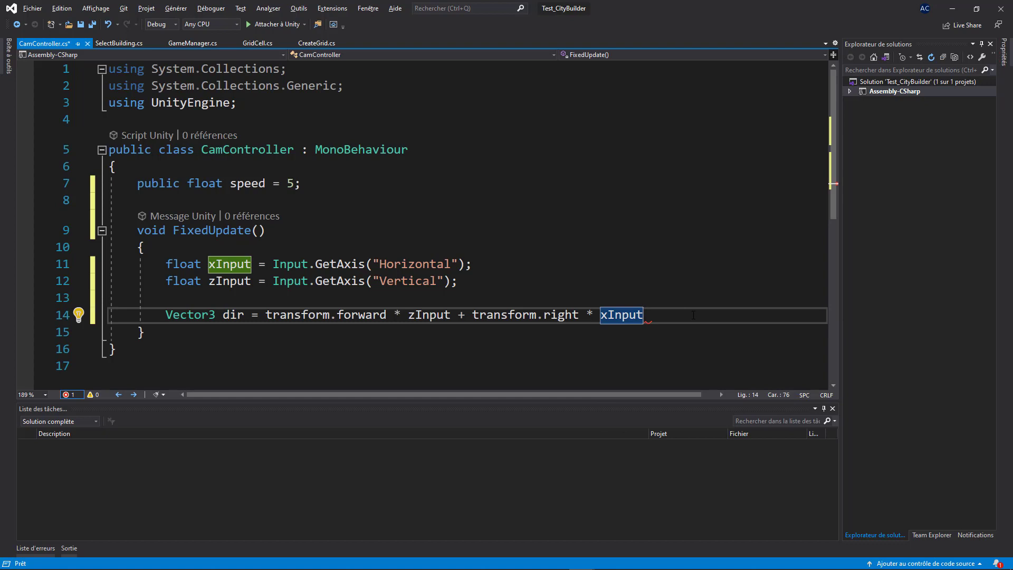
text(;)
click(237, 315)
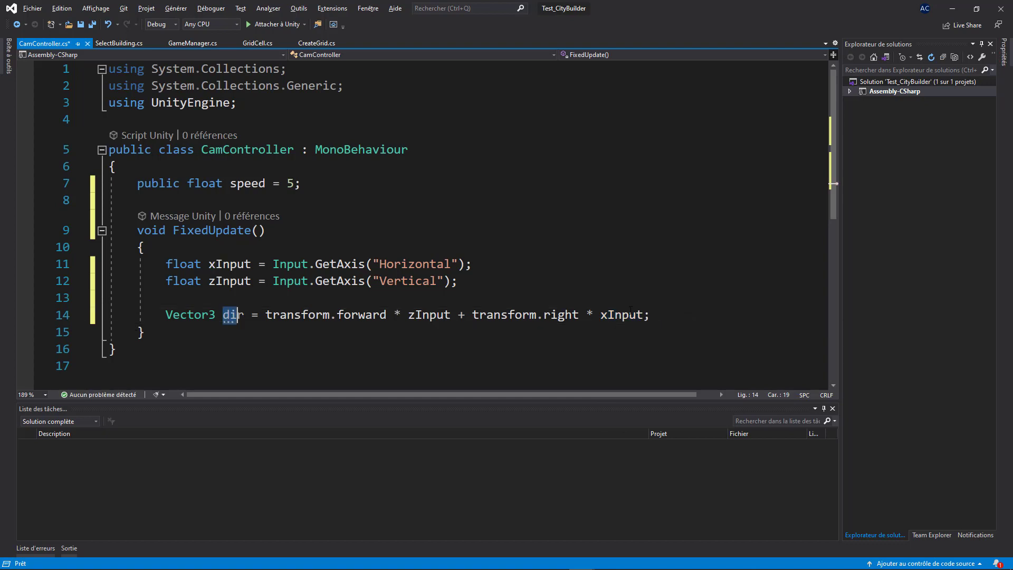
click(683, 312)
Step: Add 'transform.position += dir * speed * Time.deltaTime;' and save the script
key(Return)
key(Return)
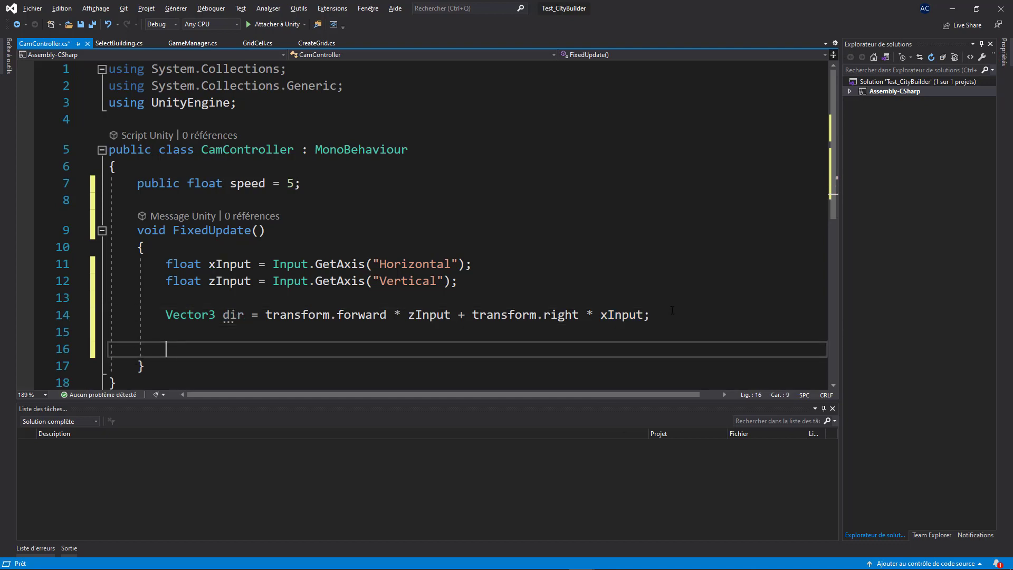
text(tra)
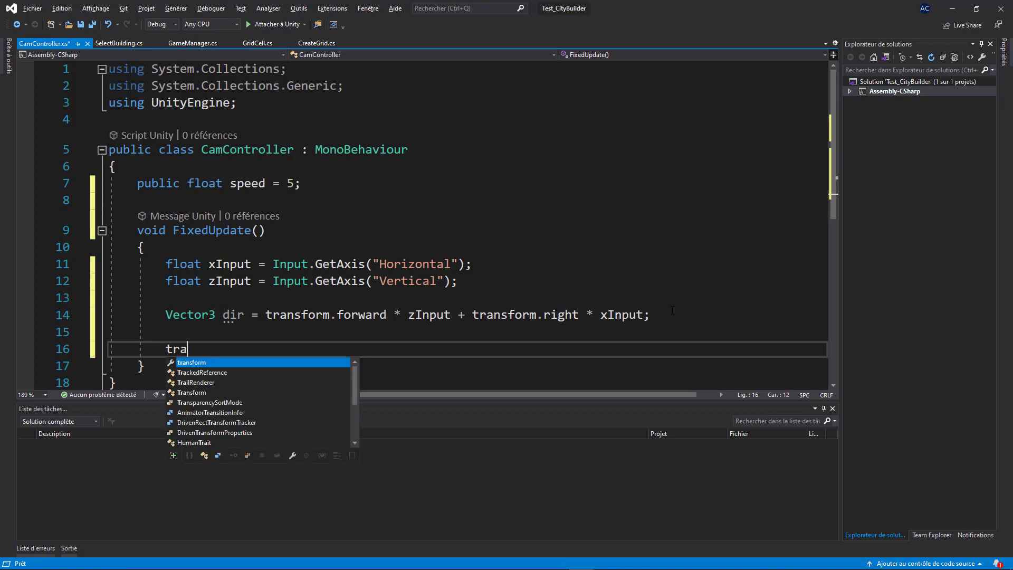
text(nsform.position )
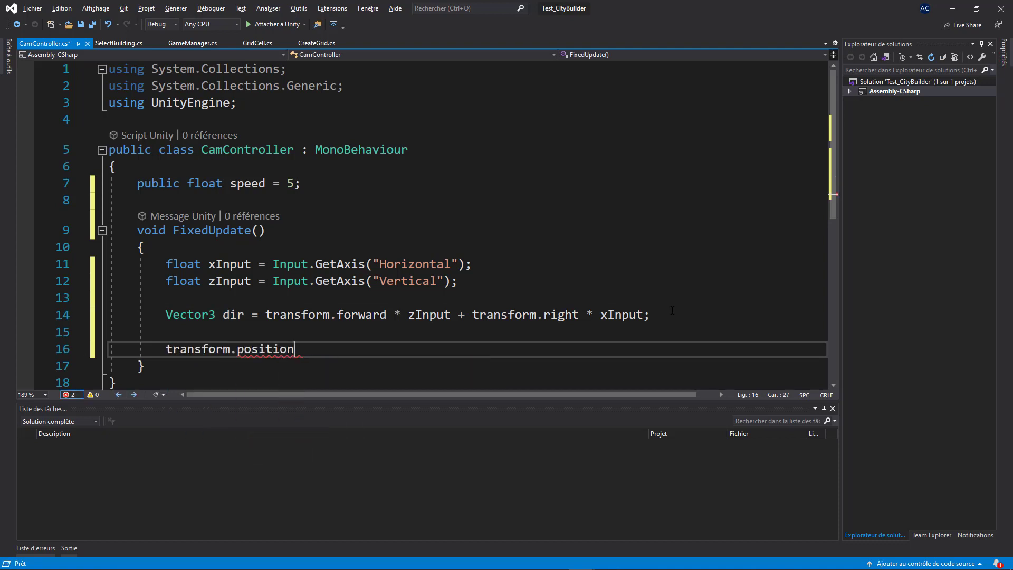
text(+= )
text(di)
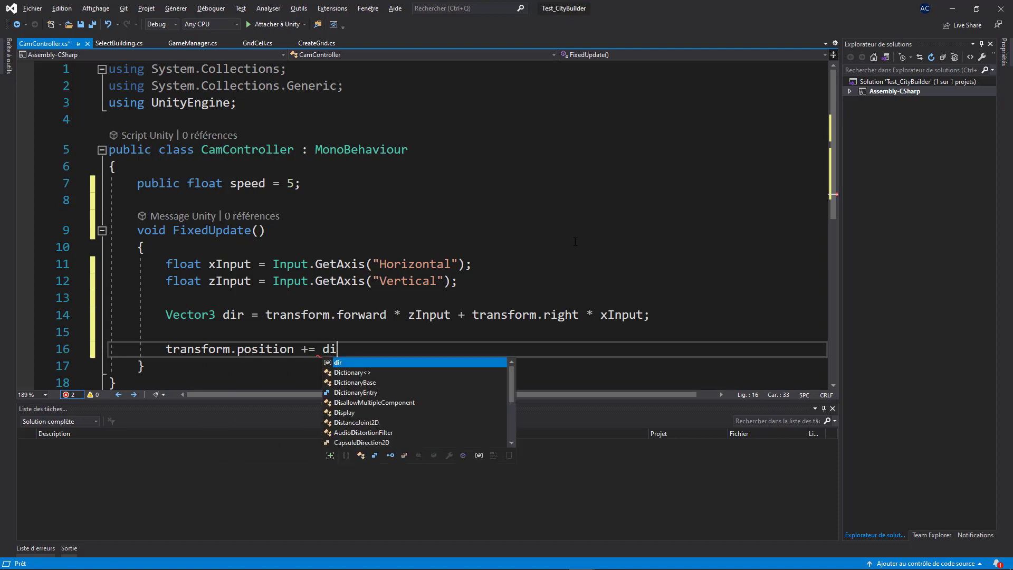
text(r + )
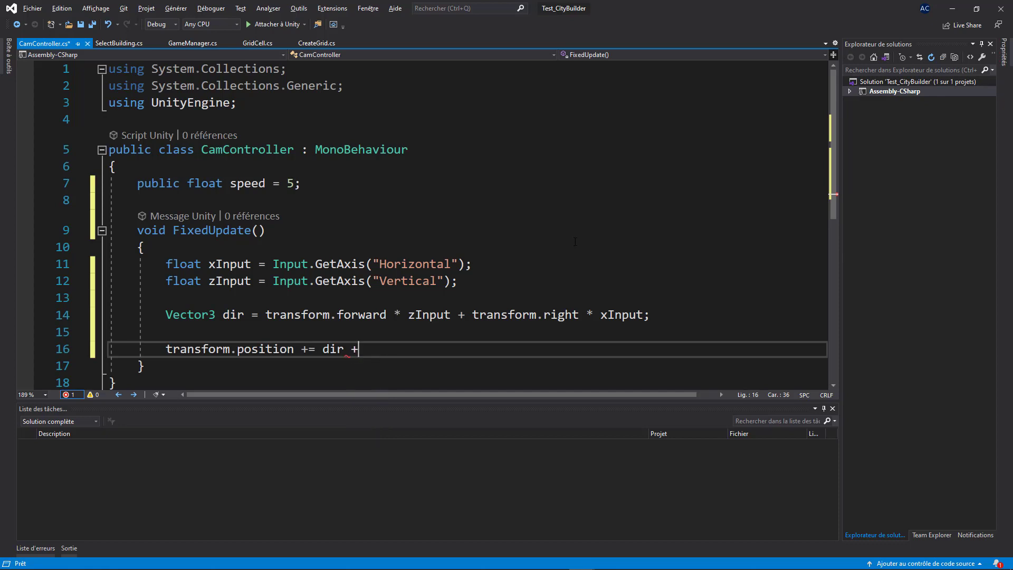
text(sp)
key(Tab)
key(Delete)
text(*)
click(425, 341)
text(* T)
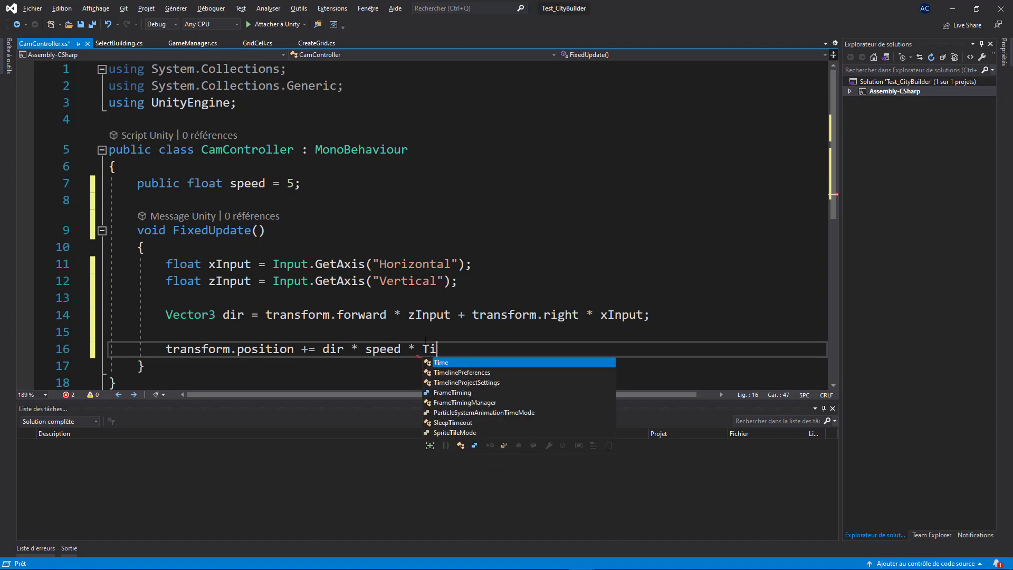
key(Tab)
text(.)
key(Tab)
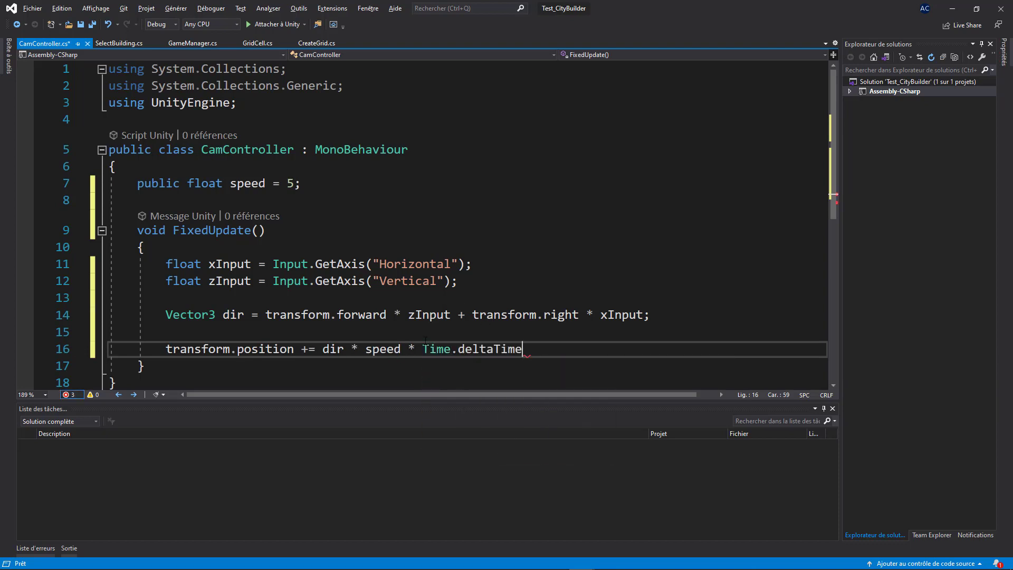
text(;)
key(ctrl+s)
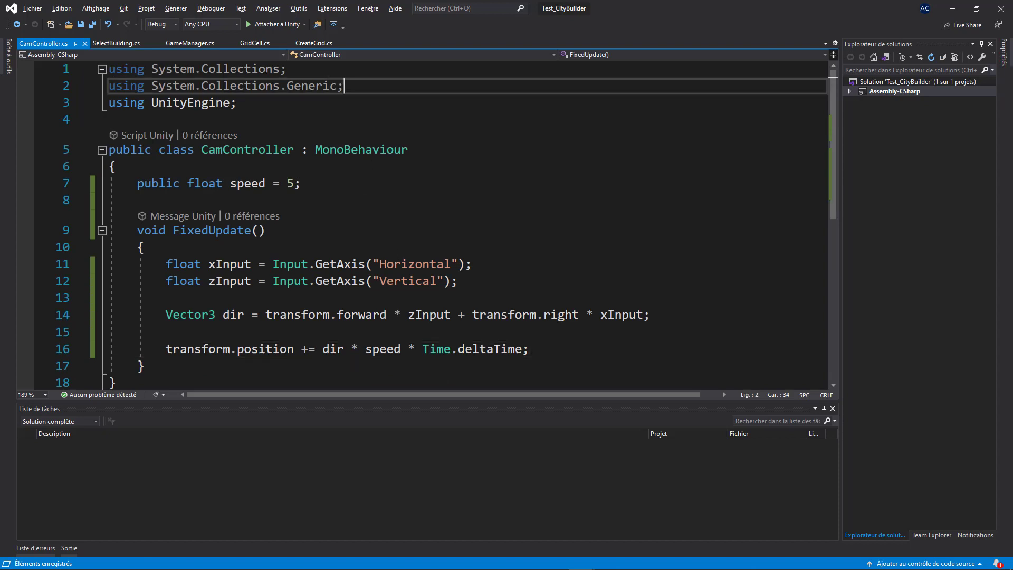
Step: Delete the two unused System.Collections using lines, save, and return to Unity
drag(343, 86, 109, 68)
key(Delete)
key(Delete)
key(ctrl+s)
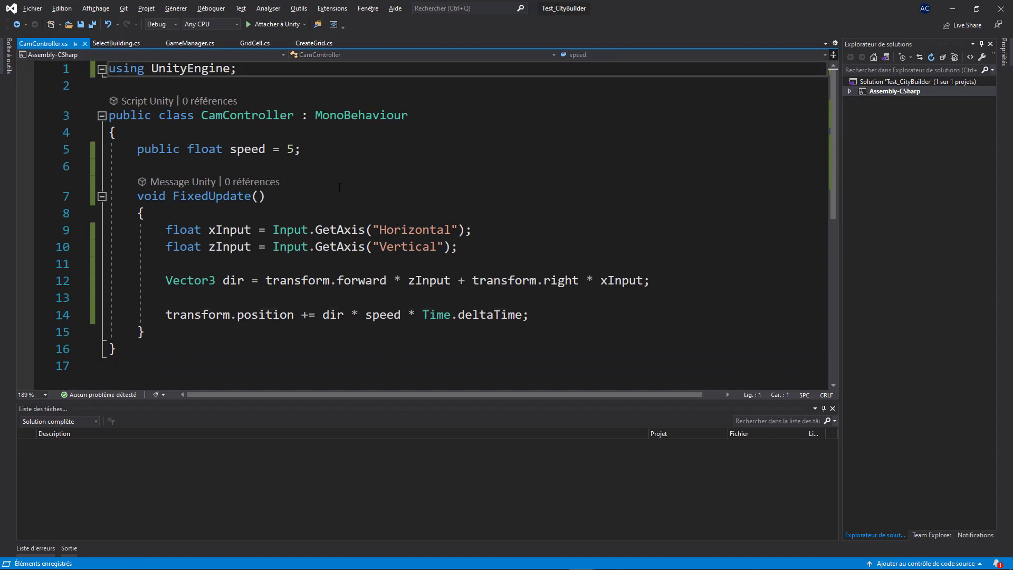
key(alt+Tab)
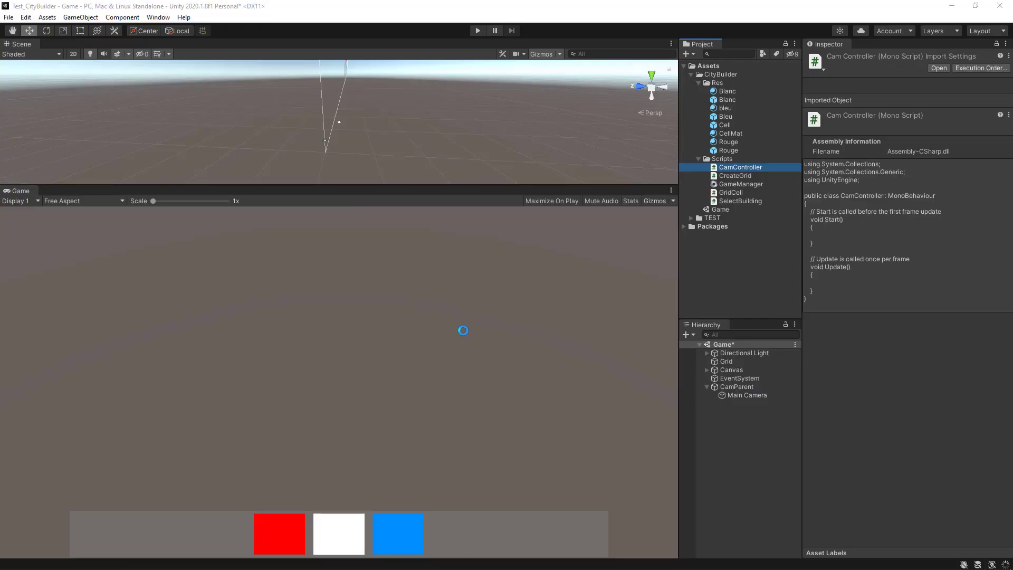
Step: Select CamParent, enter play mode, and pan the camera around the grid with WASD
click(730, 388)
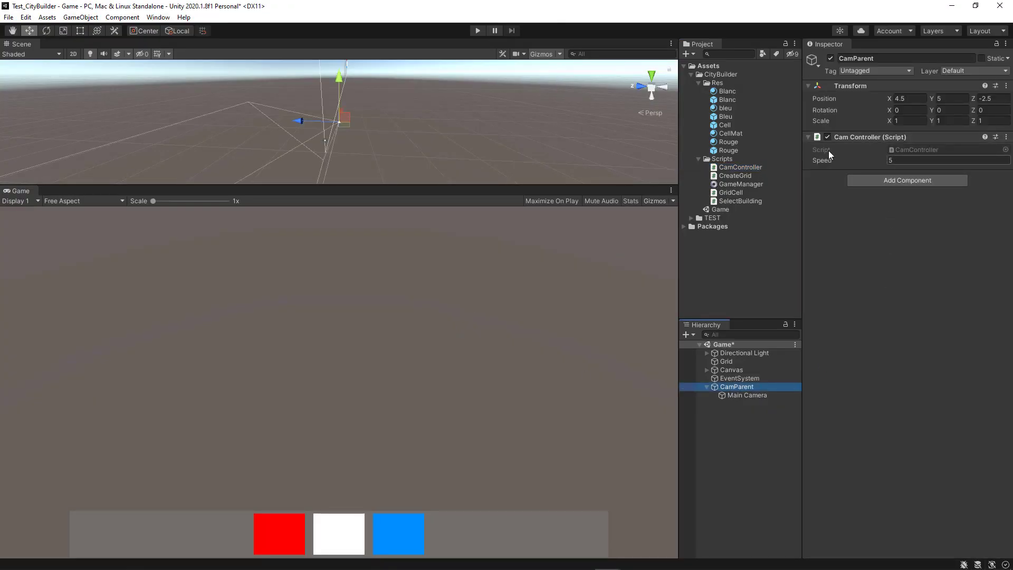
click(478, 30)
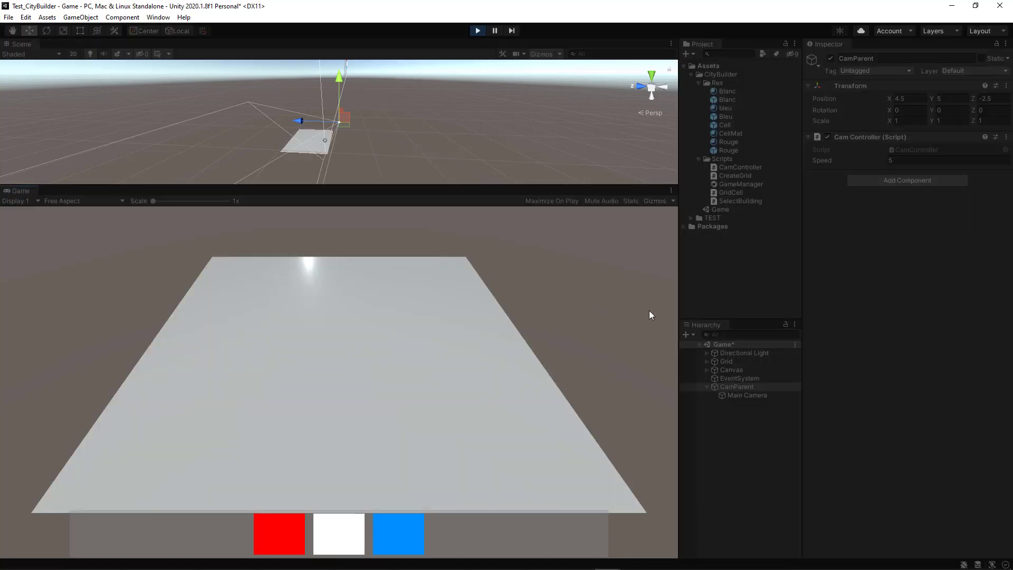
key(s)
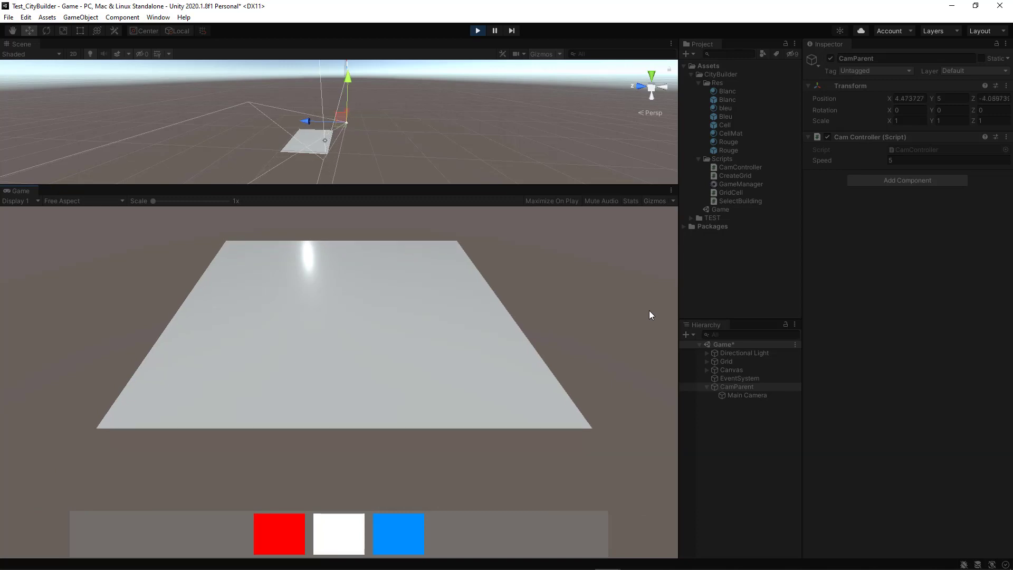
key(a)
key(w)
key(a)
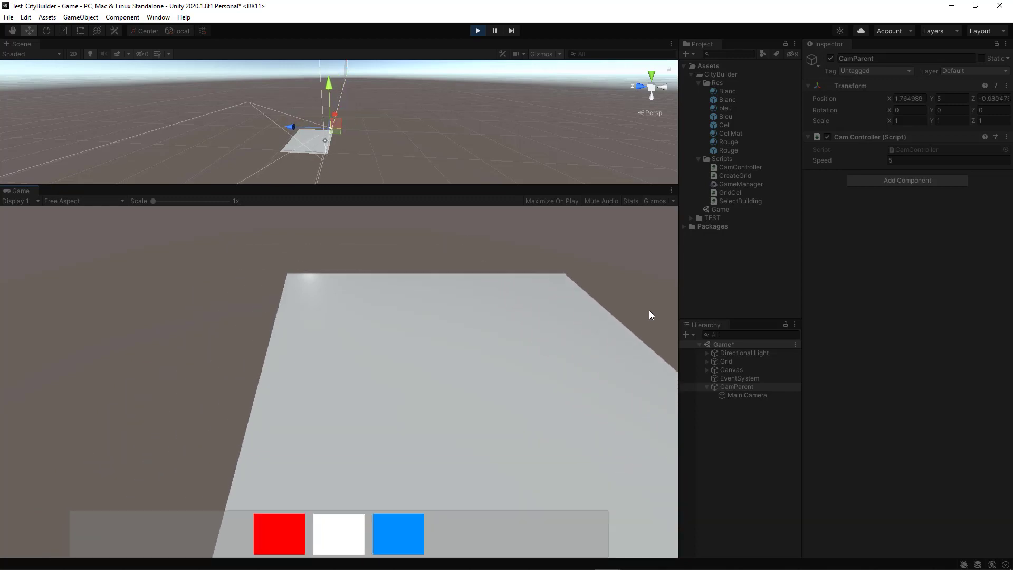
key(s)
key(d)
key(w)
key(d)
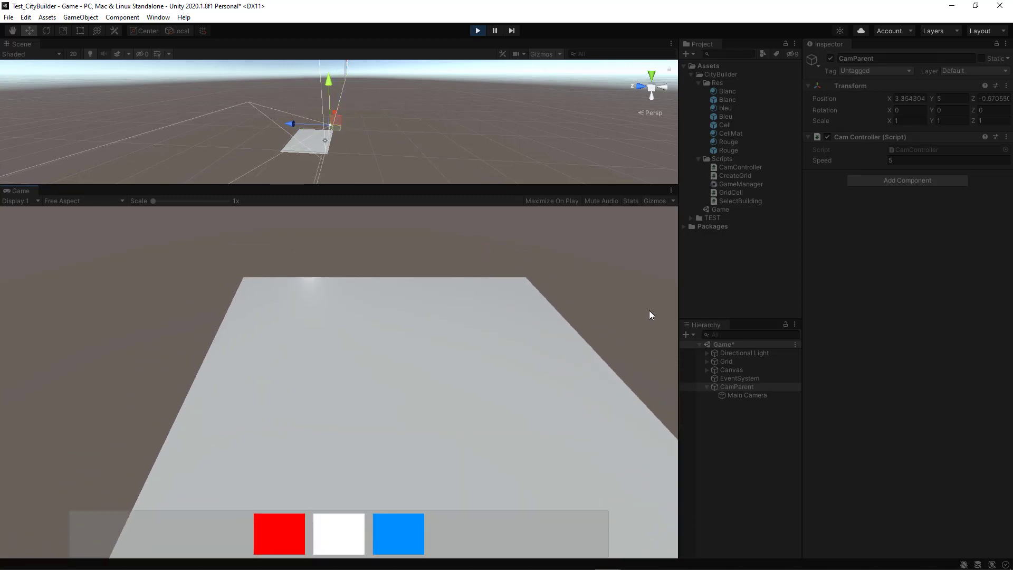
key(s)
key(w)
key(a)
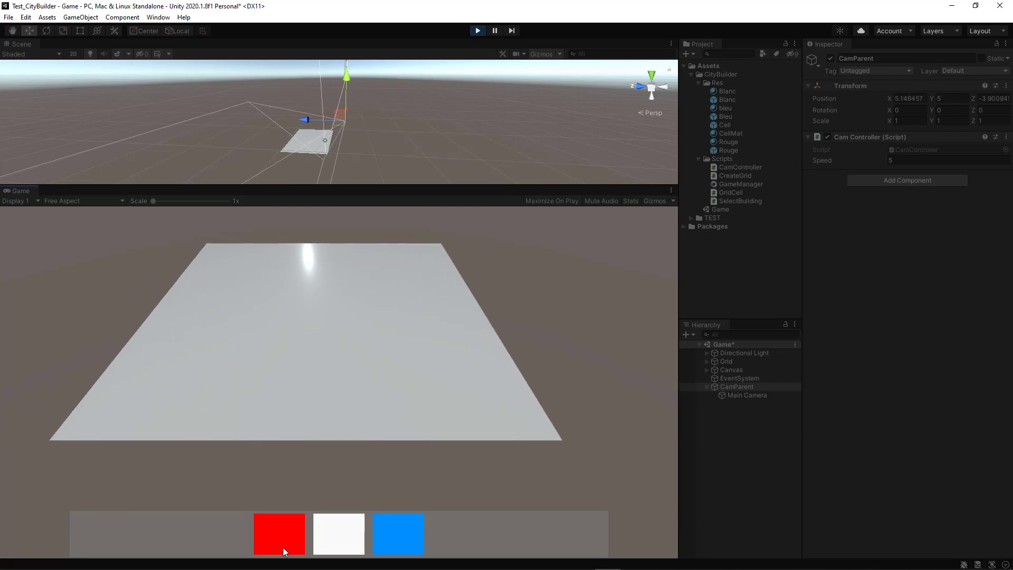
Step: Place three red buildings on grid cells
click(230, 333)
click(363, 254)
click(456, 354)
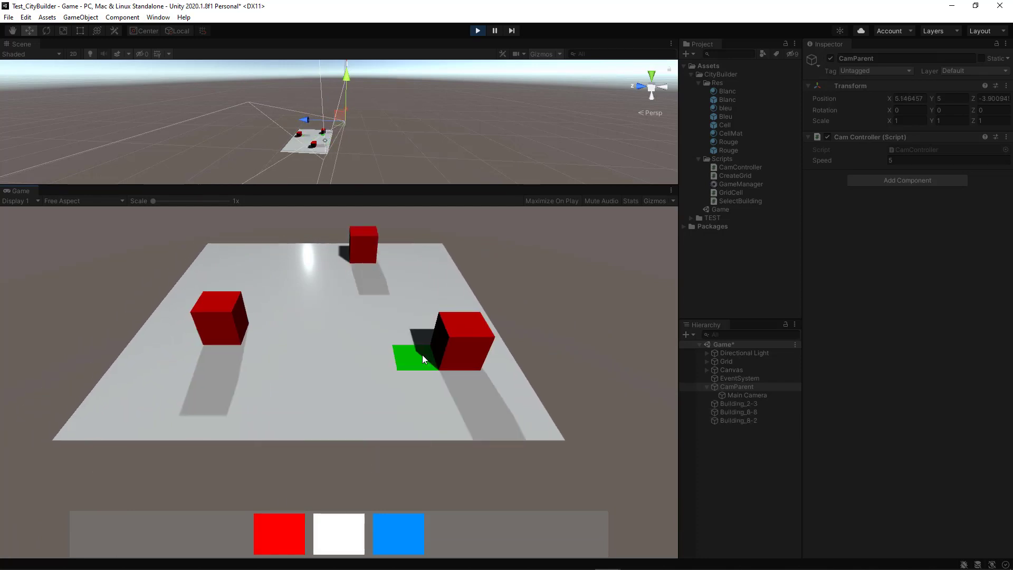
Step: Pan the camera around the grid with the W, A, S and D keys
key(w)
key(a)
key(w)
key(a)
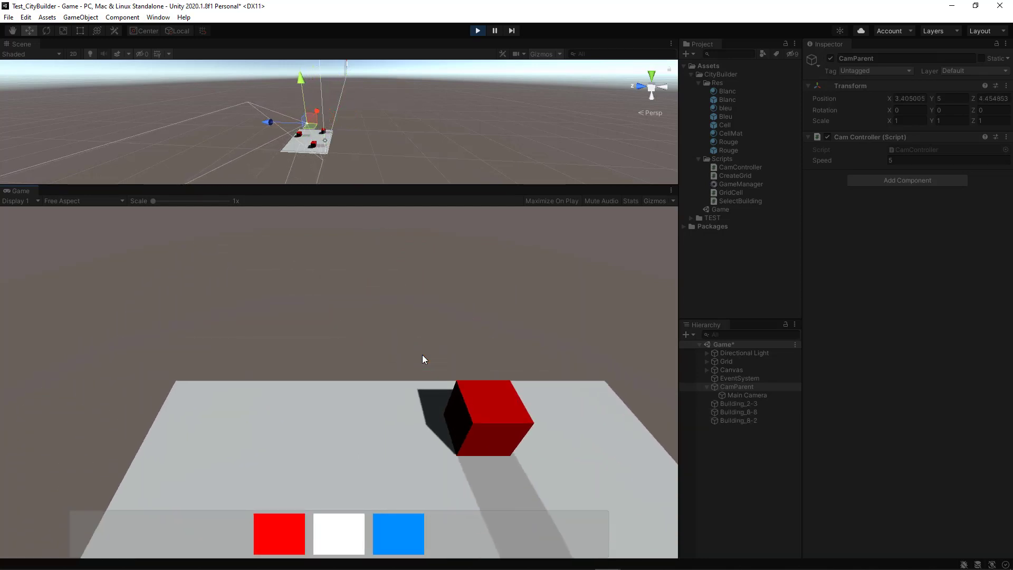
key(s)
key(d)
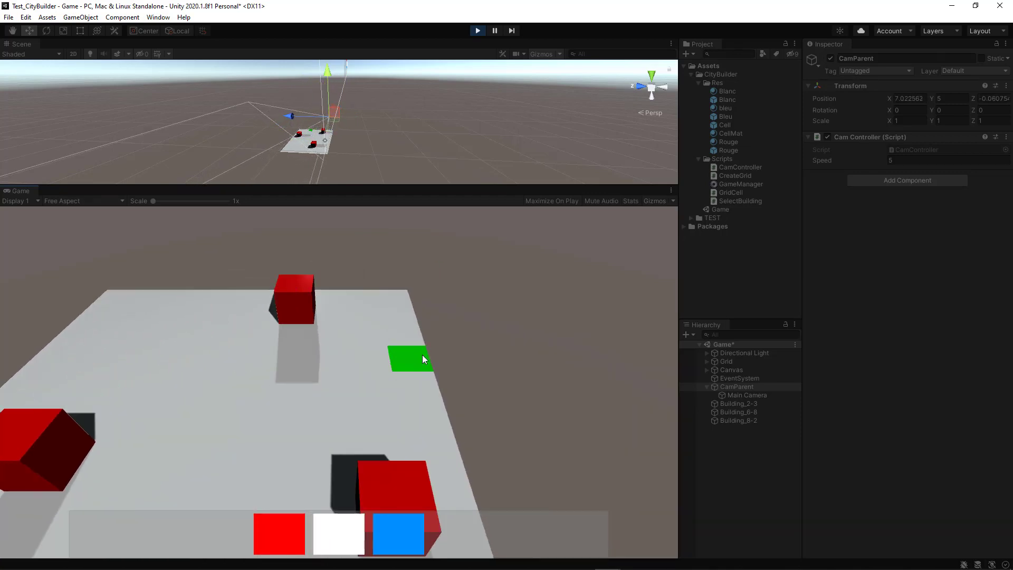
key(a)
key(s)
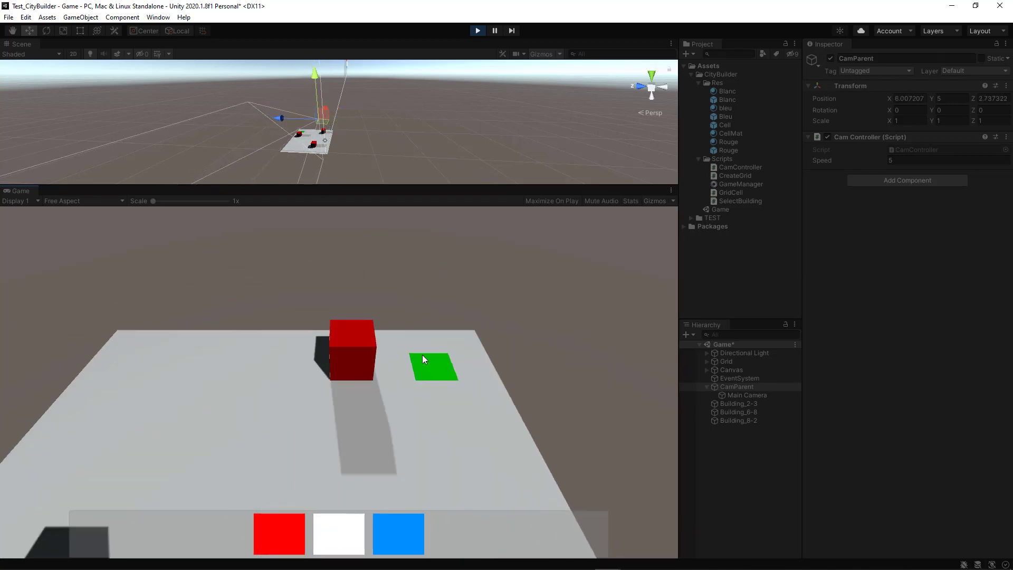
key(a)
key(s)
Step: Stop play mode, check the Main Camera's field of view of 60, and return to Visual Studio
click(477, 31)
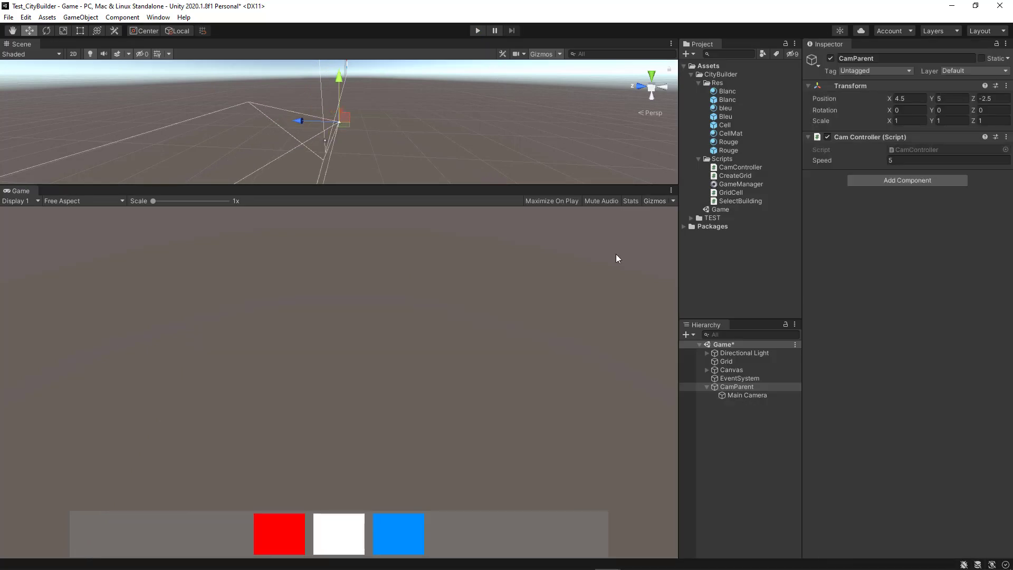
click(748, 394)
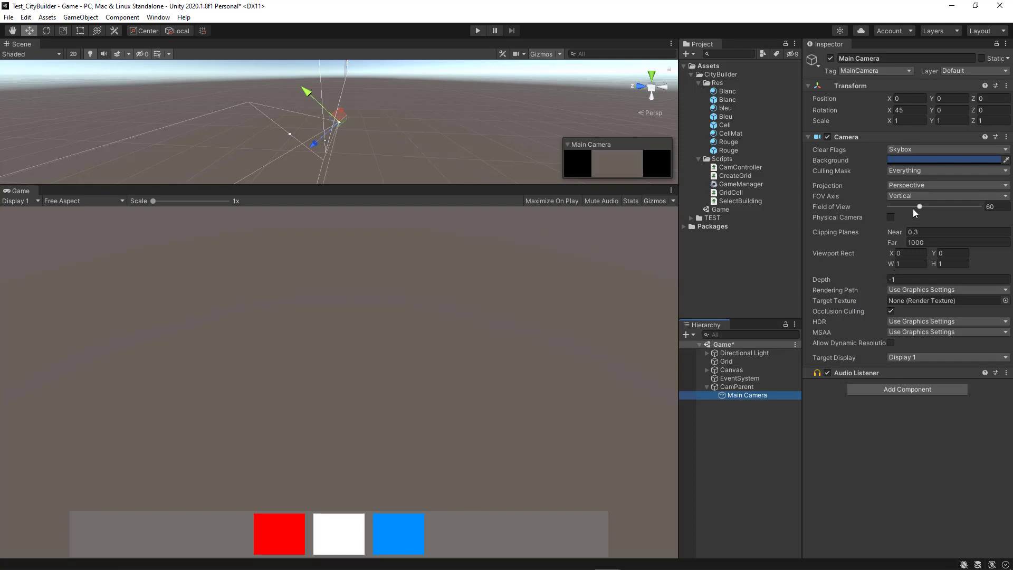
mouse_move(918, 207)
mouse_down()
mouse_move(956, 210)
mouse_move(920, 214)
mouse_up()
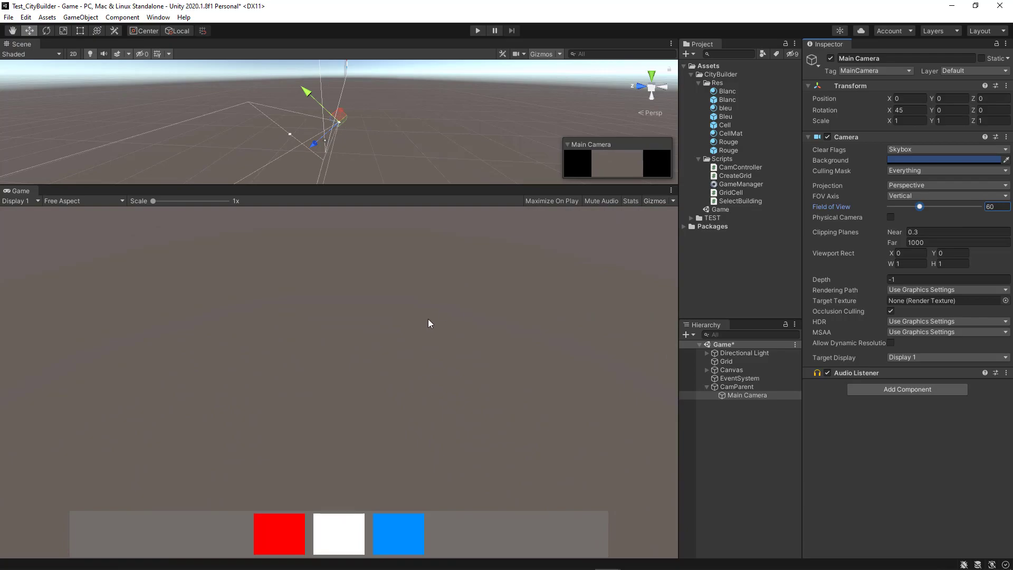
key(alt+Tab)
Step: Add the condition if (Input.GetAxis("Mouse ScrollWheel") != 0f) on a new line in FixedUpdate
click(573, 312)
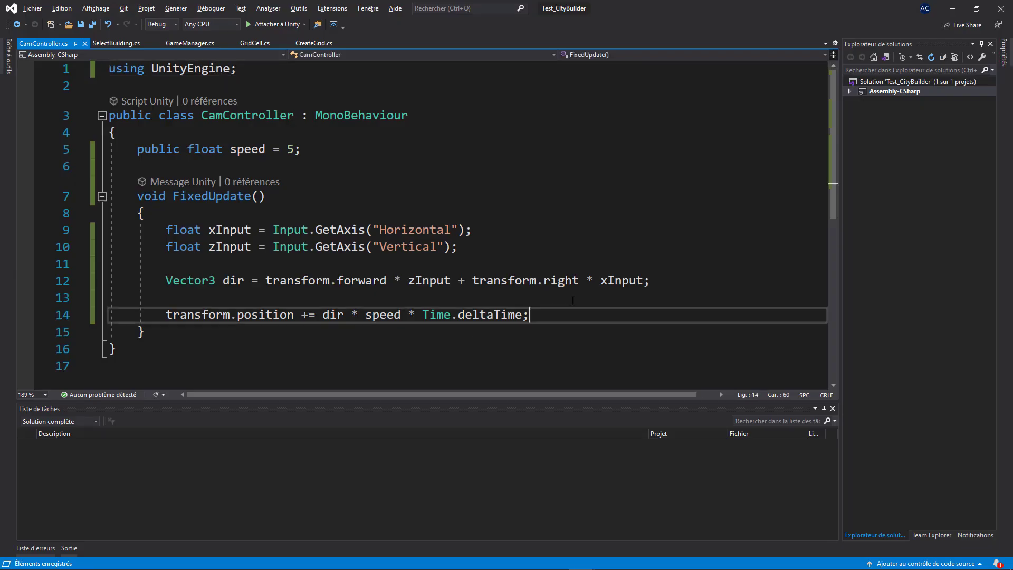
key(Return)
key(Return)
text(if)
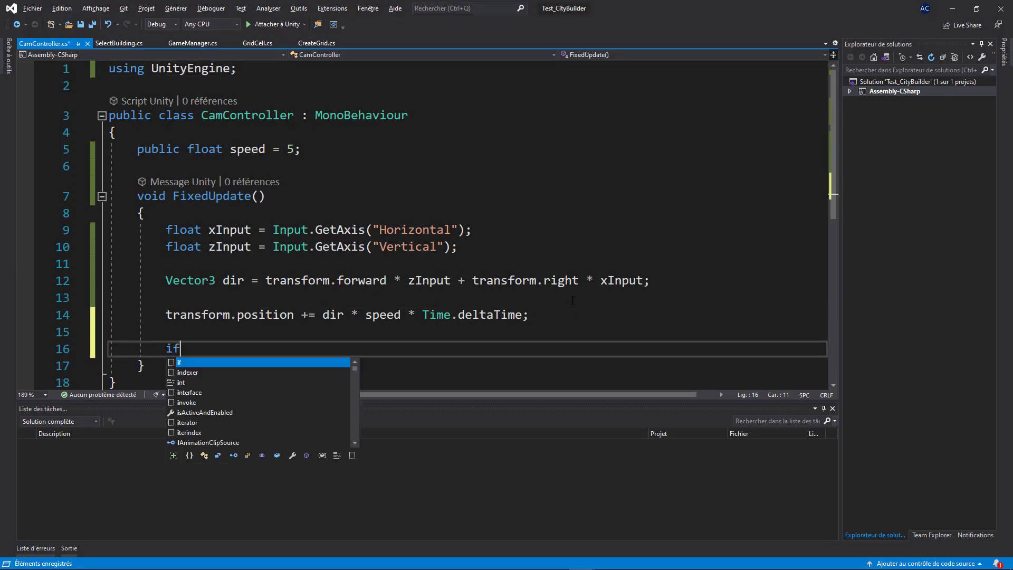
text((Input.)
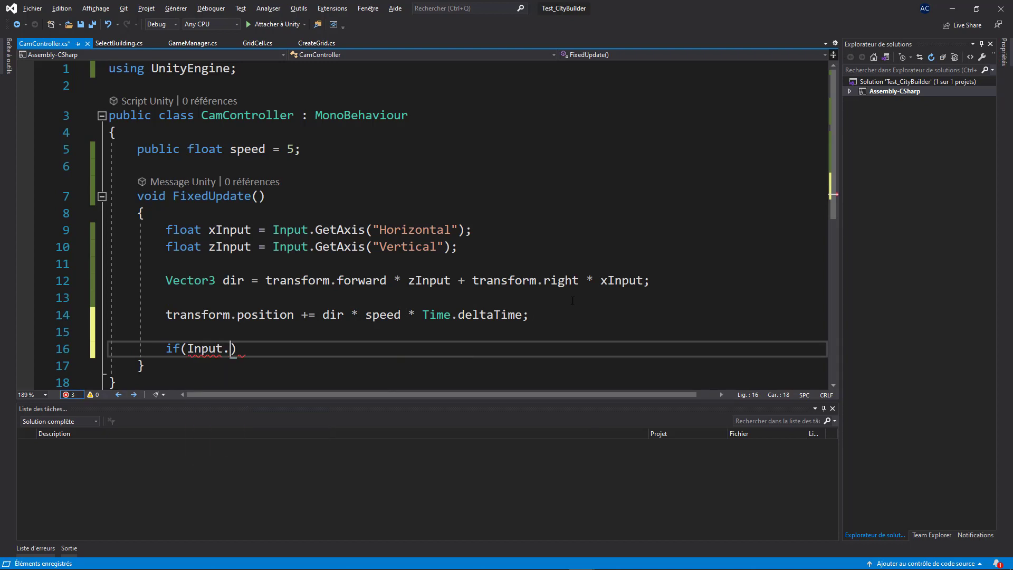
text(ge)
key(Tab)
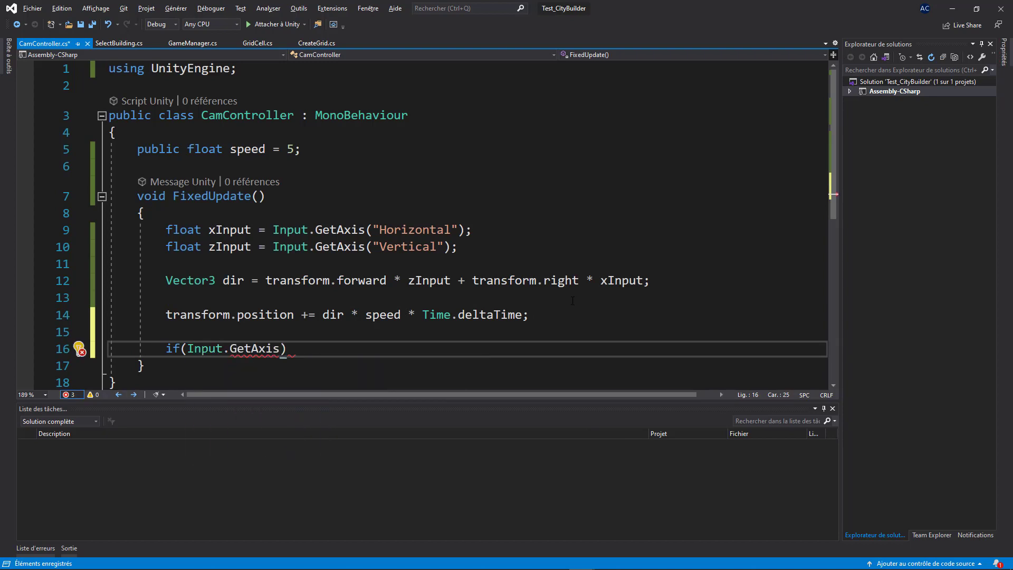
text(("Mouse ScrollWhee)
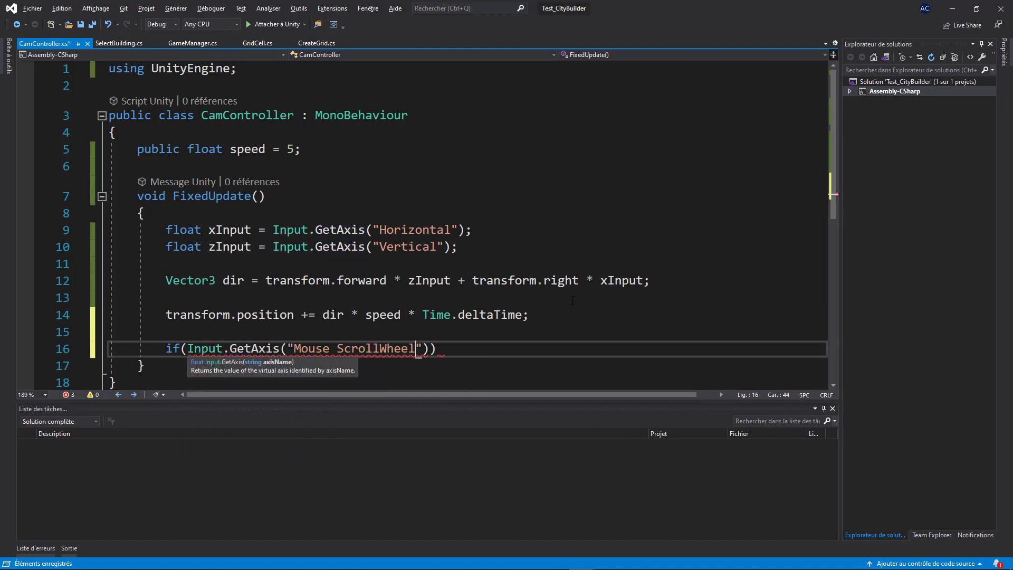
text(l)
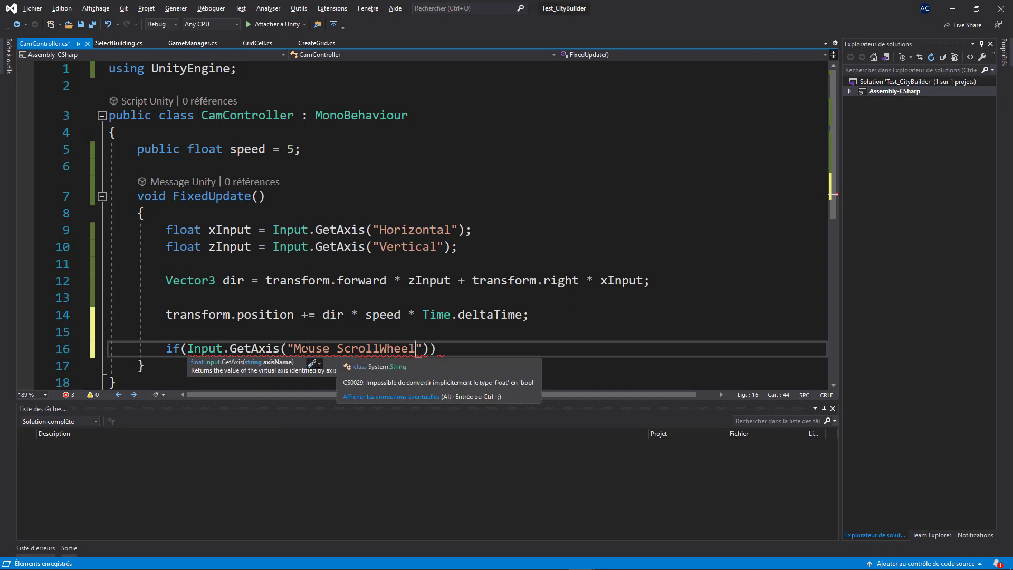
drag(300, 348, 410, 348)
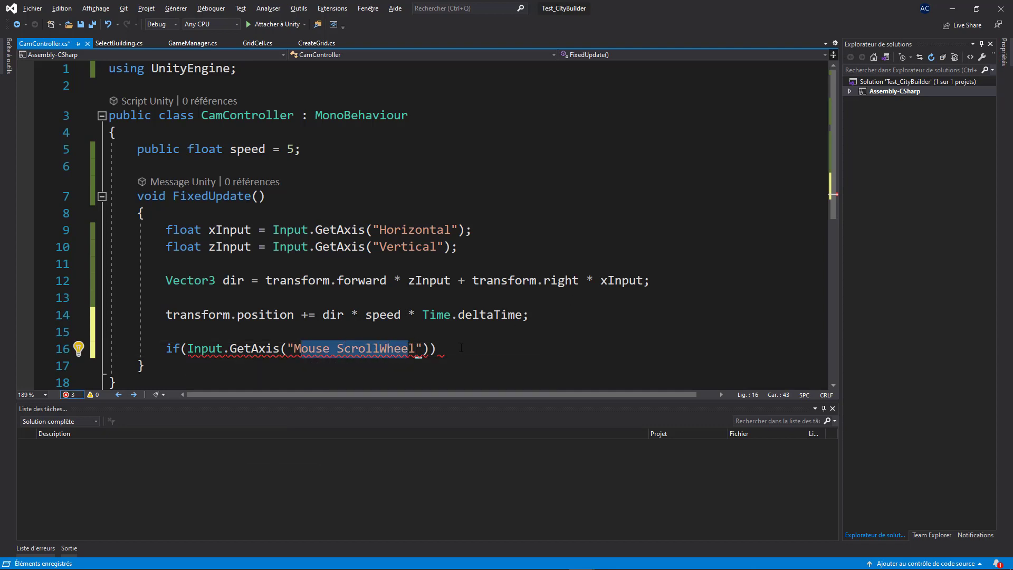
click(423, 349)
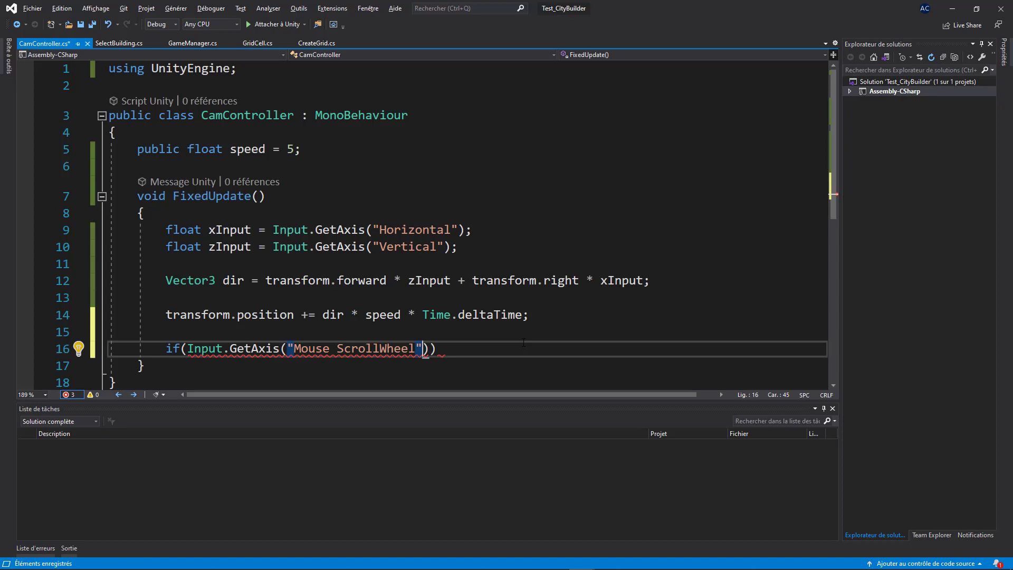
text() != )
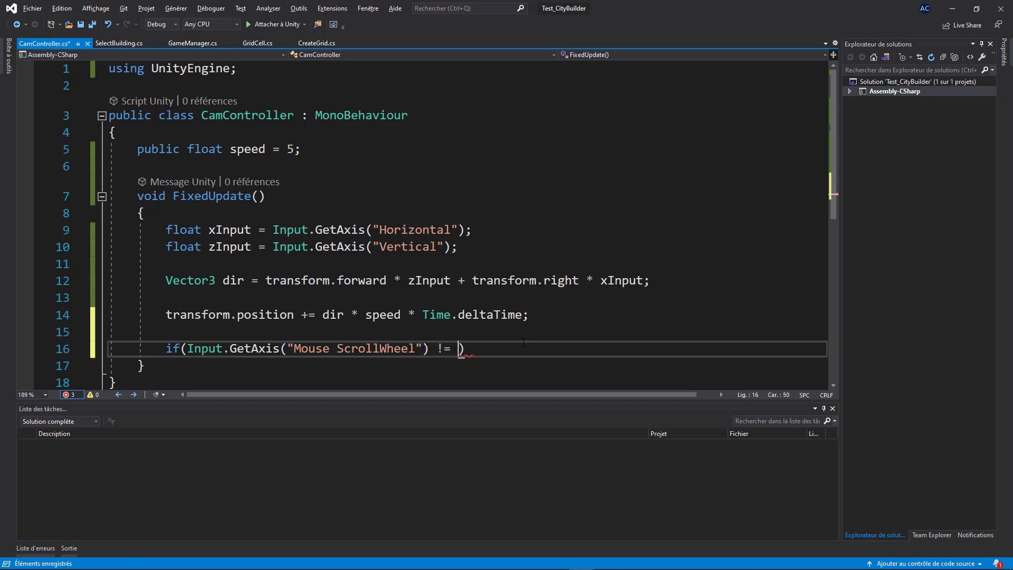
text(0f)
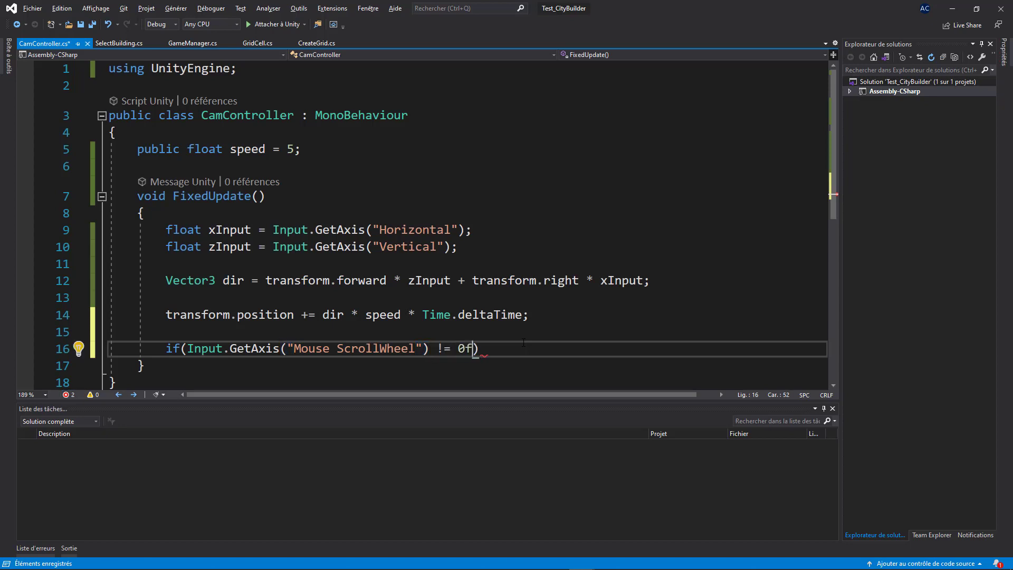
text())
Step: Open an empty braced block beneath the scroll-wheel condition
key(Return)
text({)
key(Return)
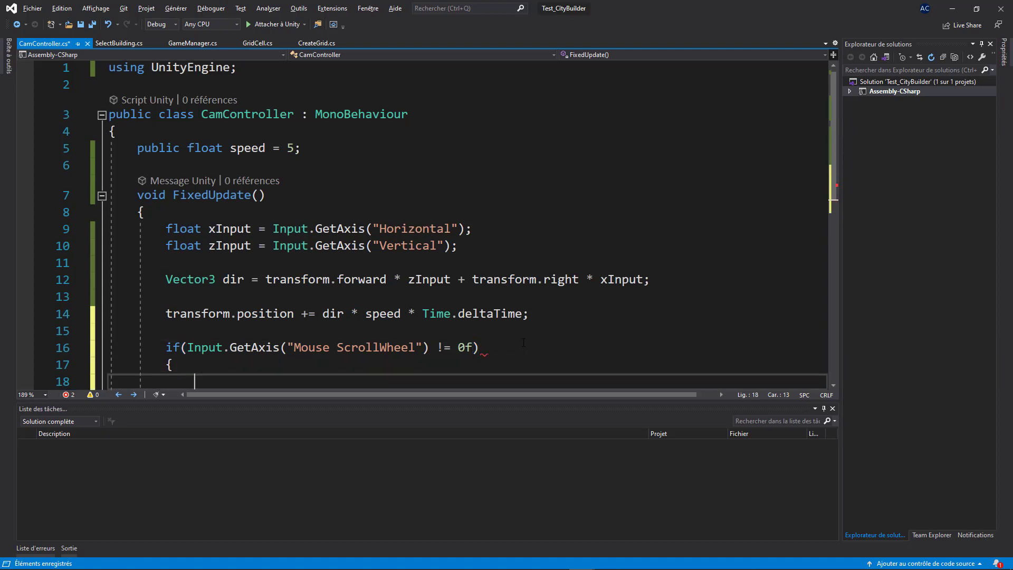
scroll(430, 305, down, 2)
drag(216, 229, 465, 234)
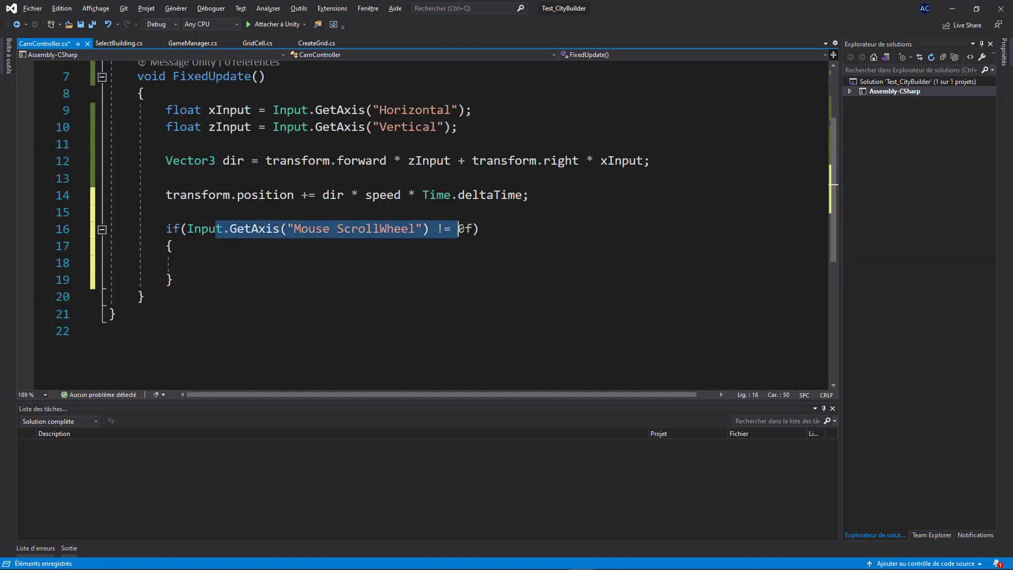
click(249, 257)
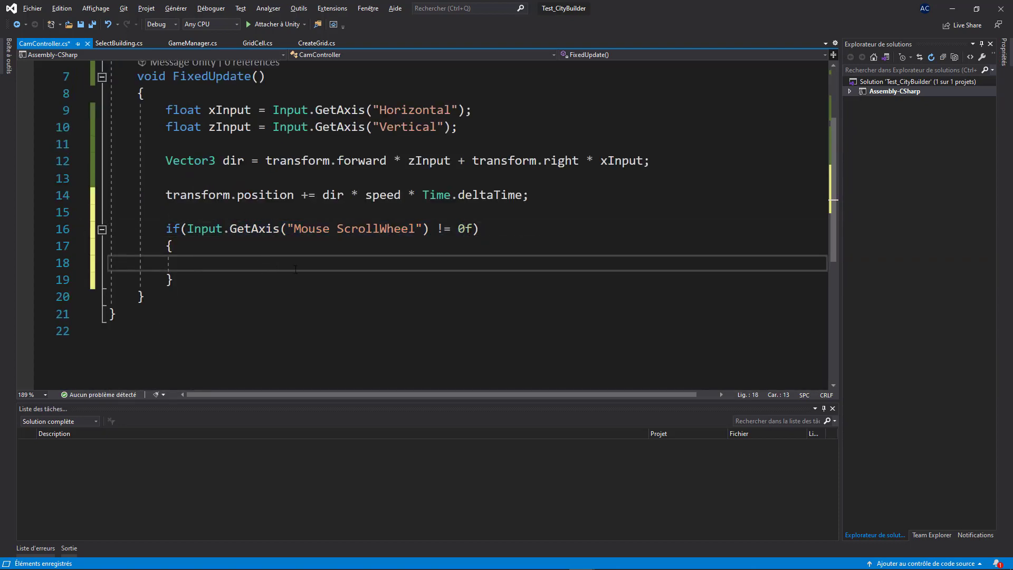
scroll(364, 276, up, 3)
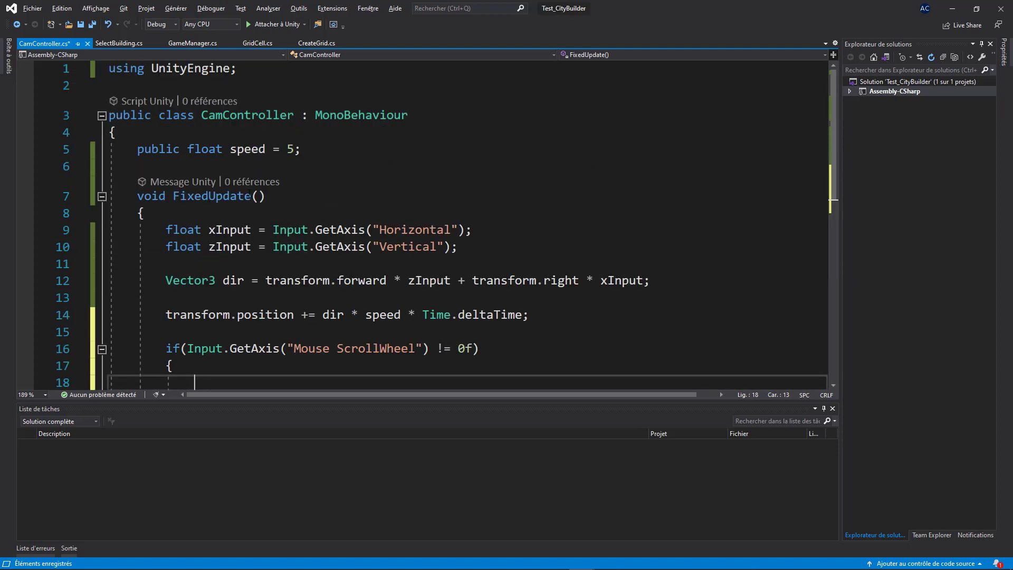
click(338, 140)
Step: Declare a Camera field named cam below the speed field
key(Return)
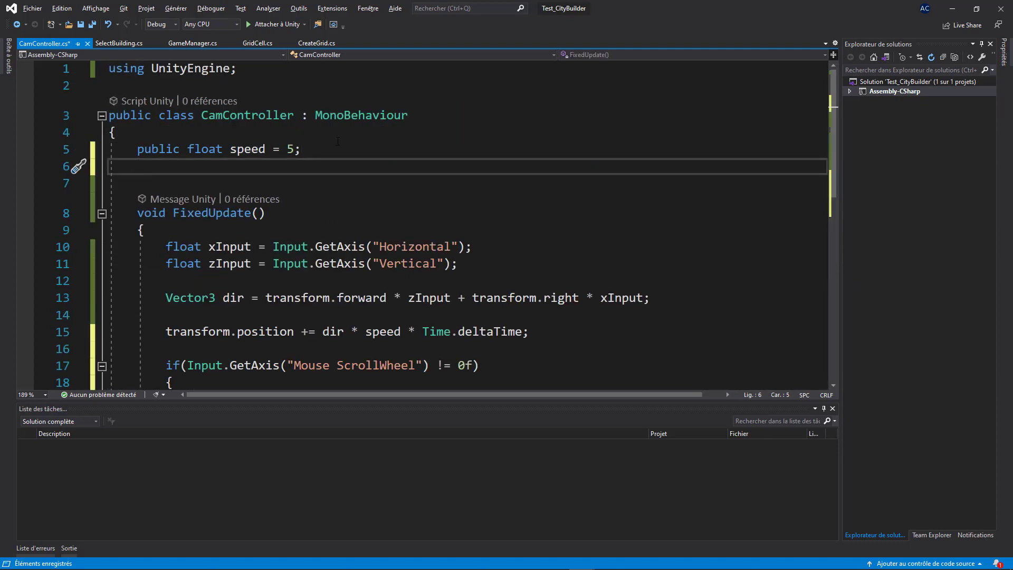
text(Cam)
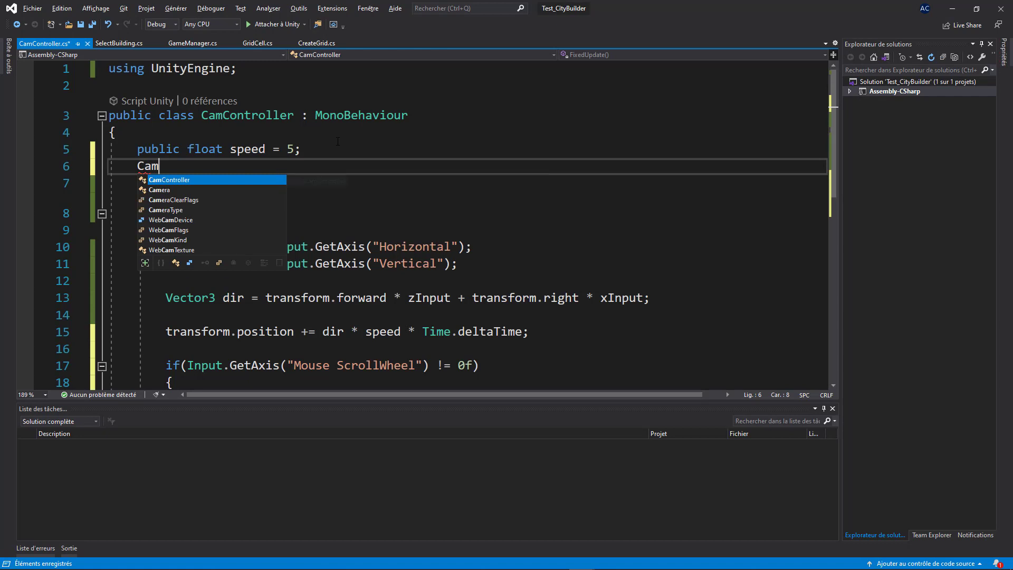
text(era cam;)
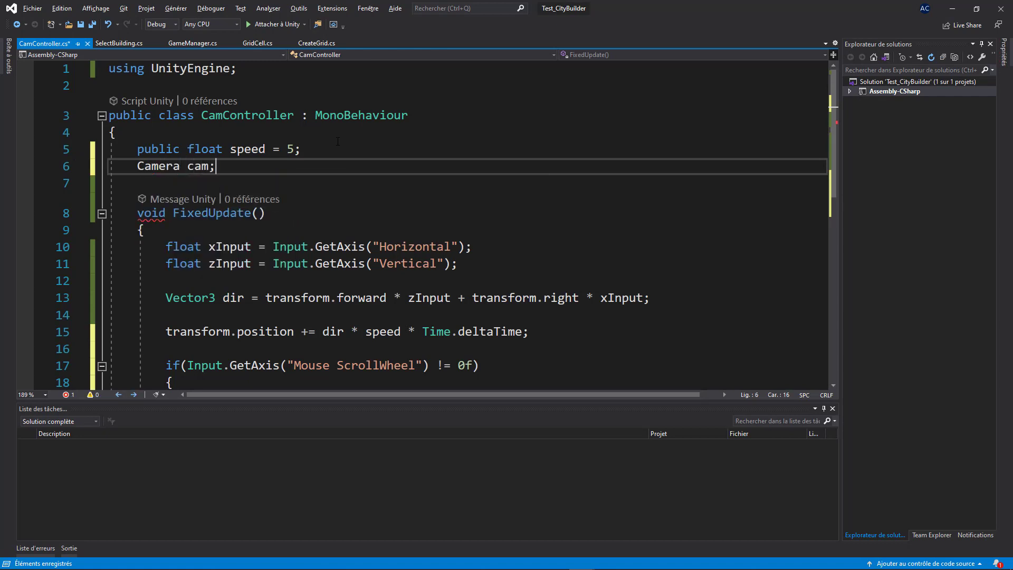
key(Return)
key(Return)
Step: Add a Start method containing cam = Camera.main;
text(st)
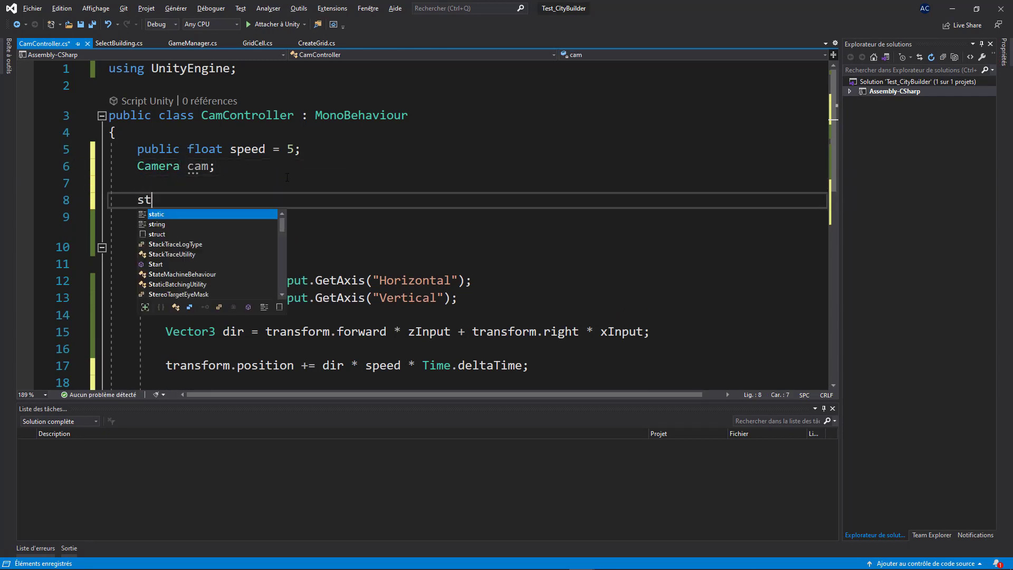
text(a)
key(Tab)
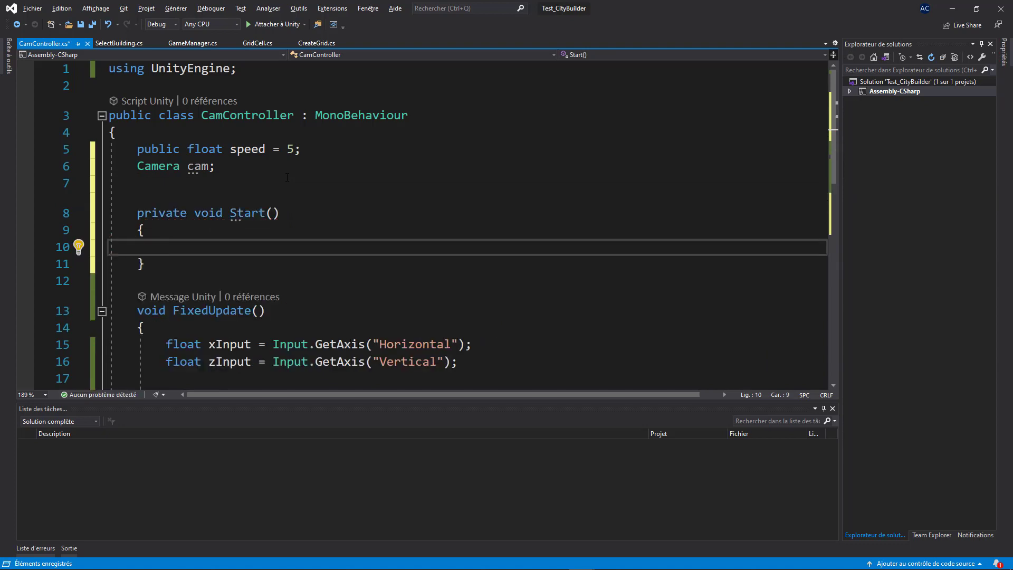
text(cam)
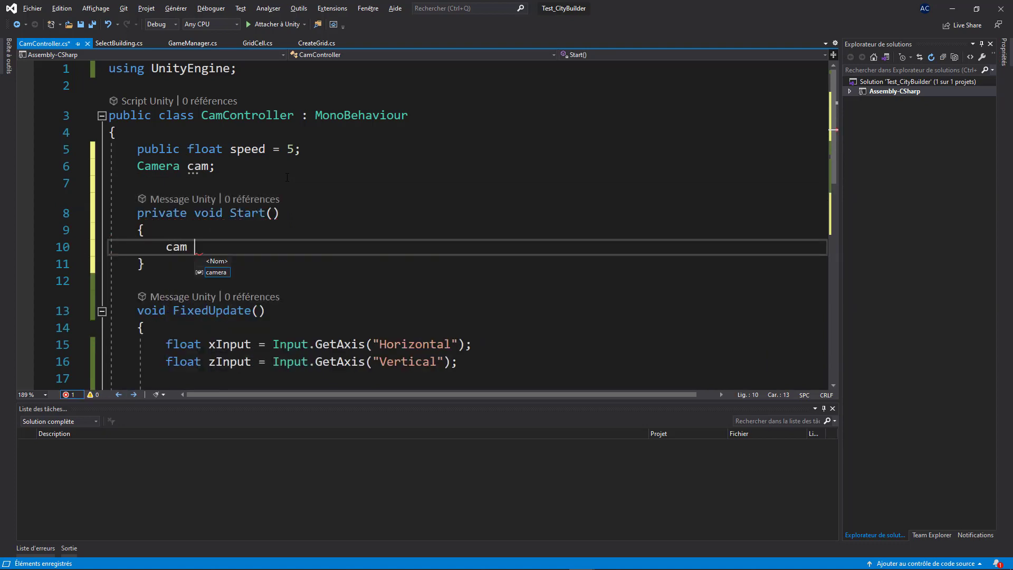
text( = tr)
key(BackSpace)
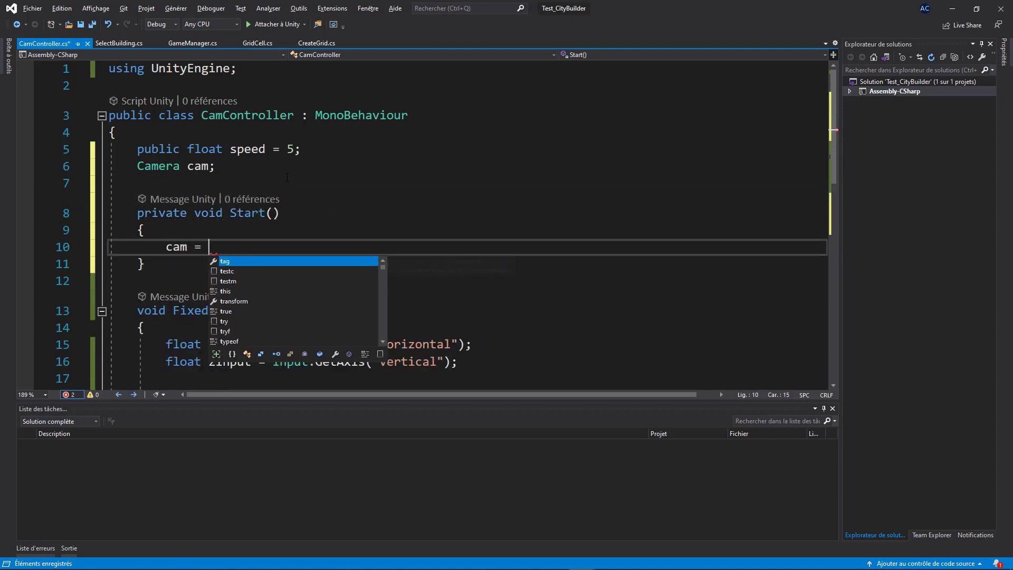
text(Ca)
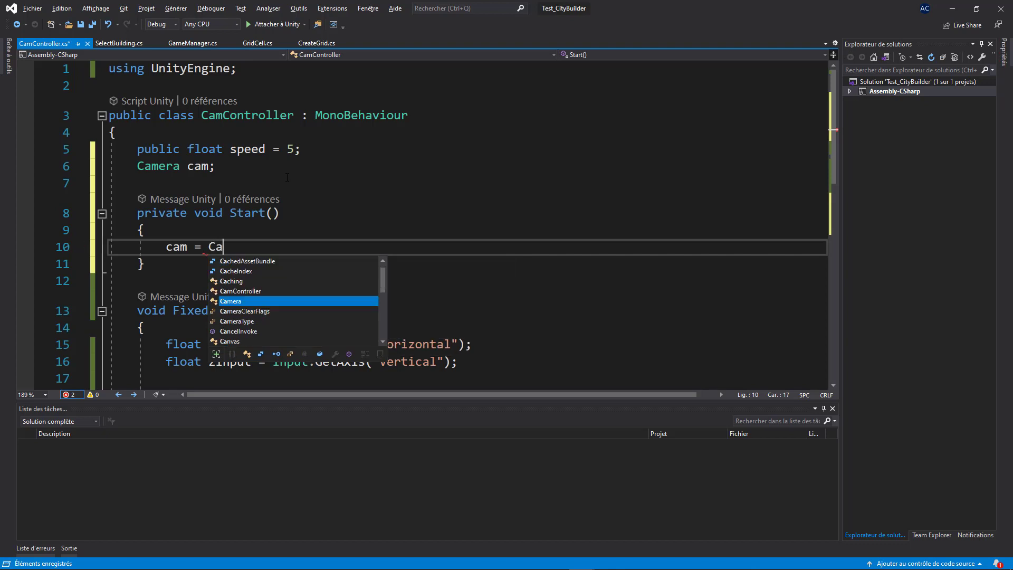
text(mera.M)
key(Tab)
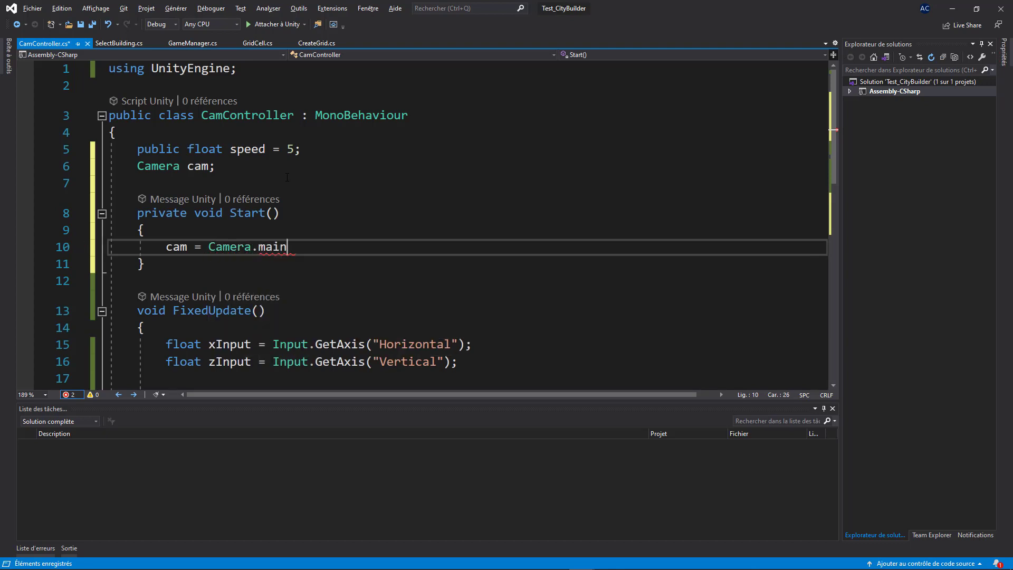
text(;)
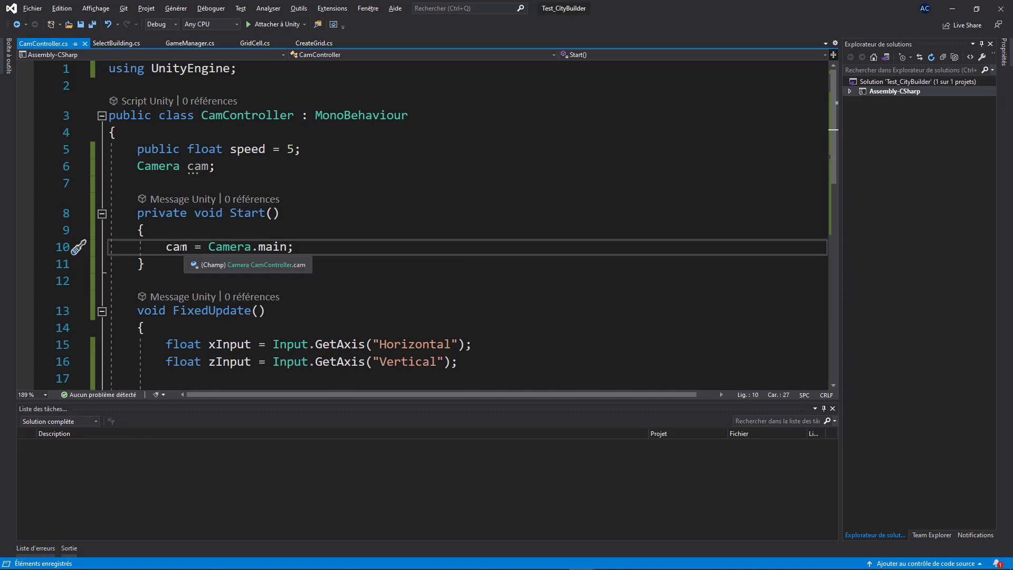
double_click(177, 246)
Step: Write cam.fieldOfView += Input.GetAxis("Mouse ScrollWheel"); inside the scroll block and save
scroll(297, 258, down, 4)
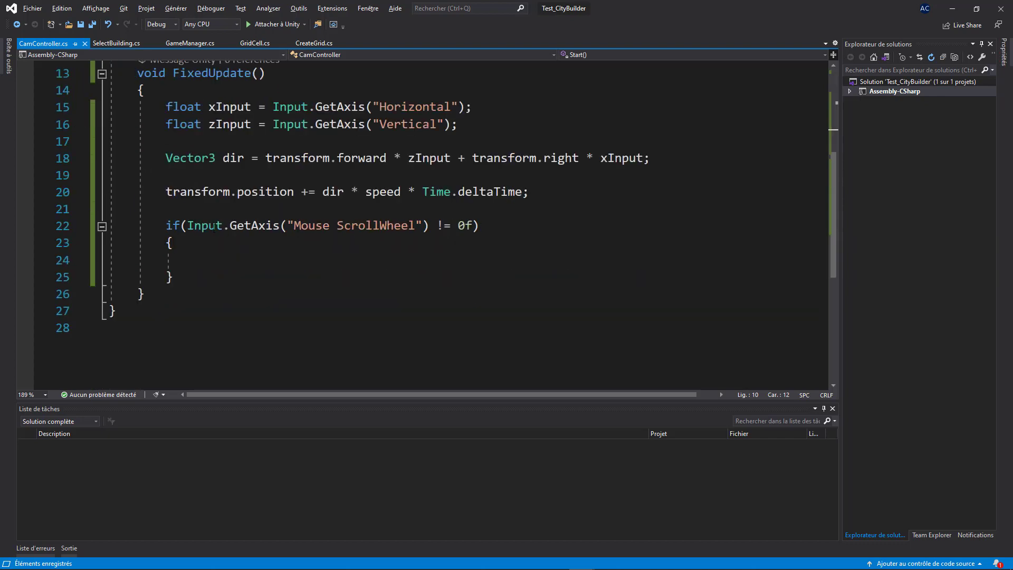
drag(214, 227, 367, 227)
click(300, 267)
text(cam)
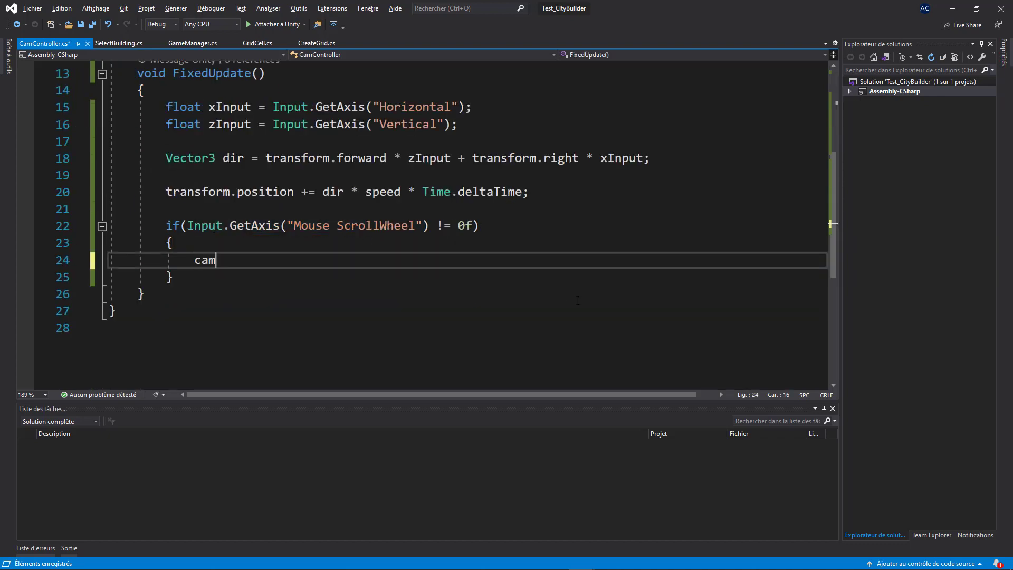
text(.)
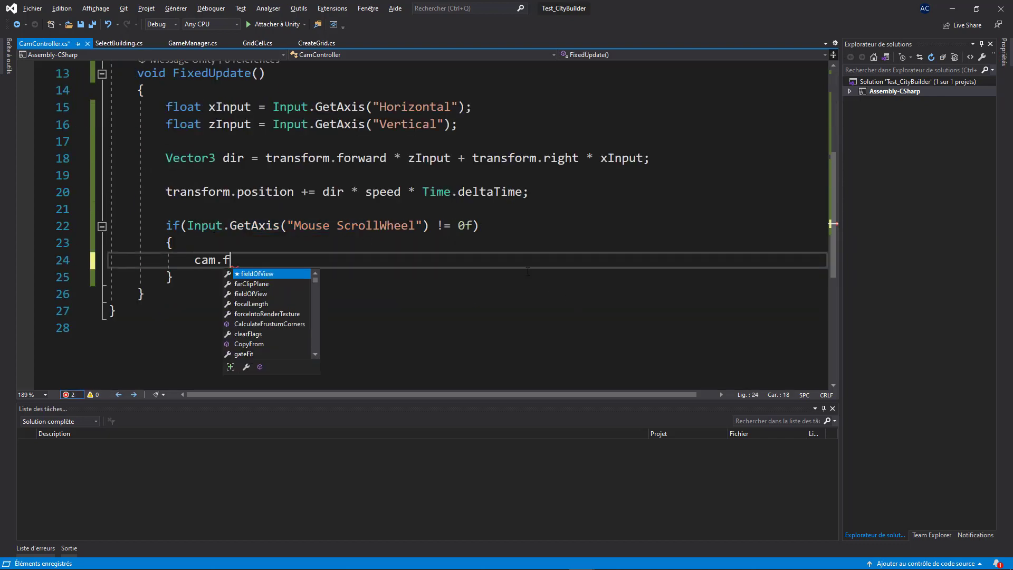
text(f)
key(Tab)
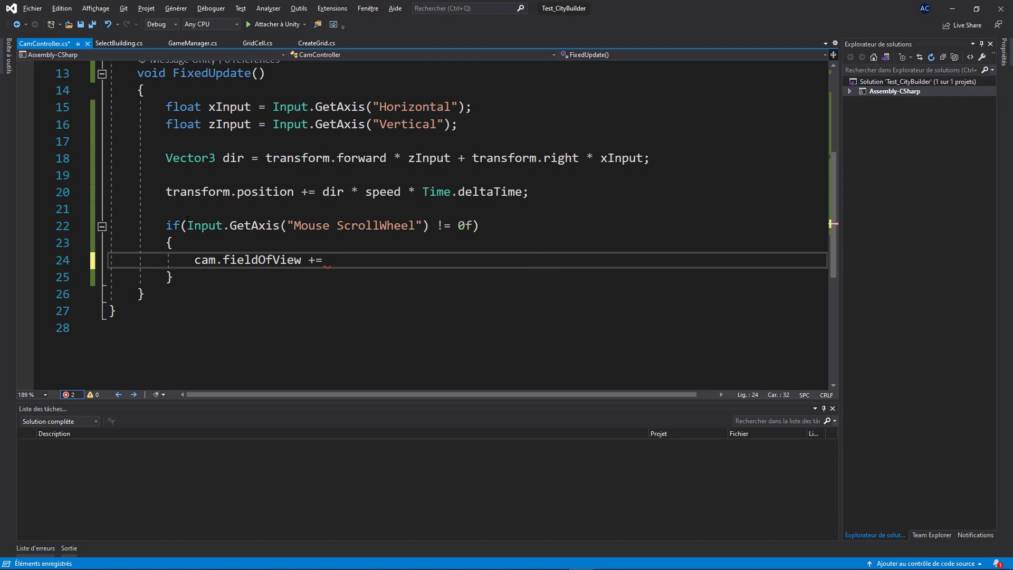
drag(187, 225, 430, 225)
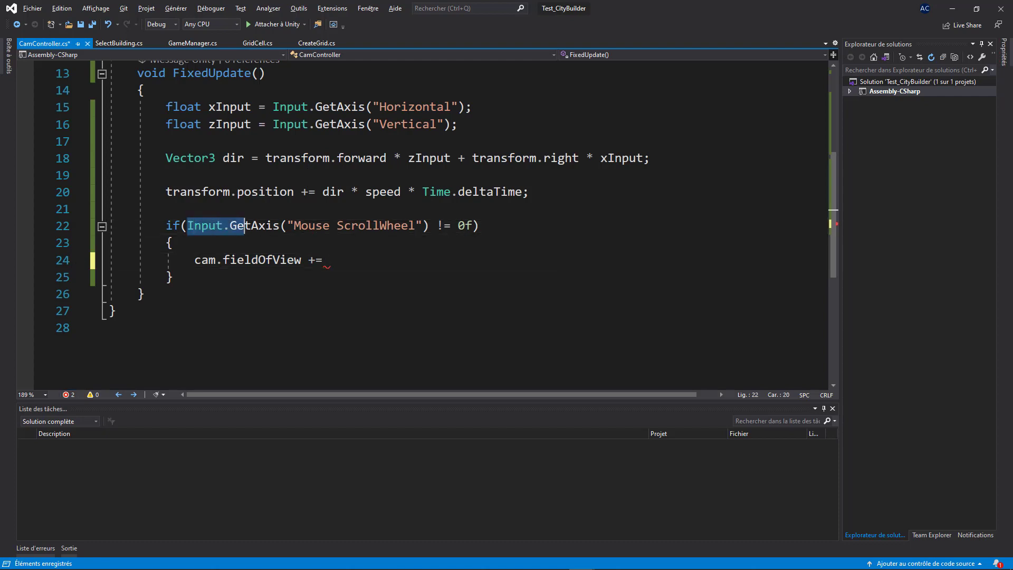
key(ctrl+c)
click(399, 258)
key(ctrl+v)
text(;)
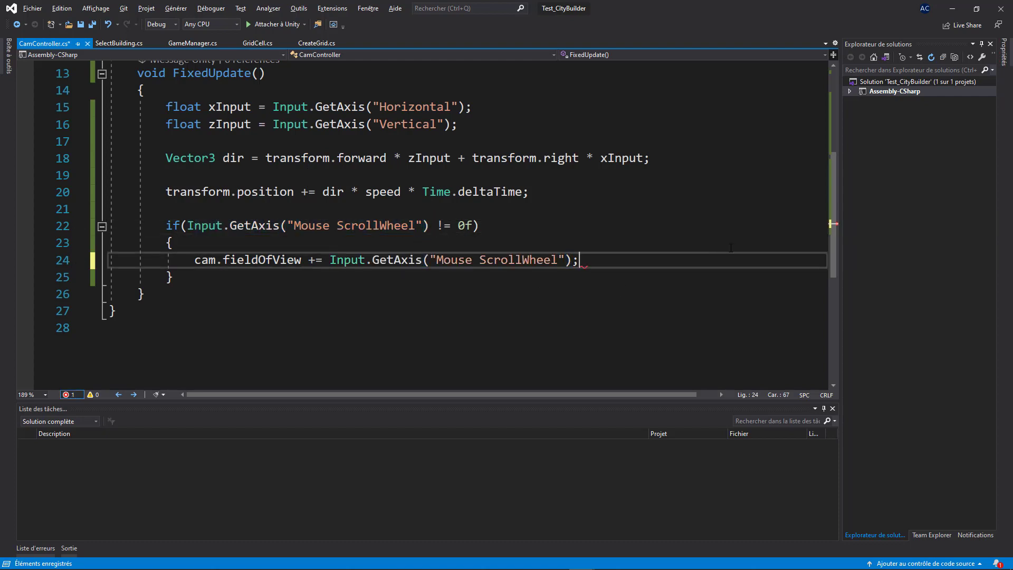
key(ctrl+s)
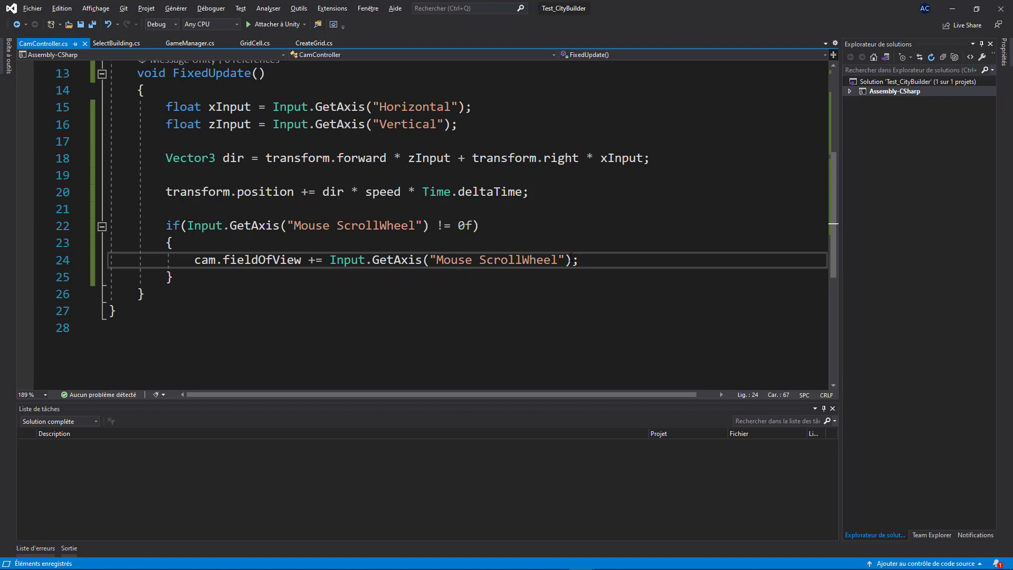
Step: Multiply the scroll value by speed, save, and go back to Unity
key(Left)
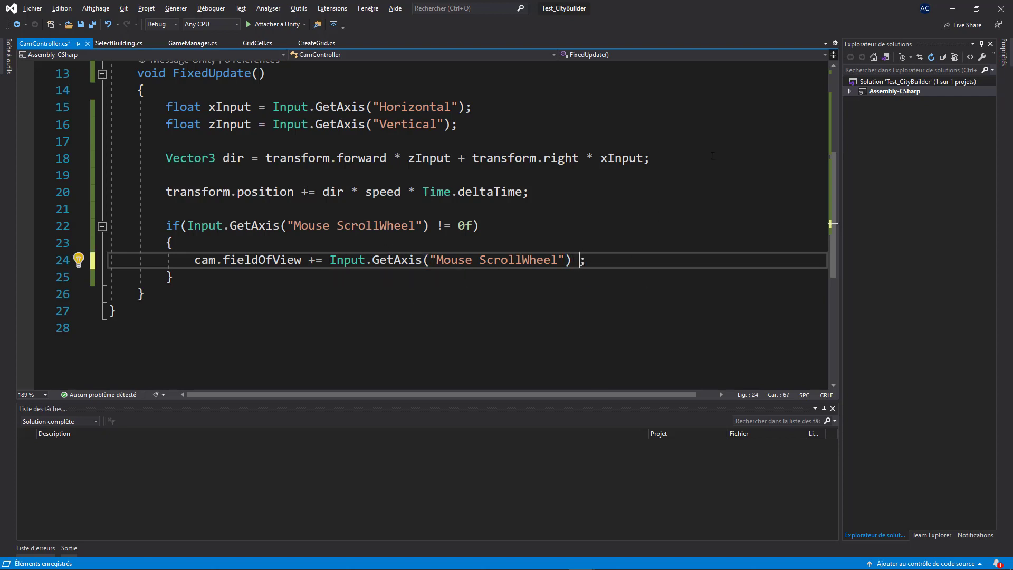
text(* sp)
key(Tab)
key(ctrl+s)
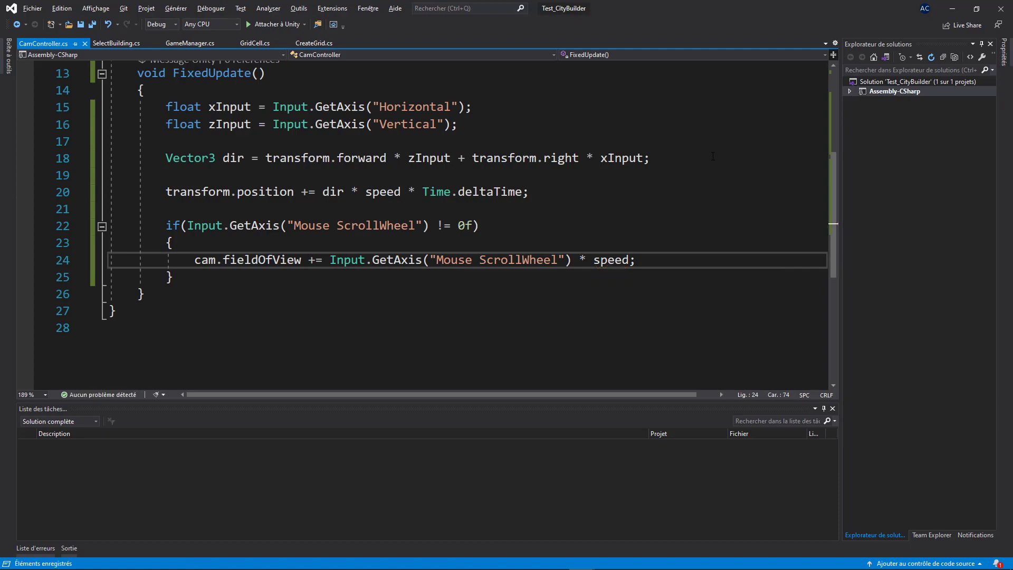
key(alt+Tab)
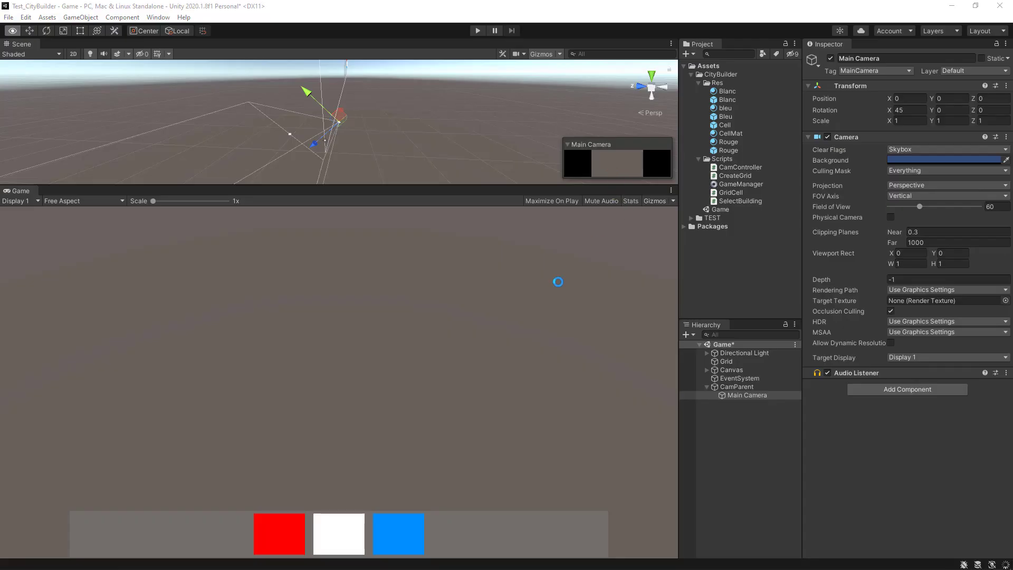
Step: Run the game and place a red and a blue building on the grid
click(473, 31)
click(274, 534)
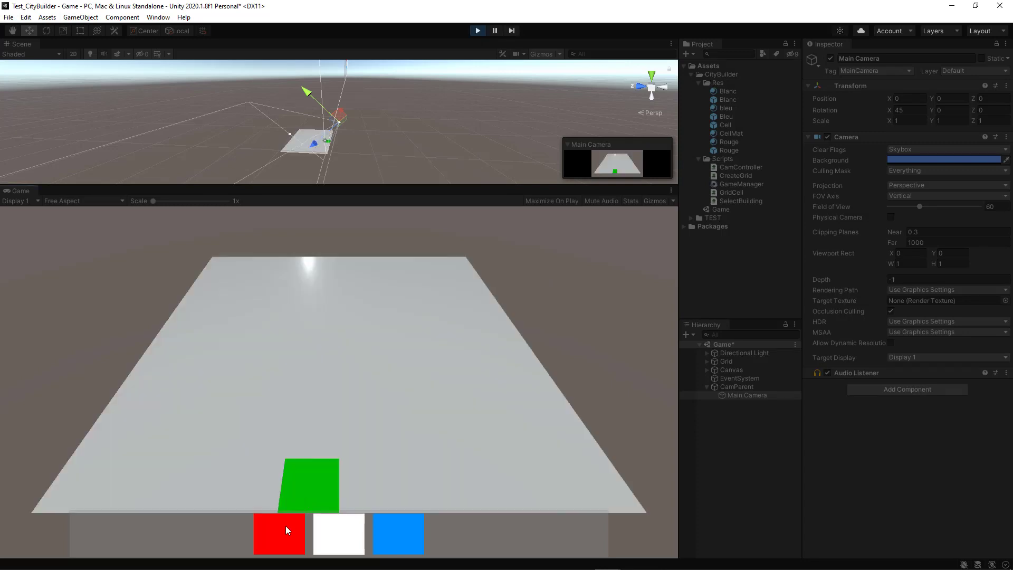
click(266, 351)
click(405, 536)
click(415, 407)
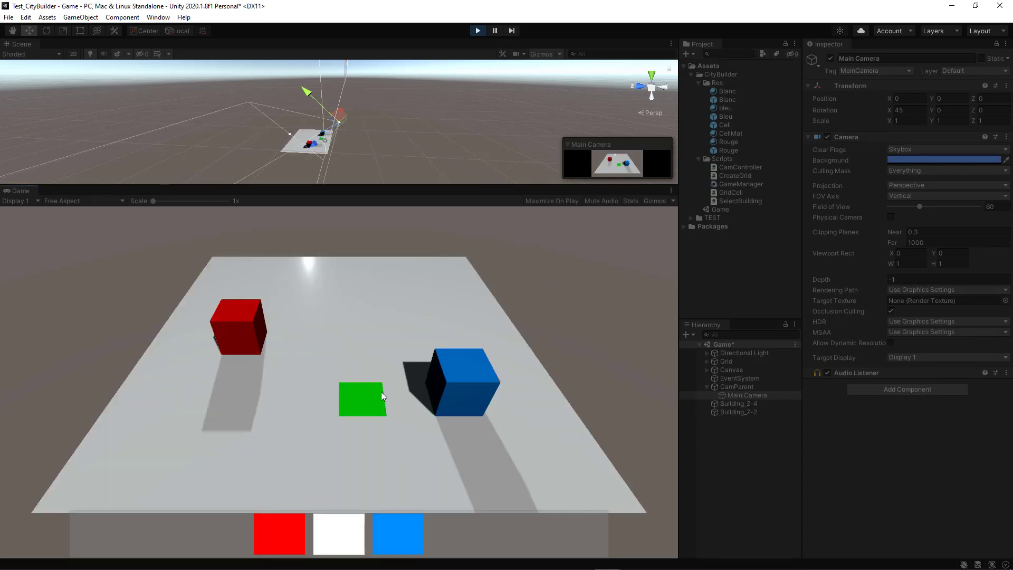
Step: Test zooming in and out with the scroll wheel, placing a white building, then stop the game
scroll(381, 385, down, 2)
scroll(380, 378, up, 3)
scroll(403, 342, down, 3)
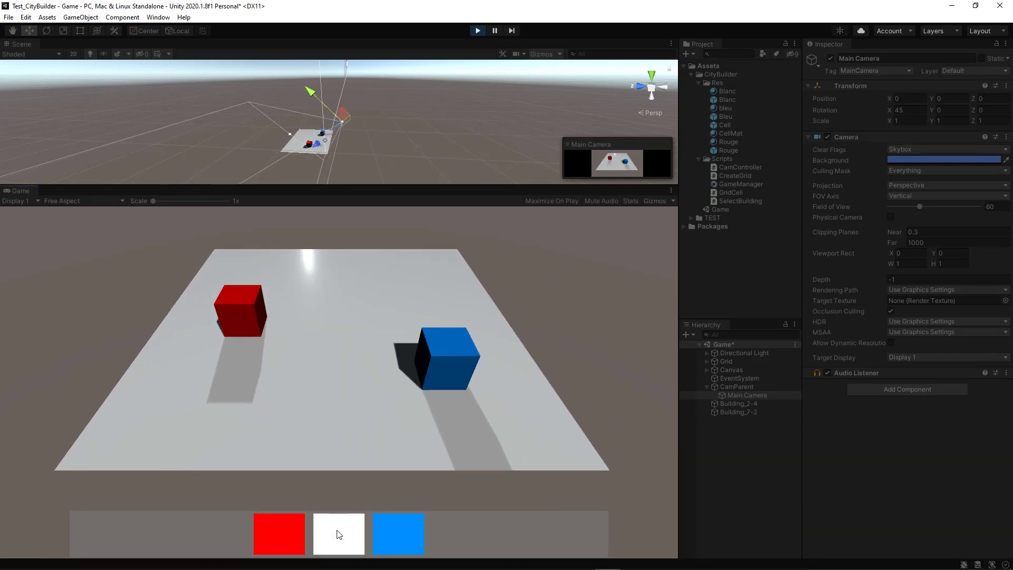
click(338, 534)
click(348, 276)
scroll(334, 410, up, 2)
scroll(353, 425, up, 2)
scroll(356, 425, down, 3)
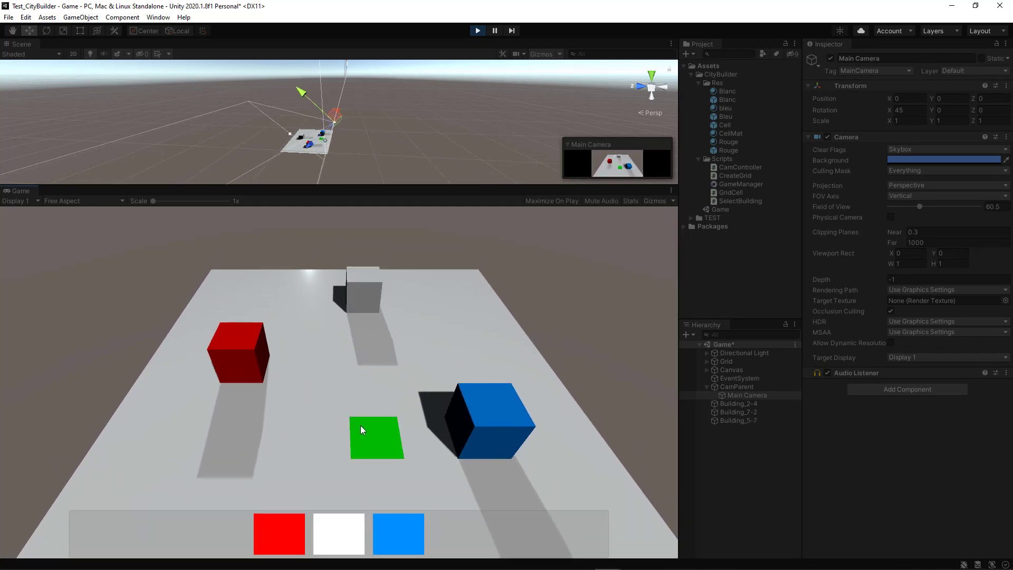
scroll(380, 401, up, 2)
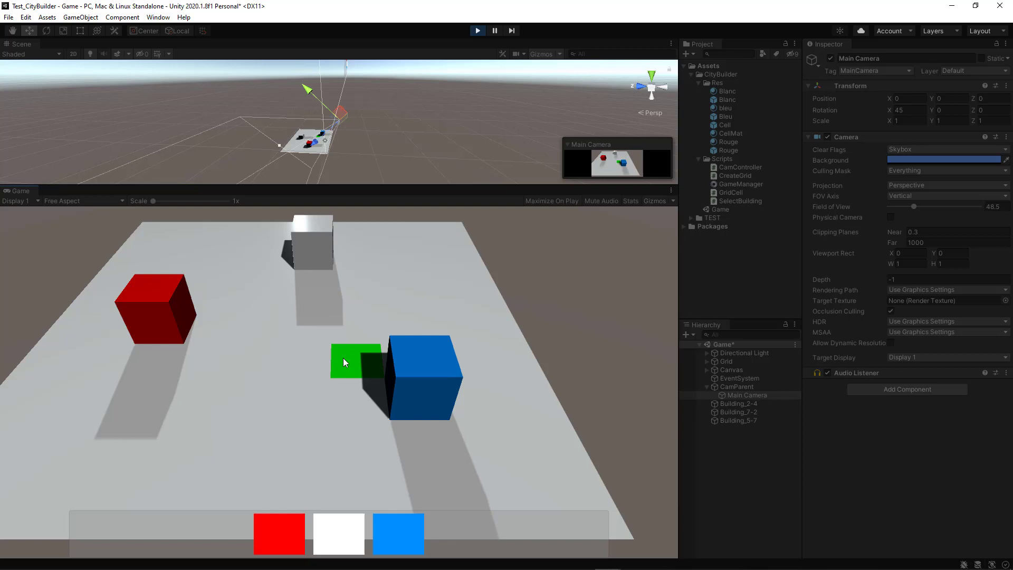
scroll(337, 364, down, 3)
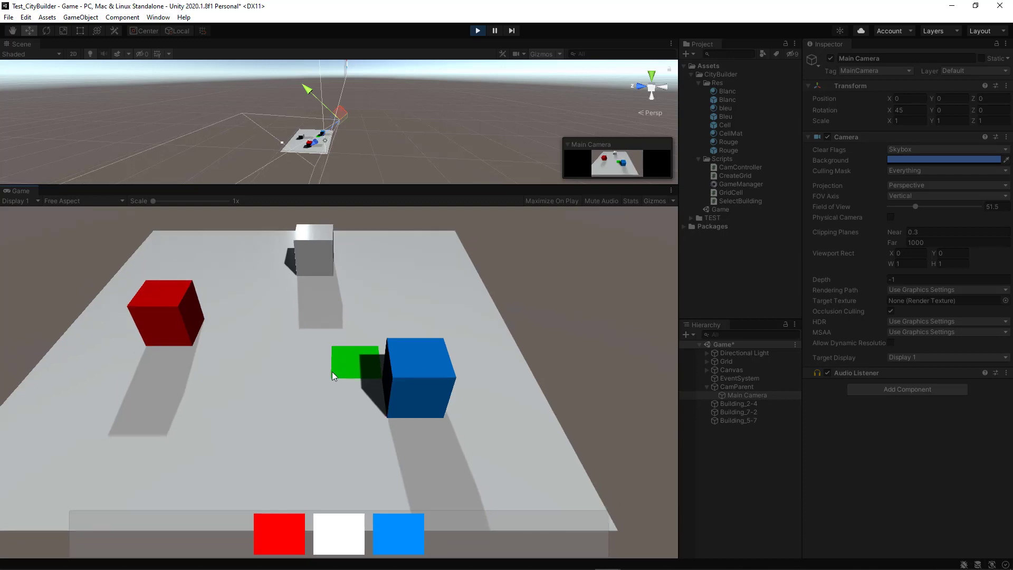
scroll(332, 353, down, 3)
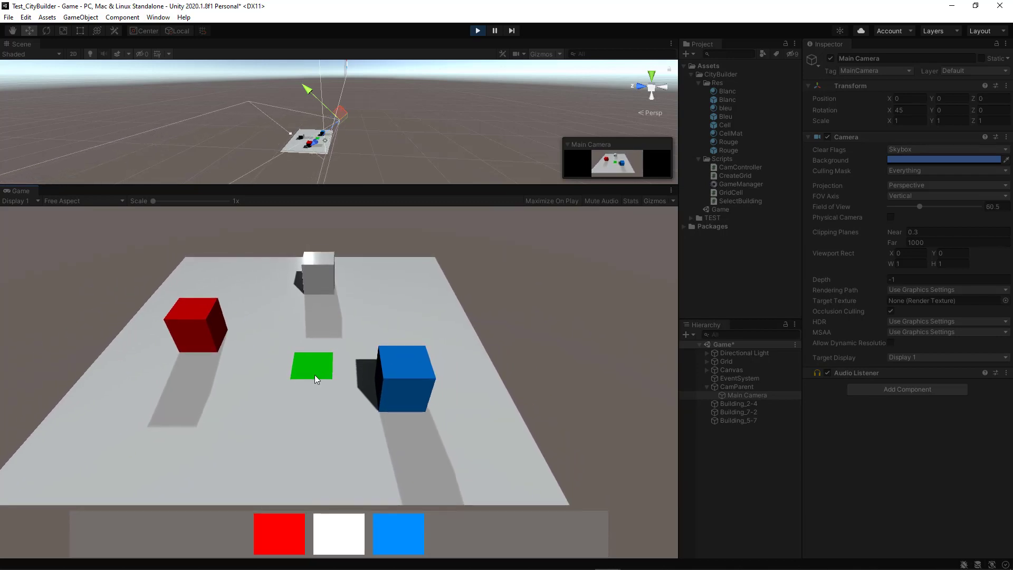
scroll(318, 378, up, 2)
scroll(319, 374, up, 3)
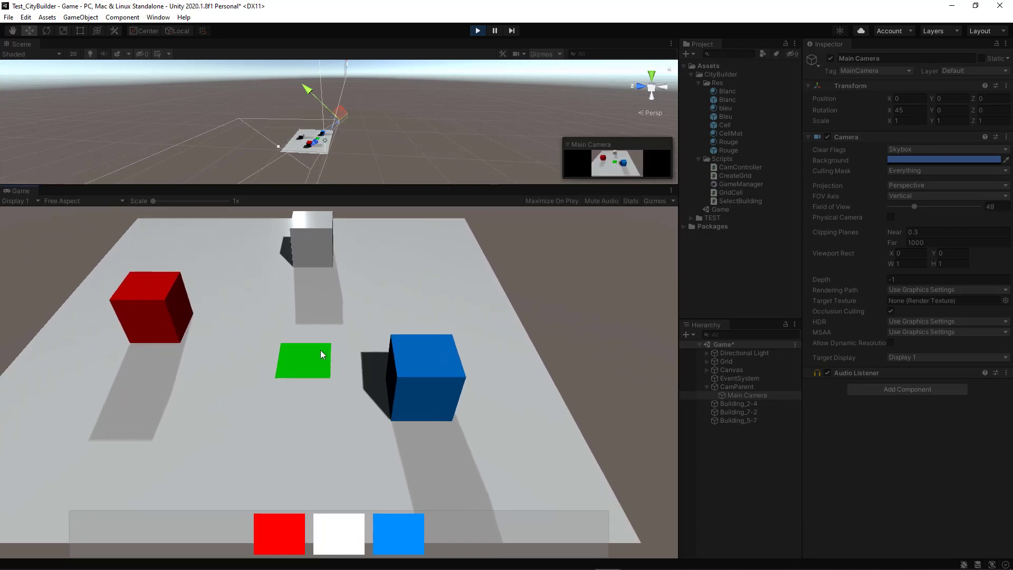
scroll(318, 353, up, 3)
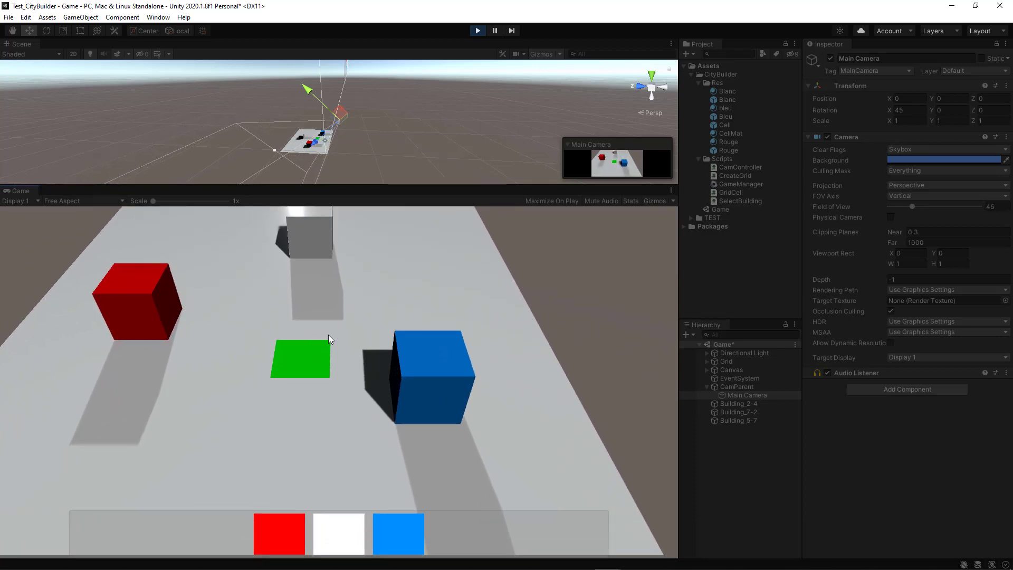
click(472, 31)
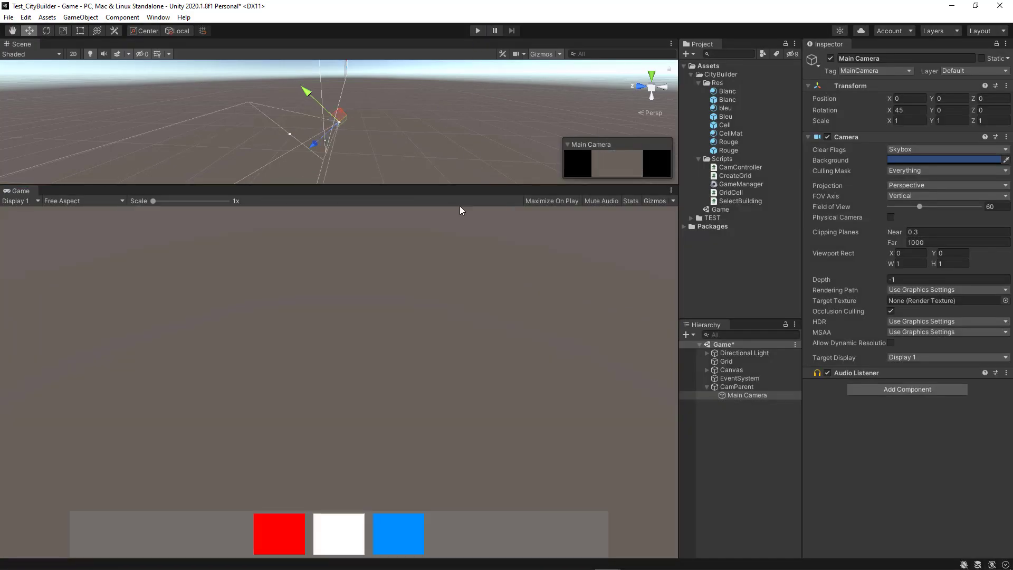
Step: Duplicate the speed declaration as a new scrollSpeed field and save
key(alt+Tab)
scroll(311, 147, up, 4)
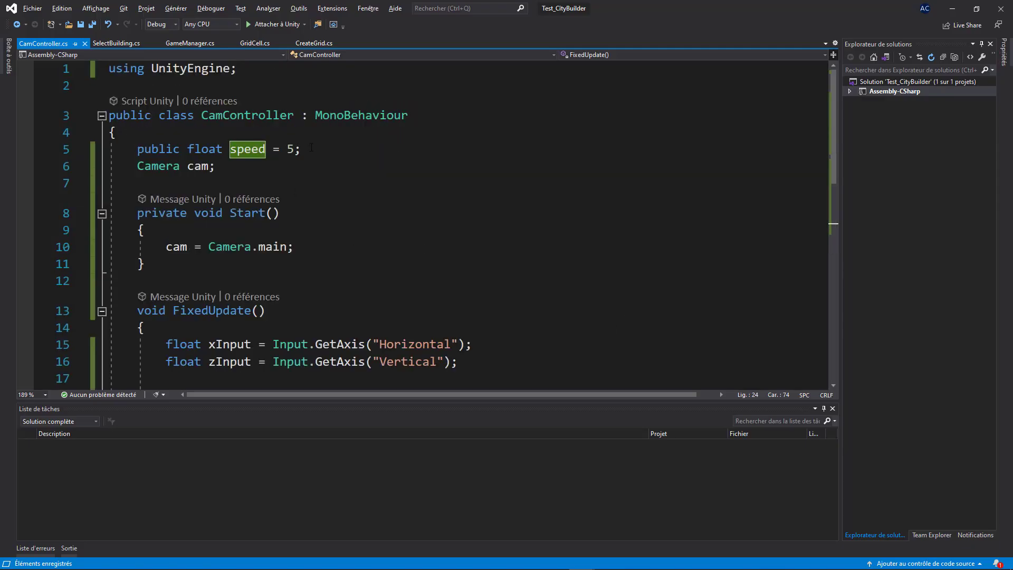
drag(312, 148, 137, 149)
key(ctrl+c)
key(ctrl+v)
key(Return)
key(ctrl+v)
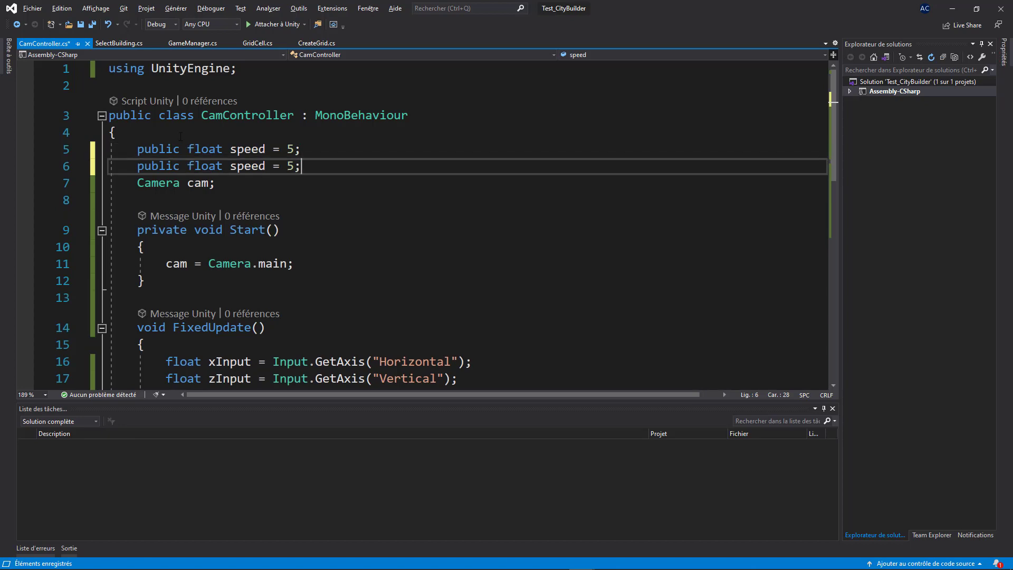
text(c)
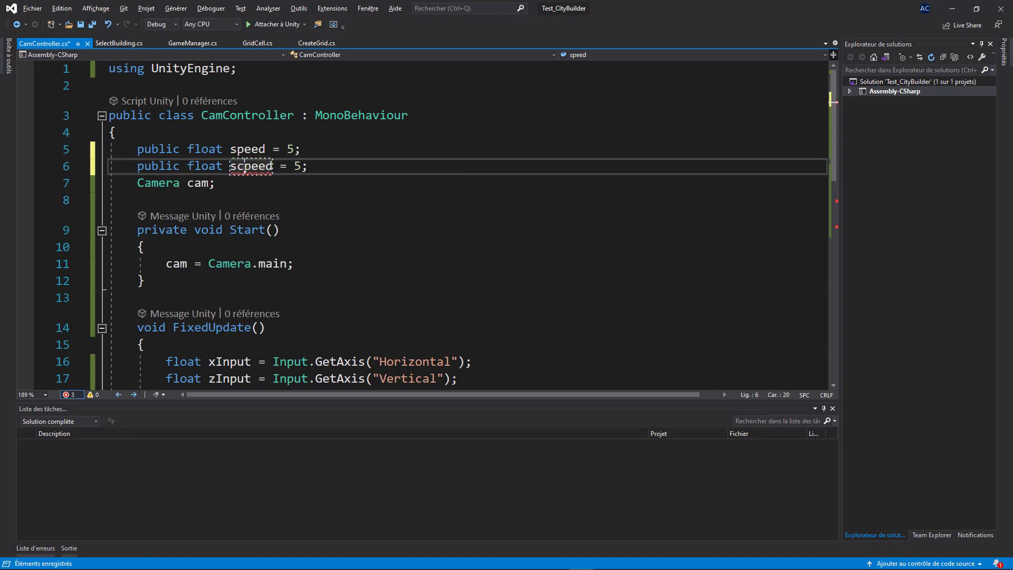
text(rollS)
key(ctrl+s)
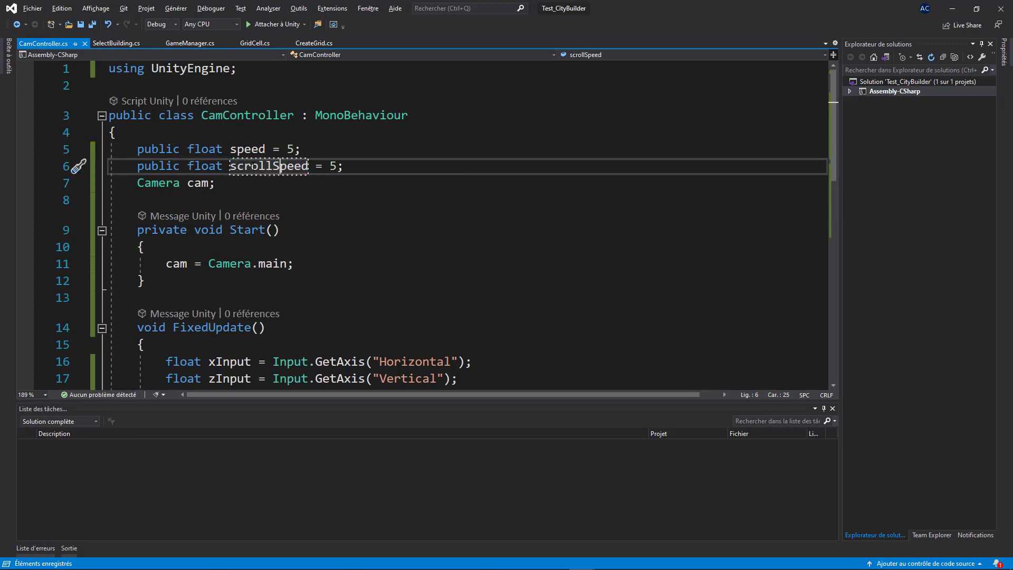
Step: Replace speed with scrollSpeed in the fieldOfView zoom line on line 25
scroll(422, 211, down, 4)
scroll(422, 211, down, 2)
double_click(612, 159)
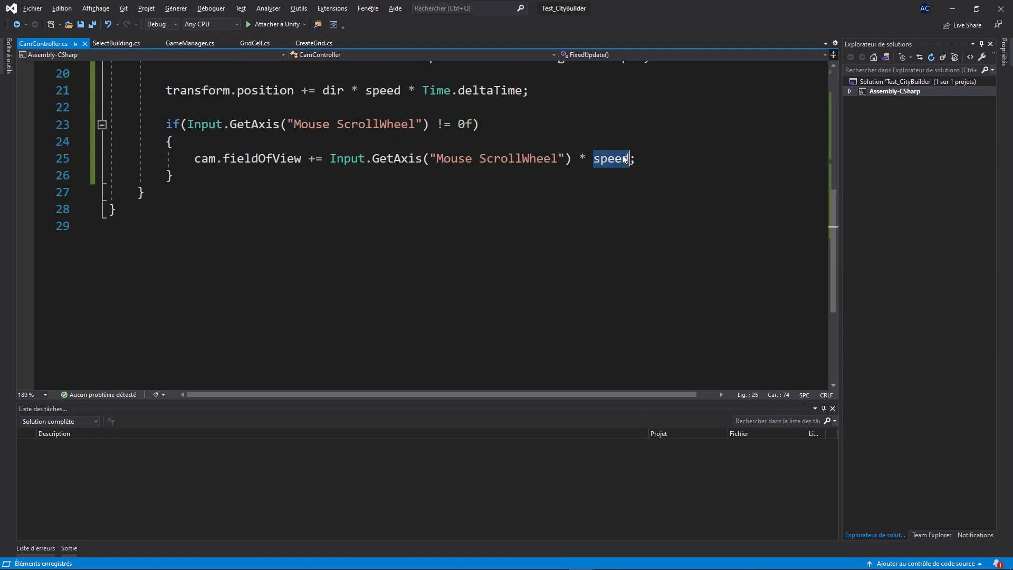
text(scrollSpeed)
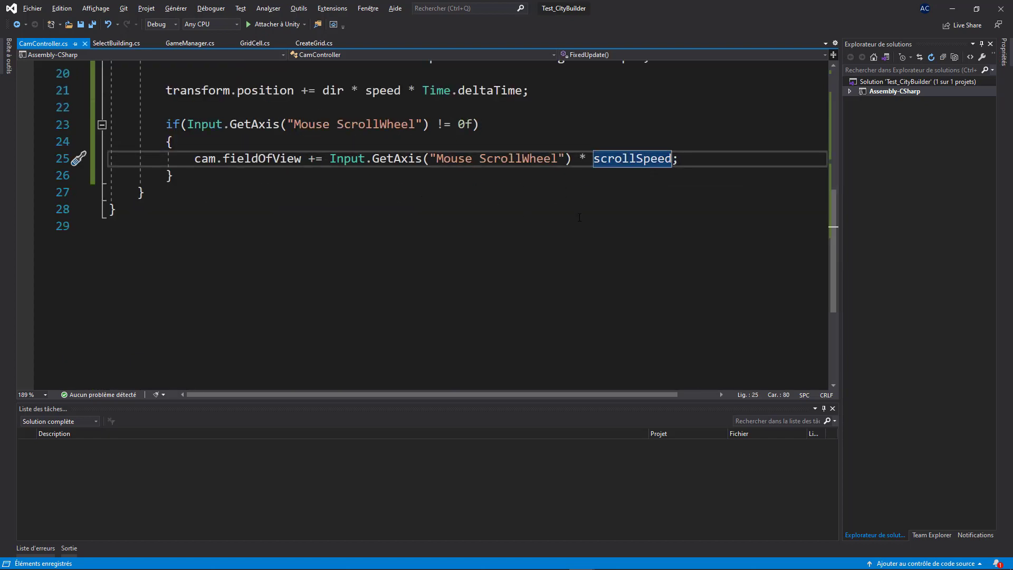
Step: In Unity, enter 30 for Scroll Speed in CamParent's Cam Controller
key(alt+Tab)
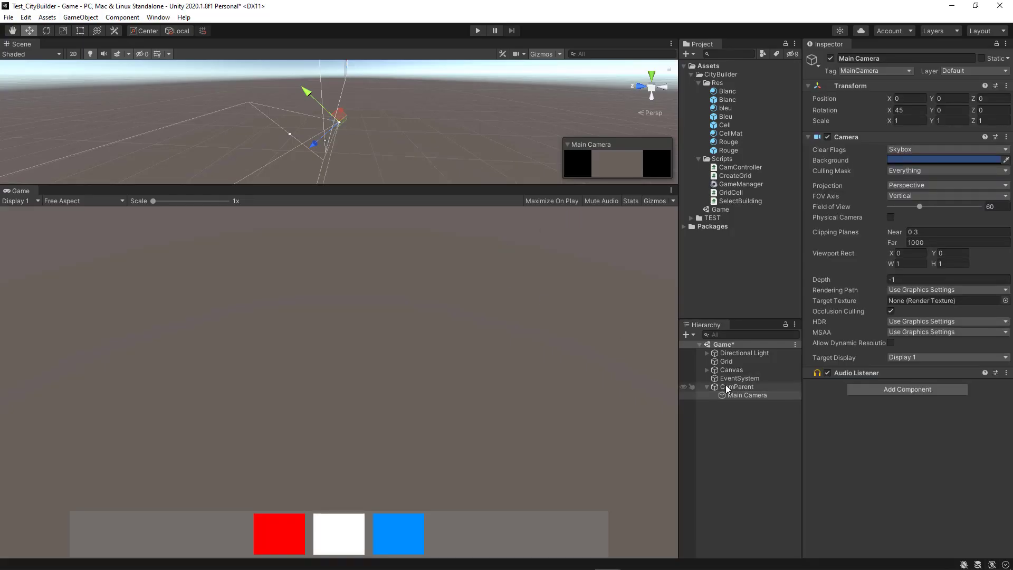
click(726, 387)
click(916, 171)
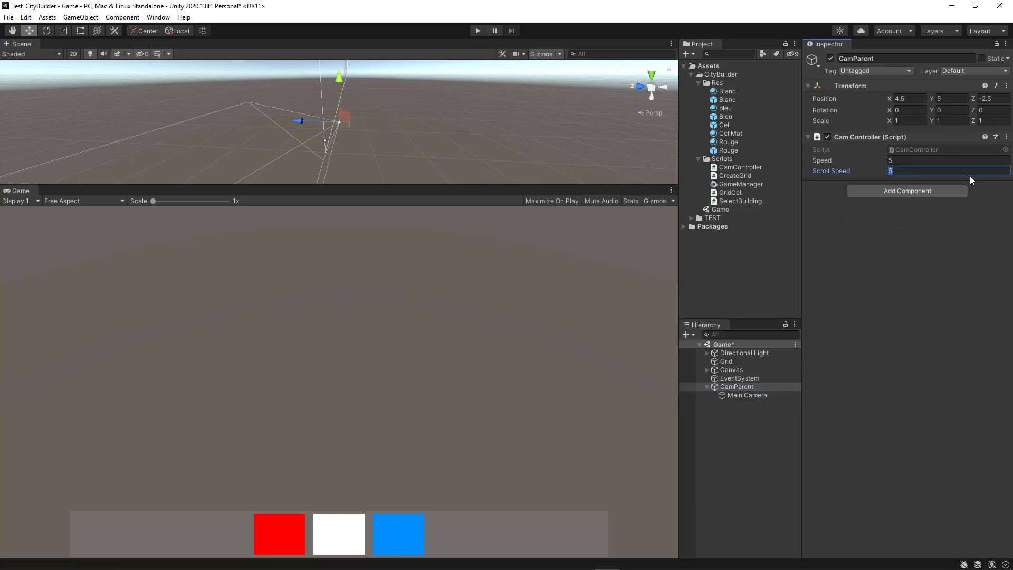
text(30)
Step: Start the game and place a red building on the grid
click(481, 31)
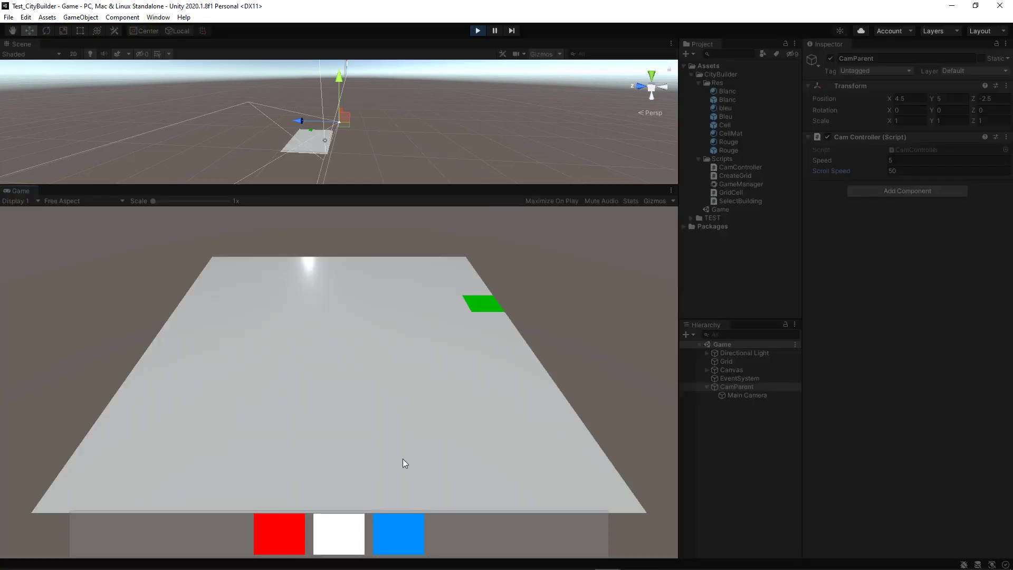
click(279, 534)
click(315, 400)
Step: Zoom out and back in repeatedly with the scroll wheel, then stop the game
scroll(351, 401, up, 3)
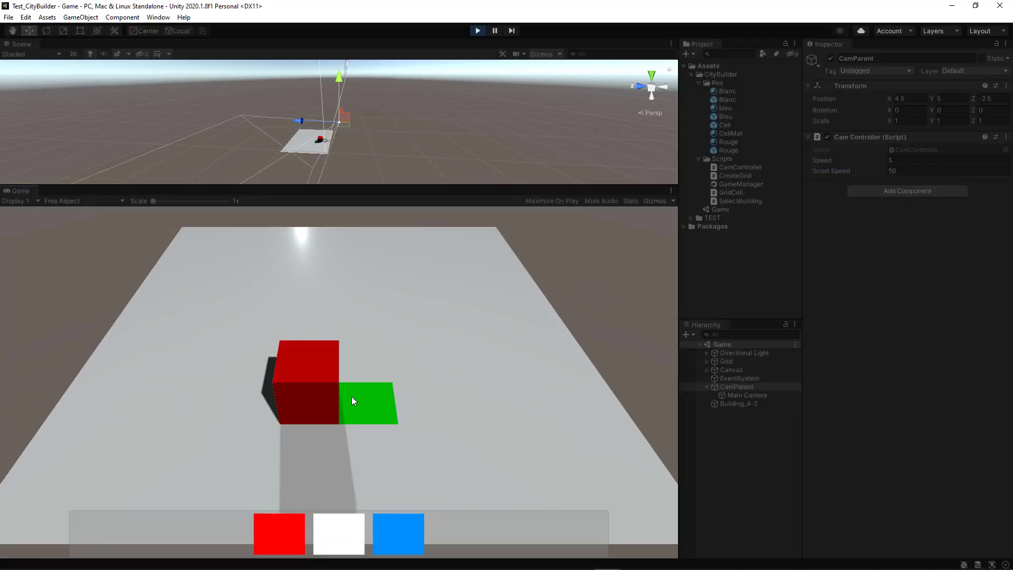
scroll(347, 402, down, 1)
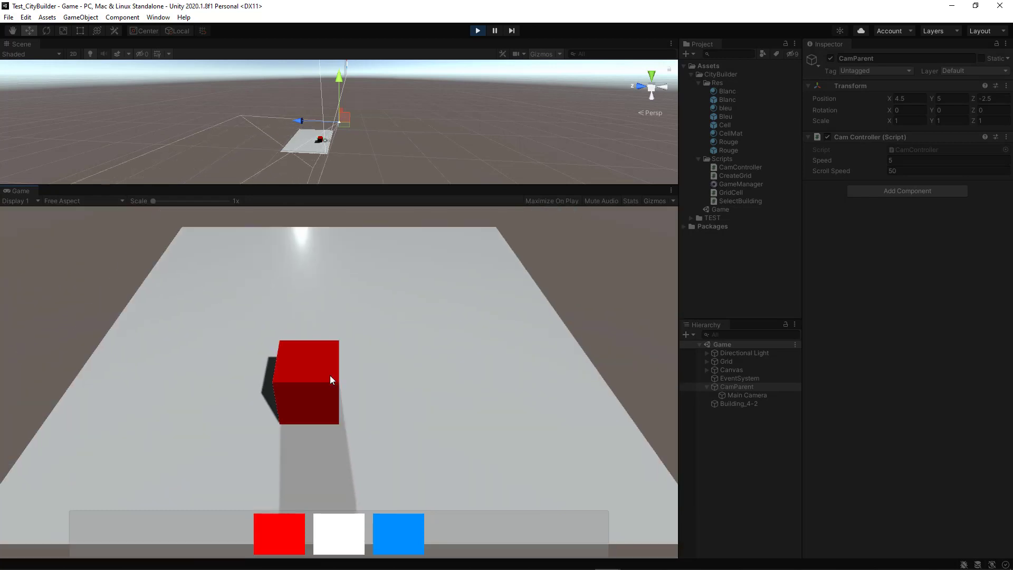
scroll(331, 378, down, 2)
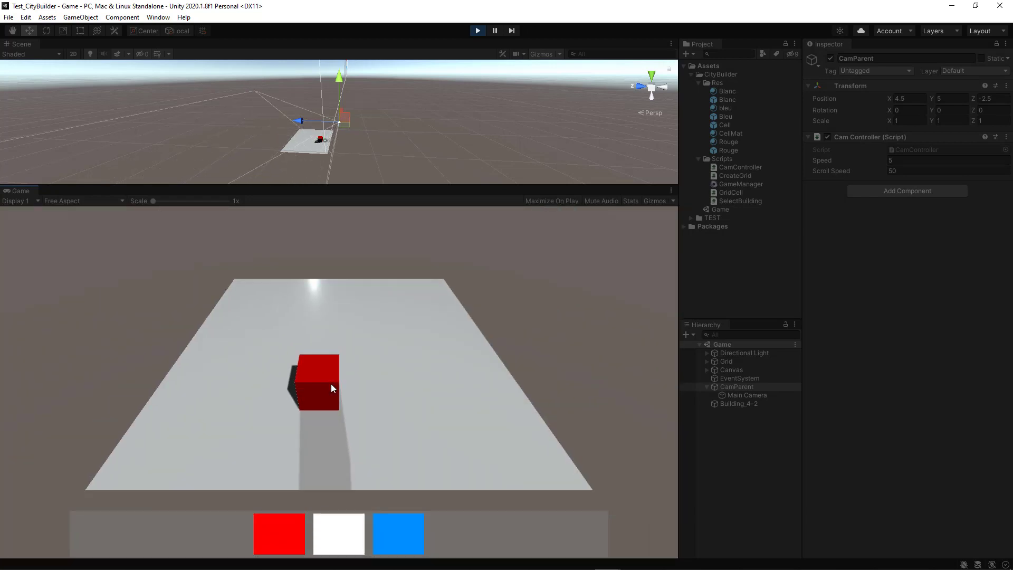
scroll(334, 375, down, 2)
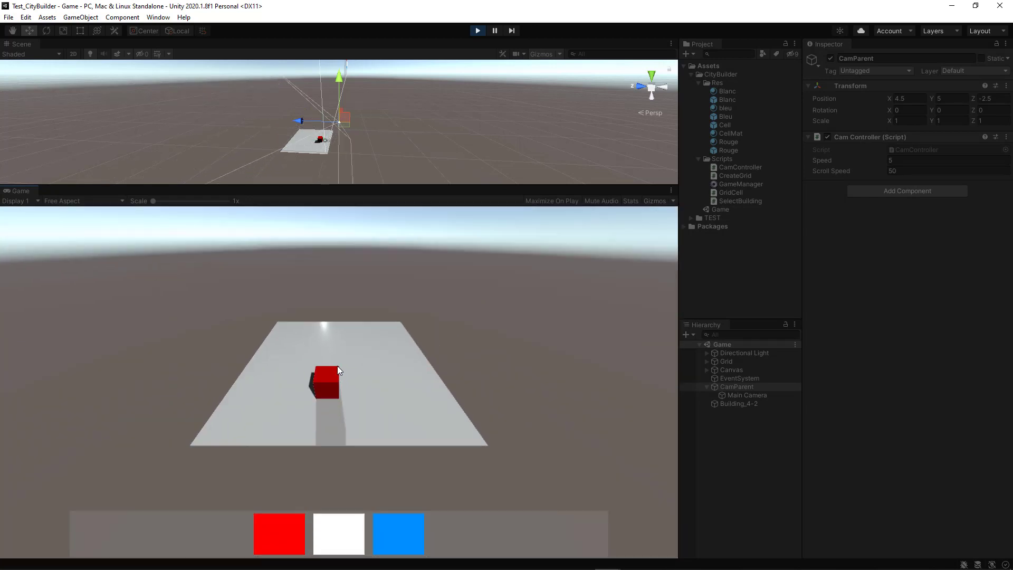
scroll(343, 379, down, 2)
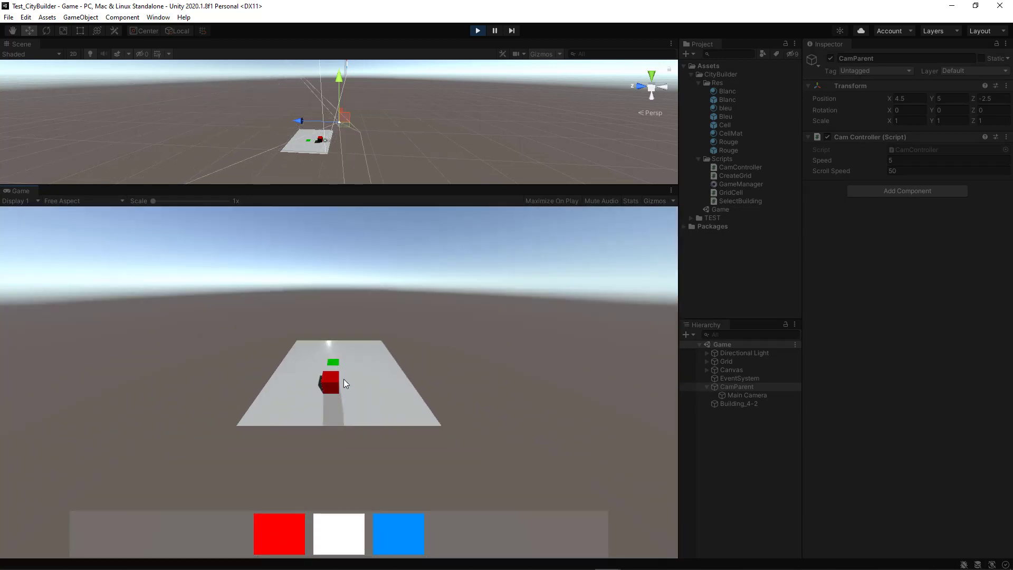
scroll(341, 382, down, 2)
scroll(340, 386, down, 1)
scroll(340, 386, up, 1)
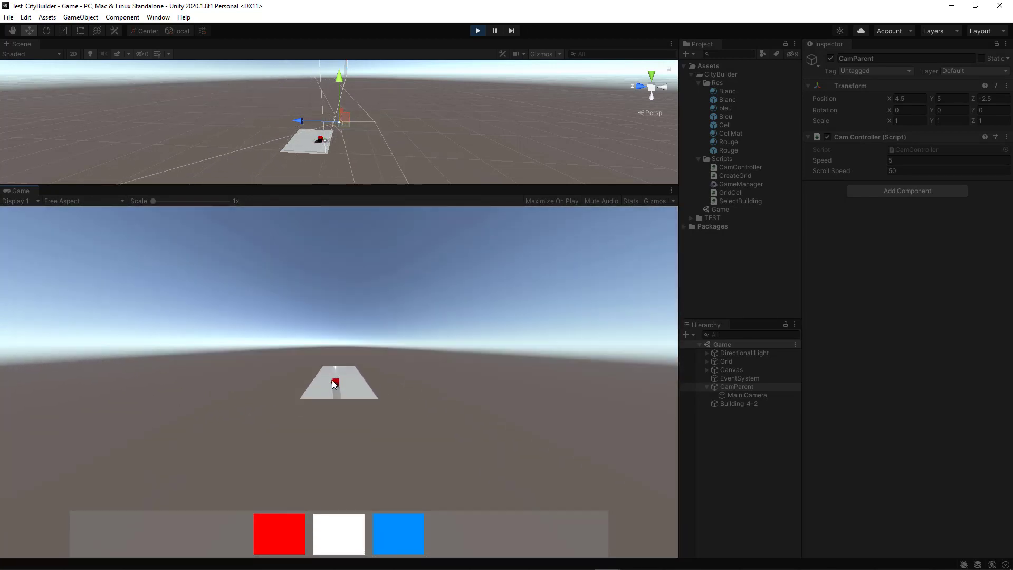
scroll(332, 380, up, 2)
scroll(328, 373, up, 2)
scroll(318, 384, up, 1)
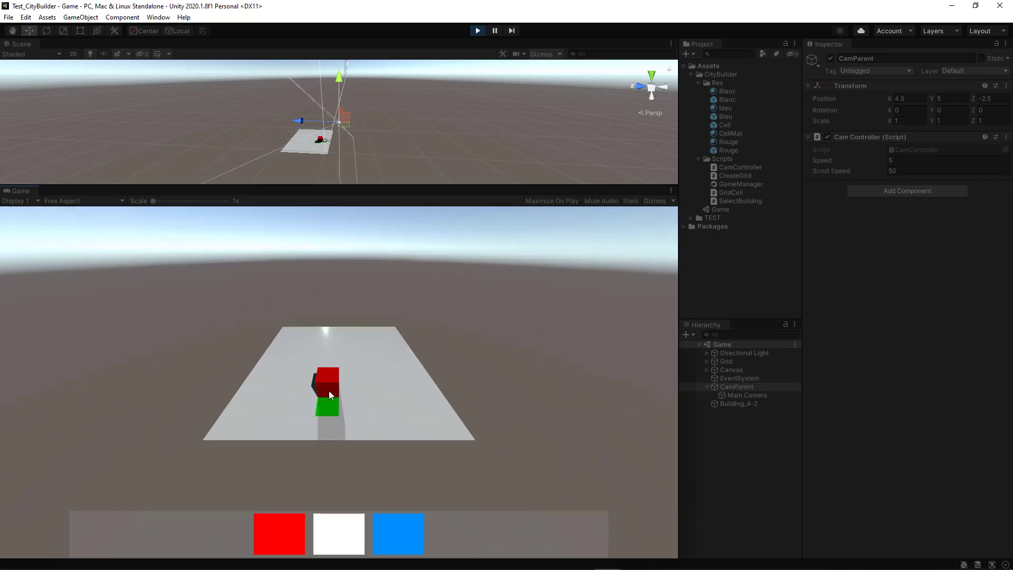
scroll(326, 400, up, 1)
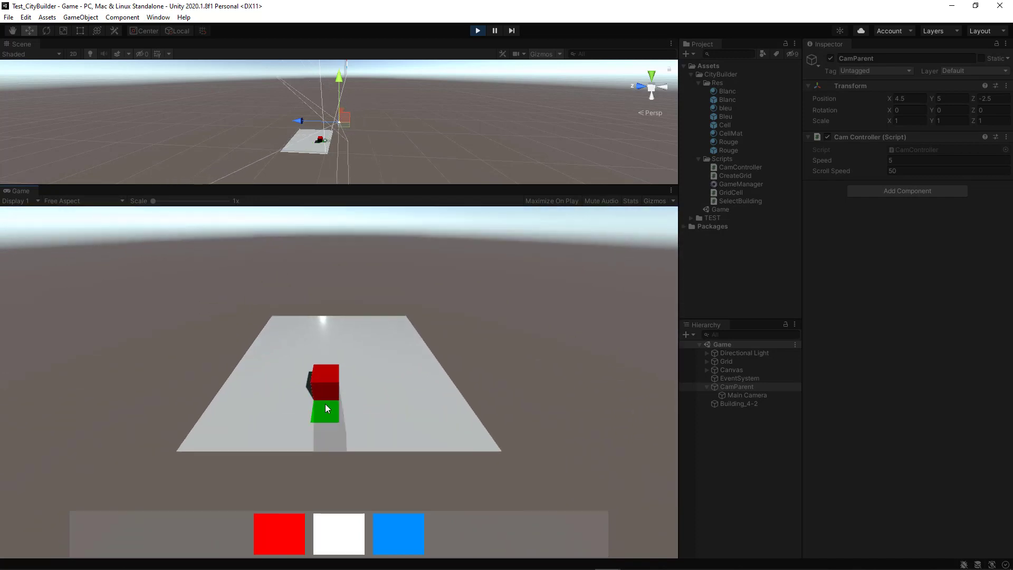
scroll(327, 390, up, 2)
scroll(313, 380, up, 2)
scroll(327, 369, up, 1)
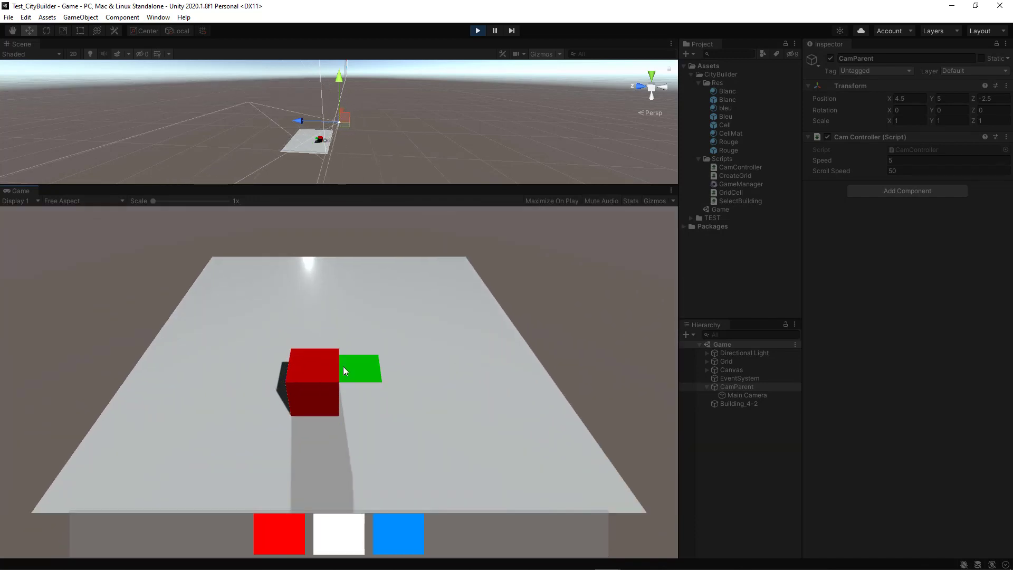
scroll(343, 366, up, 1)
scroll(346, 368, up, 1)
scroll(370, 391, up, 1)
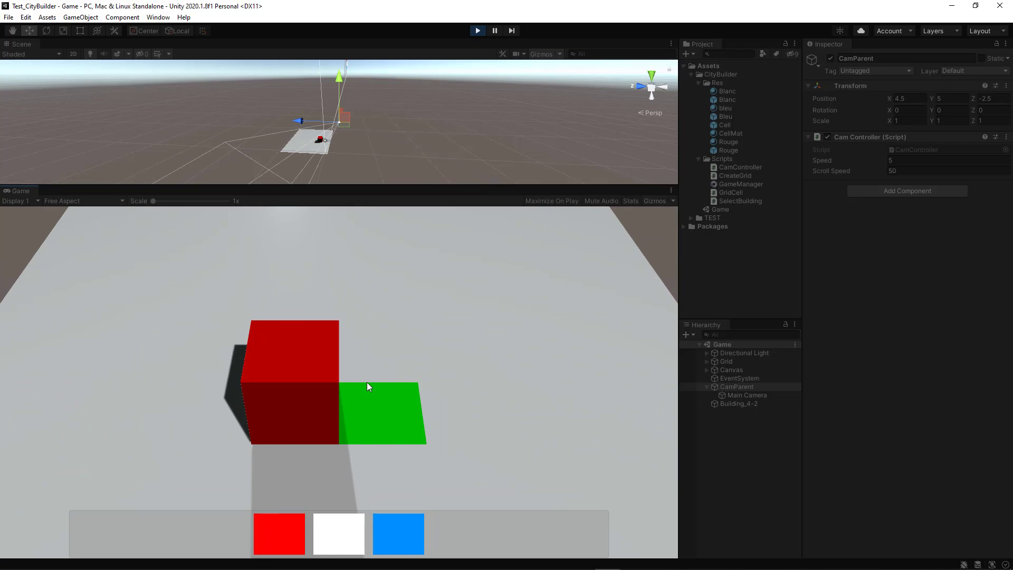
scroll(368, 388, up, 1)
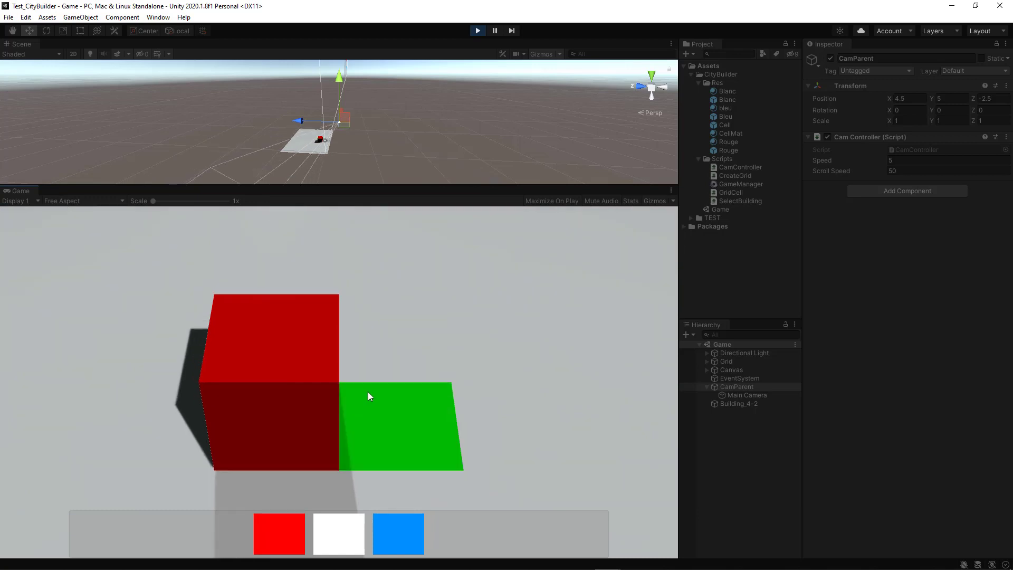
scroll(372, 384, up, 1)
scroll(372, 384, up, 2)
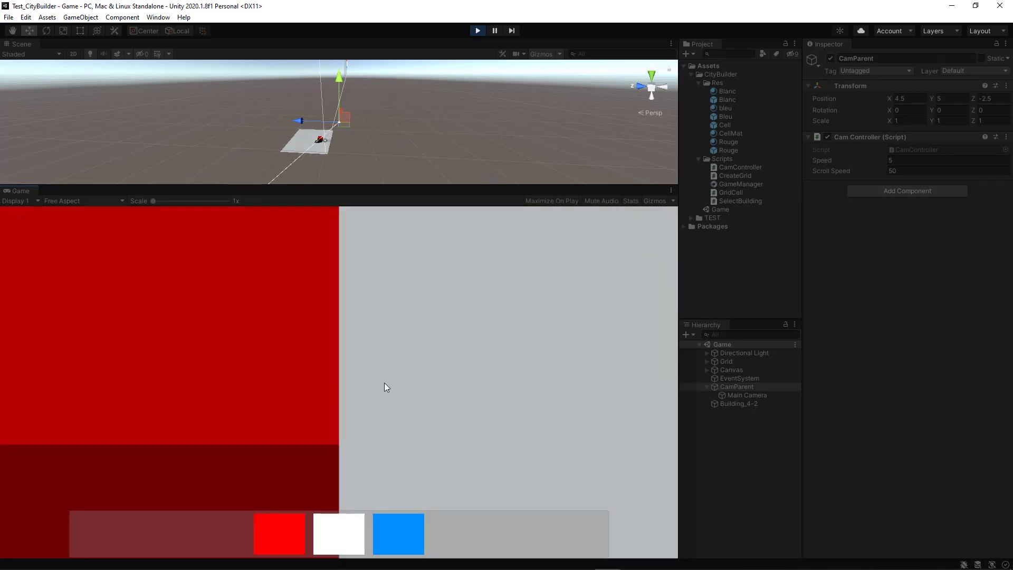
click(478, 31)
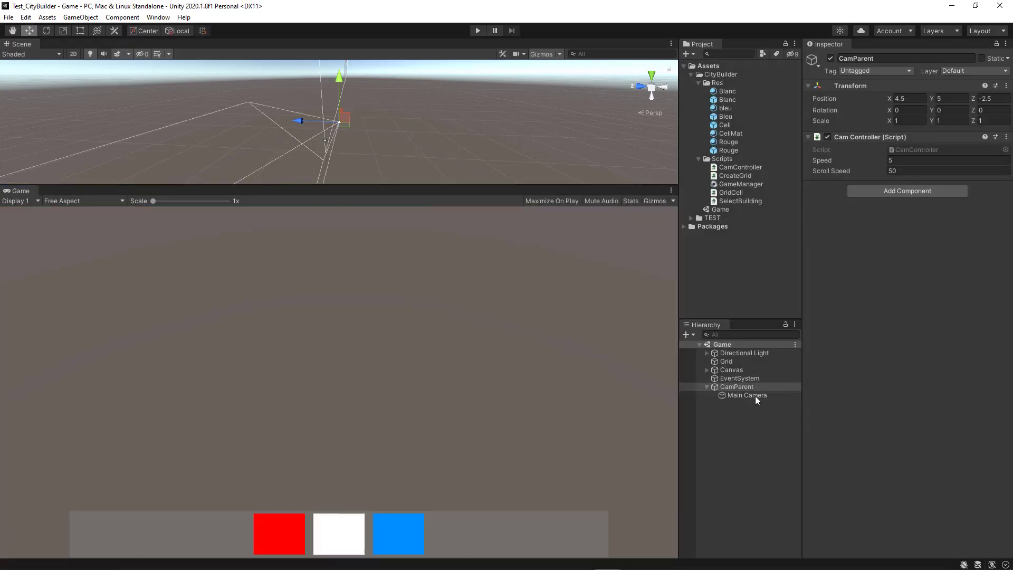
Step: Add a Blanc cube to the scene and position it near X 4, Z 4.5
click(755, 397)
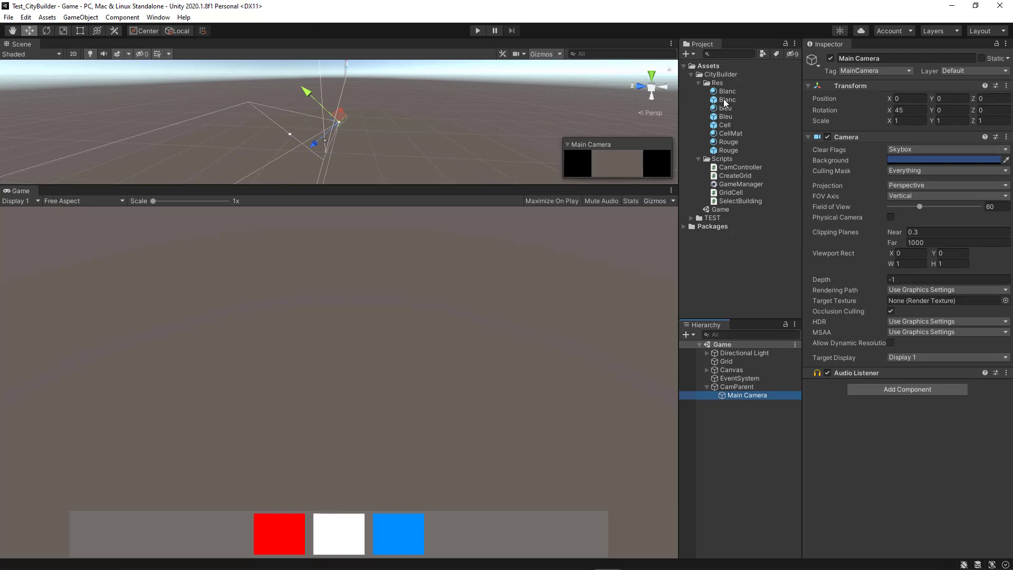
drag(725, 102, 730, 435)
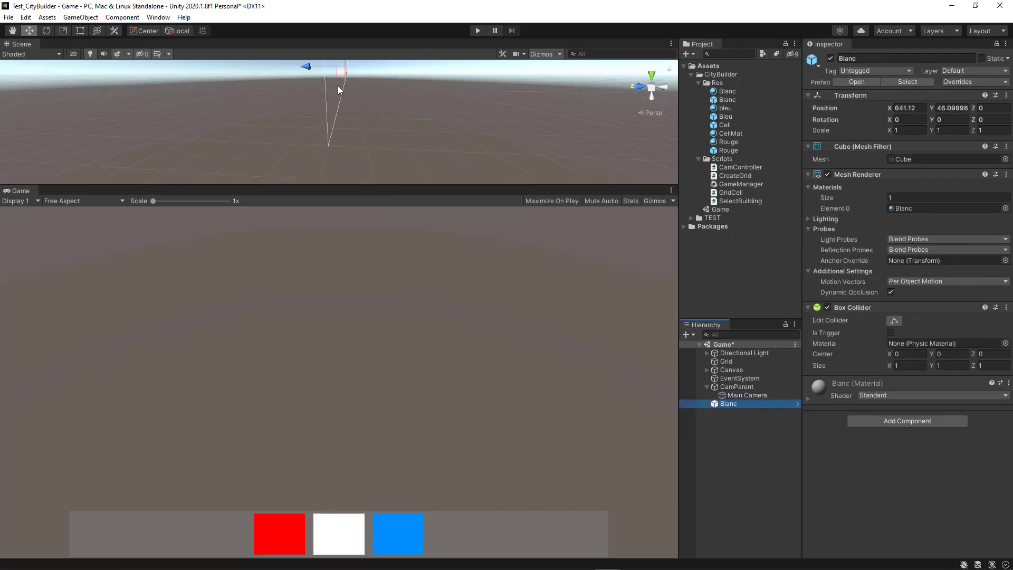
drag(342, 74, 339, 148)
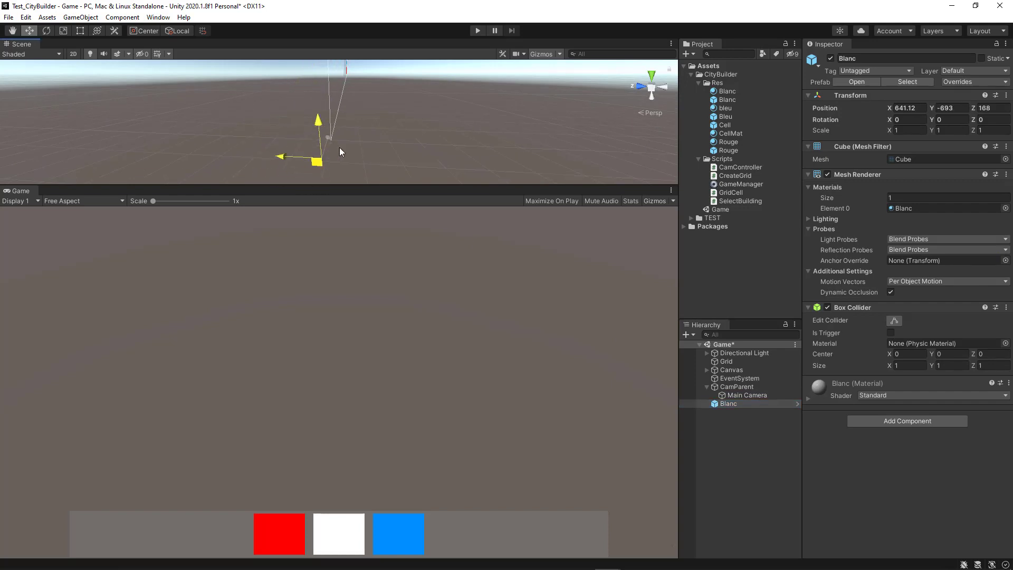
click(651, 78)
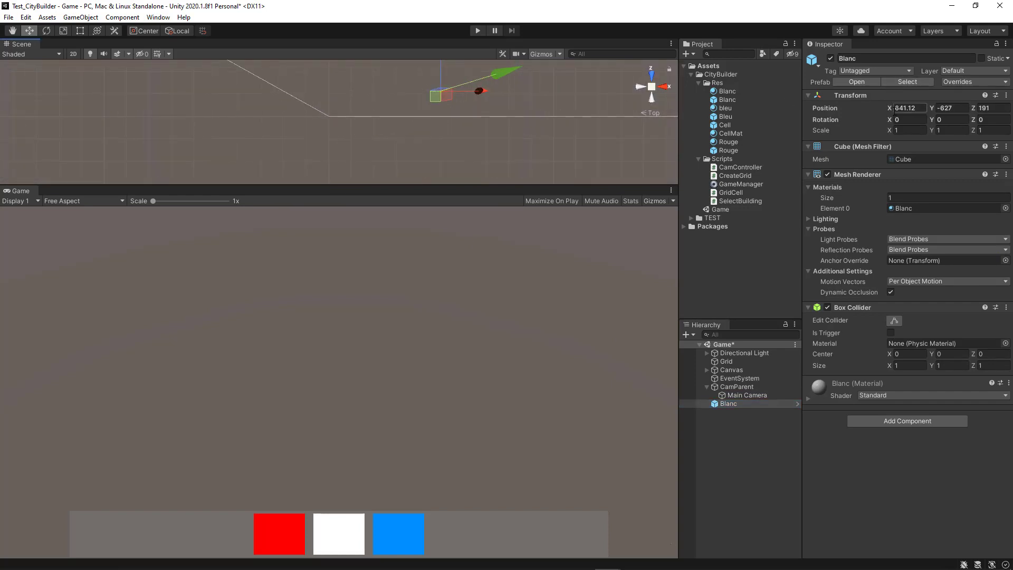
click(910, 108)
text(0)
key(Tab)
text(0)
key(Tab)
text(0)
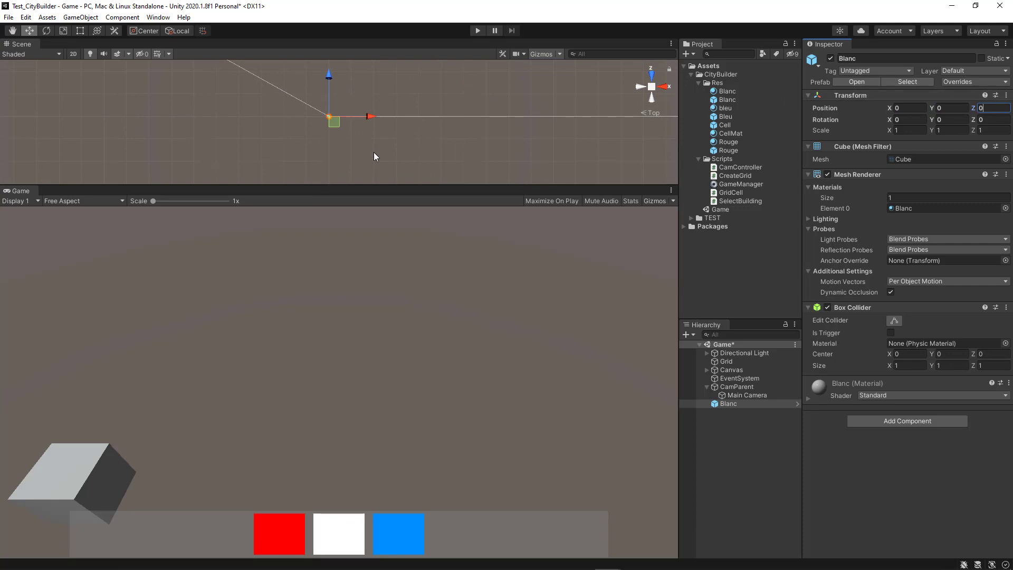
drag(334, 122, 344, 112)
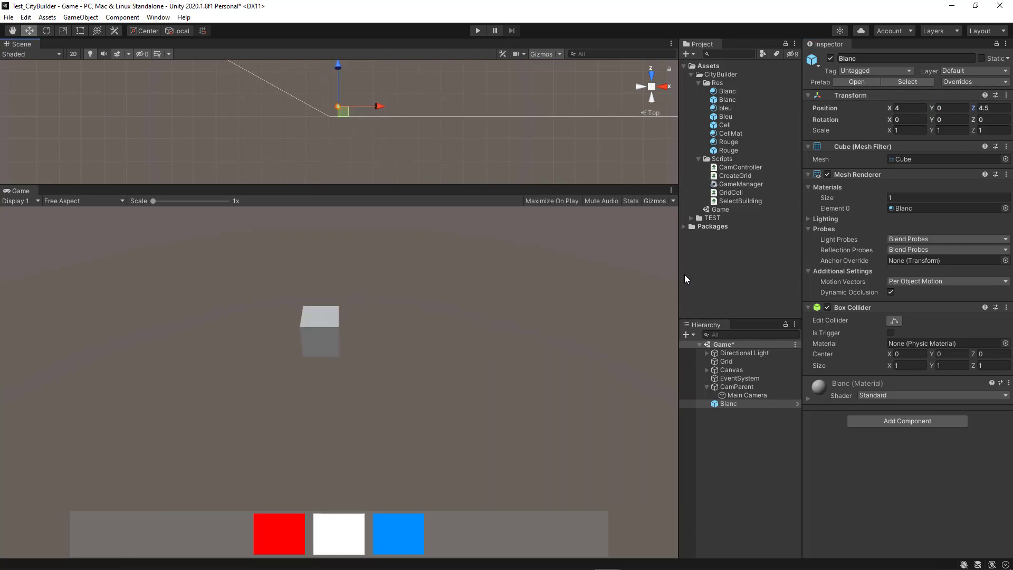
Step: Set the Main Camera's field of view back to 60 and delete the Blanc cube
click(734, 396)
mouse_move(919, 207)
mouse_down()
mouse_move(908, 207)
mouse_move(937, 208)
mouse_up()
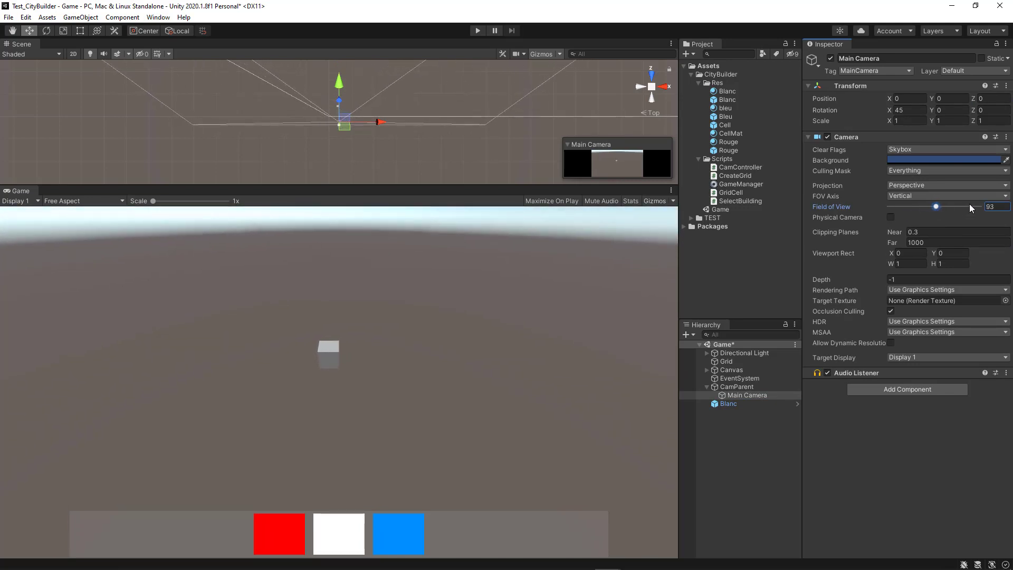
text(60)
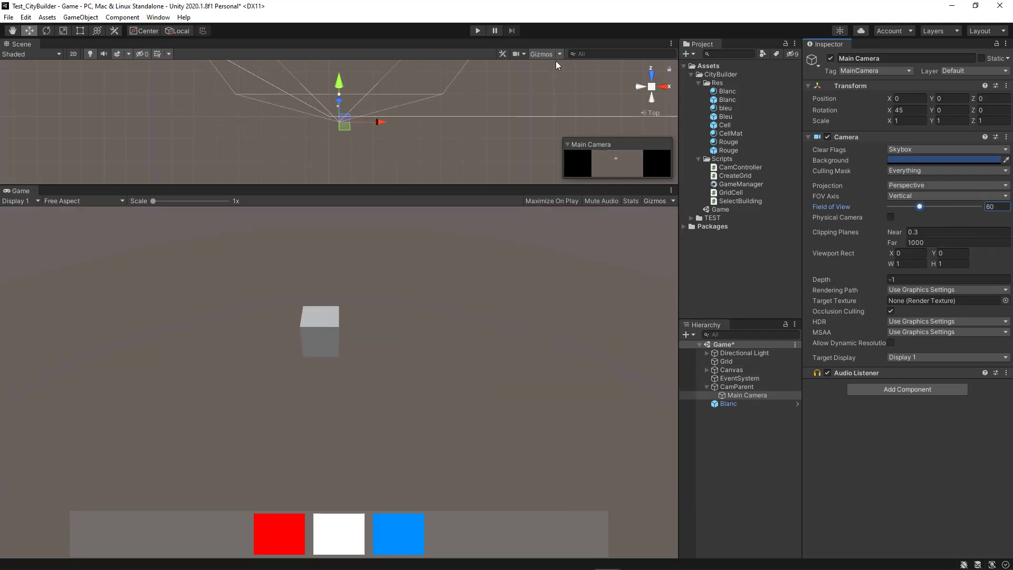
click(732, 403)
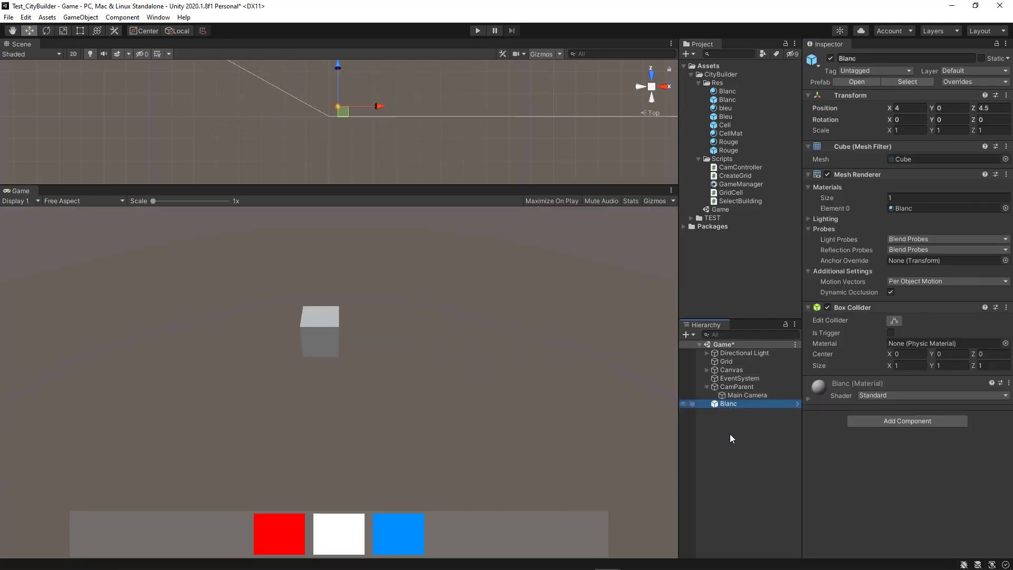
key(Delete)
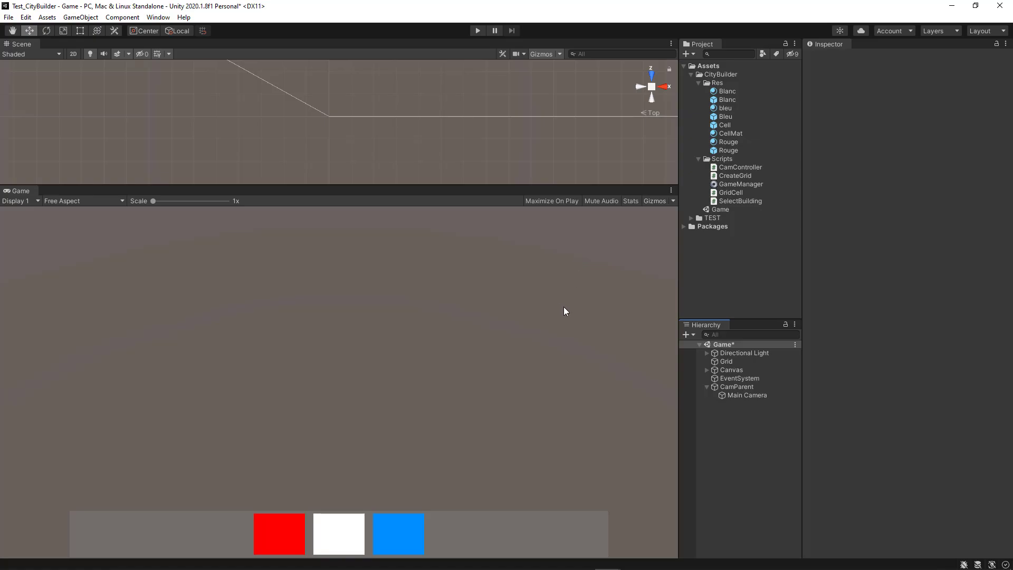
key(alt+Tab)
Step: Below the fieldOfView line, add a check that sets cam.fieldOfView to 30 when it drops below 30
click(701, 157)
key(Return)
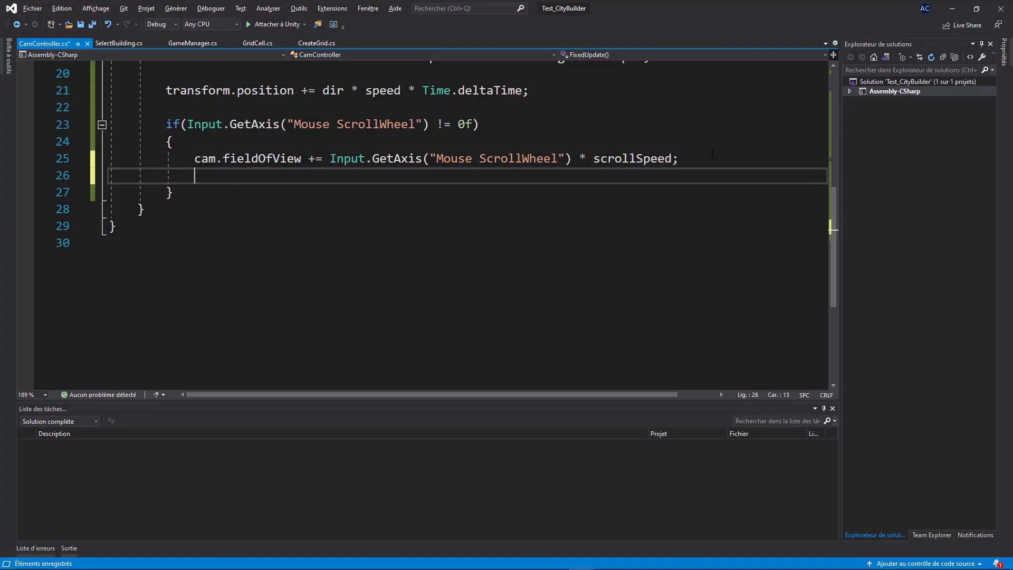
text(if()
drag(301, 158, 195, 159)
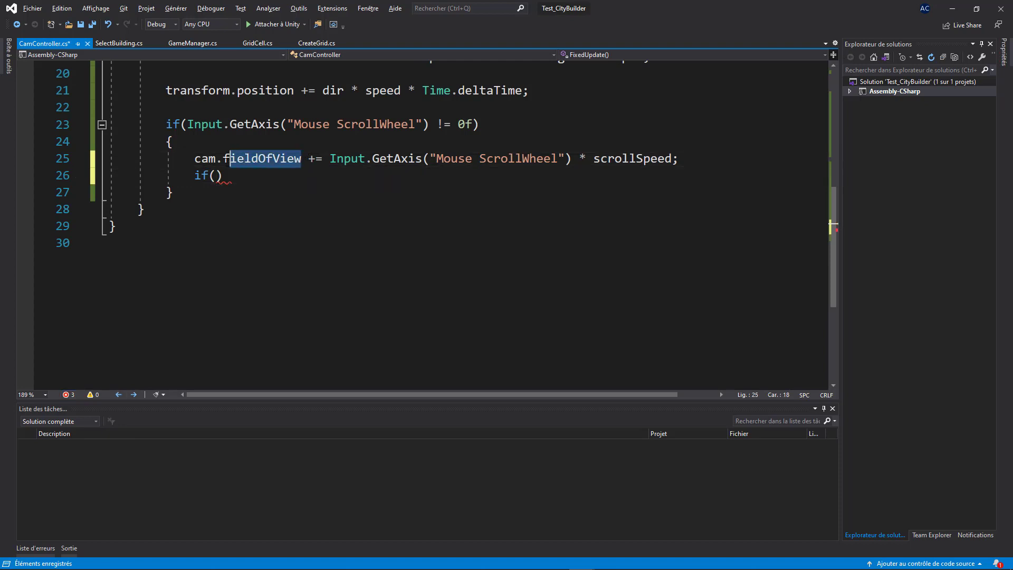
key(ctrl+c)
click(217, 176)
key(ctrl+v)
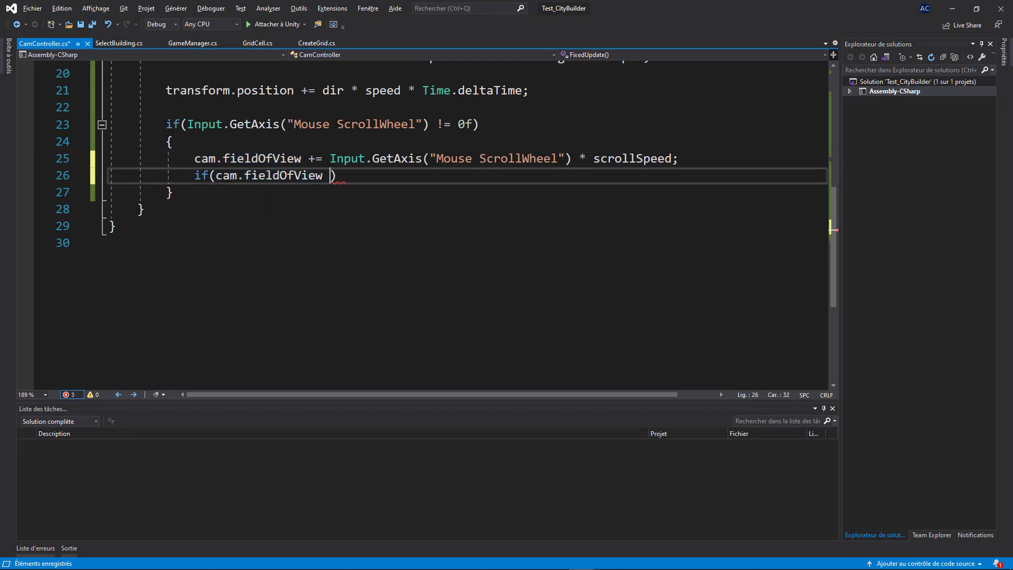
text(< 30)
key(Return)
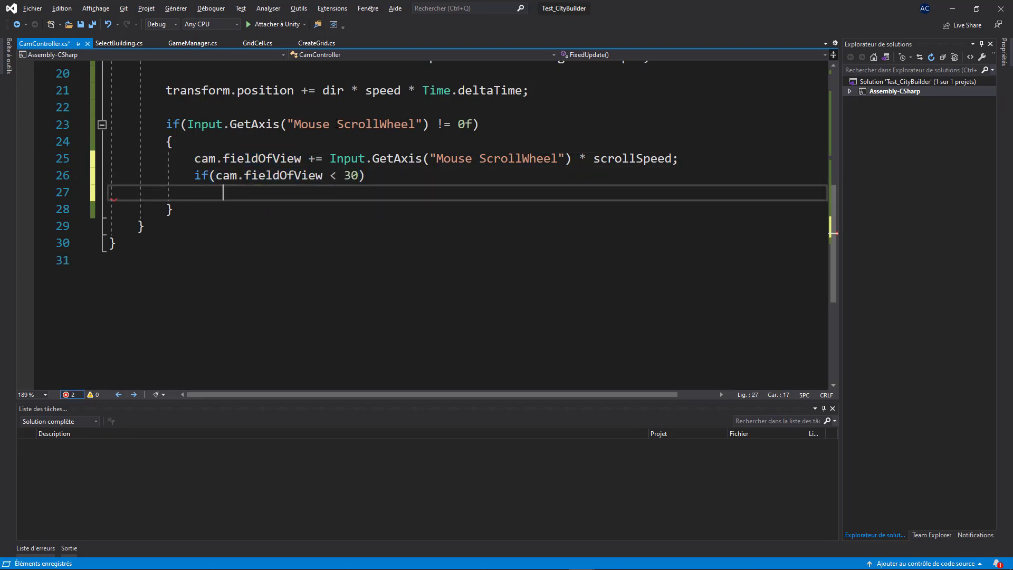
key(ctrl+v)
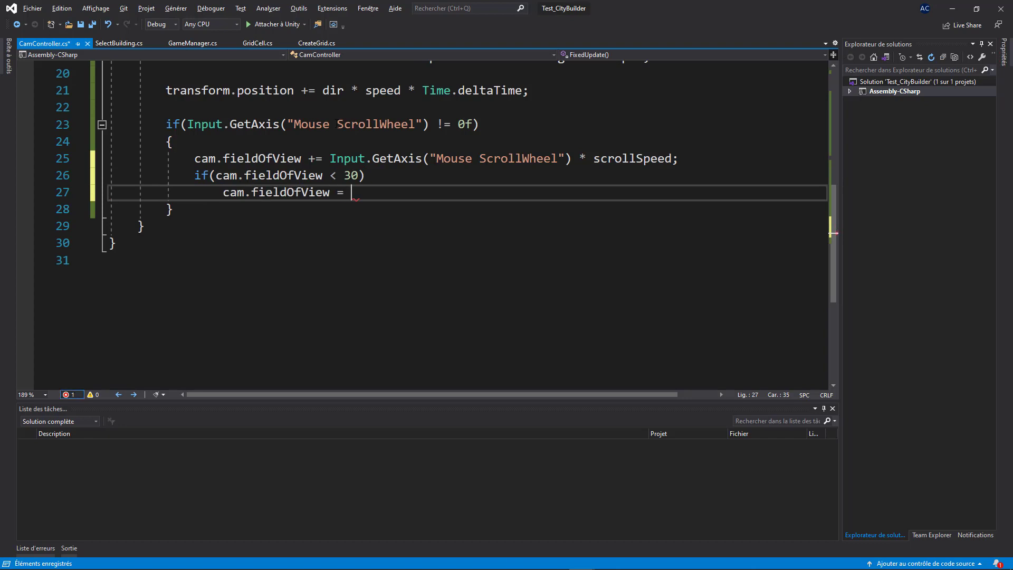
text(30;)
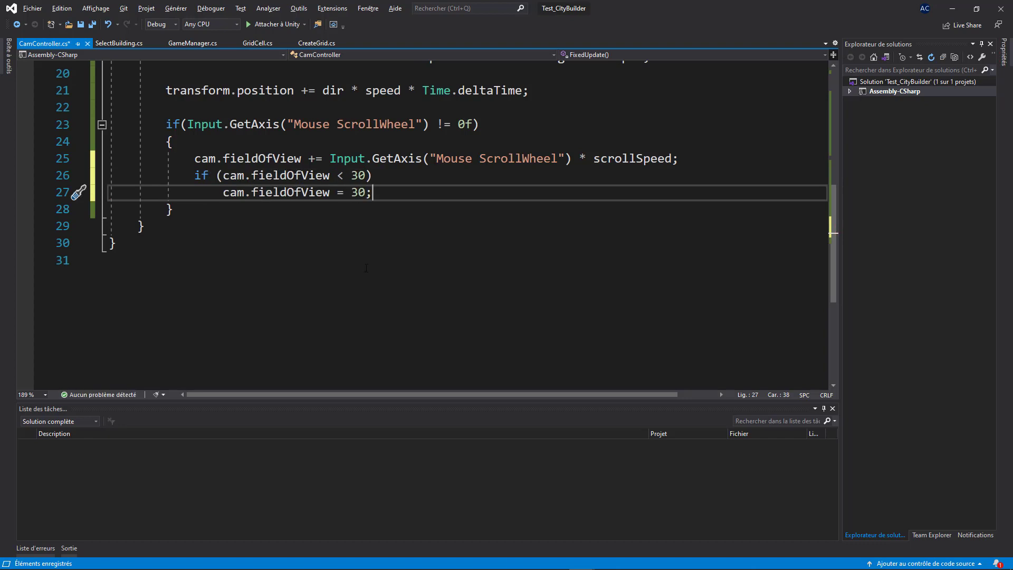
Step: Add a matching check capping cam.fieldOfView at 90 when above 90, and save CamController.cs
drag(371, 193, 199, 179)
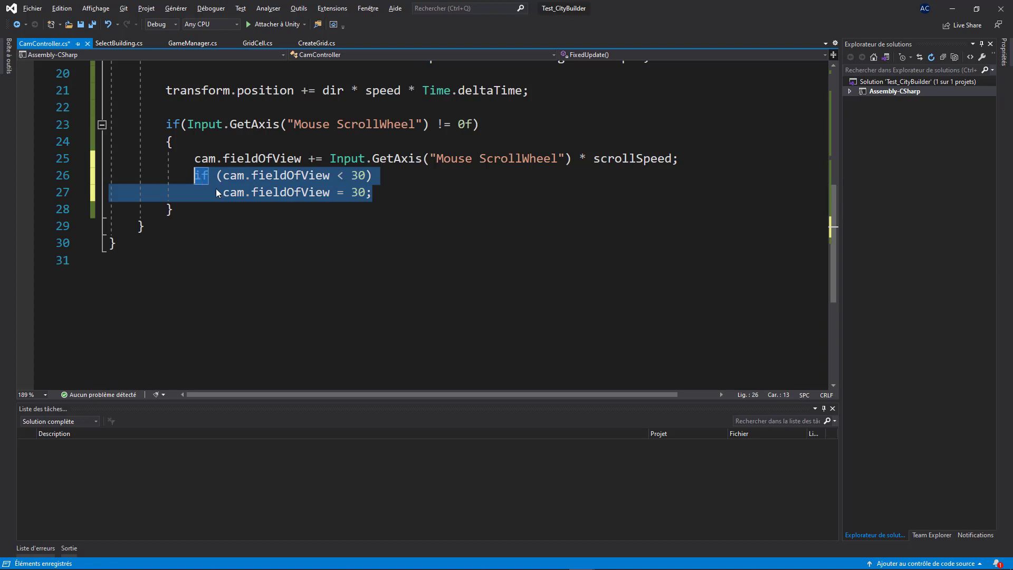
key(ctrl+c)
key(Right)
key(Return)
key(ctrl+v)
key(Up)
key(Left)
key(Left)
key(Left)
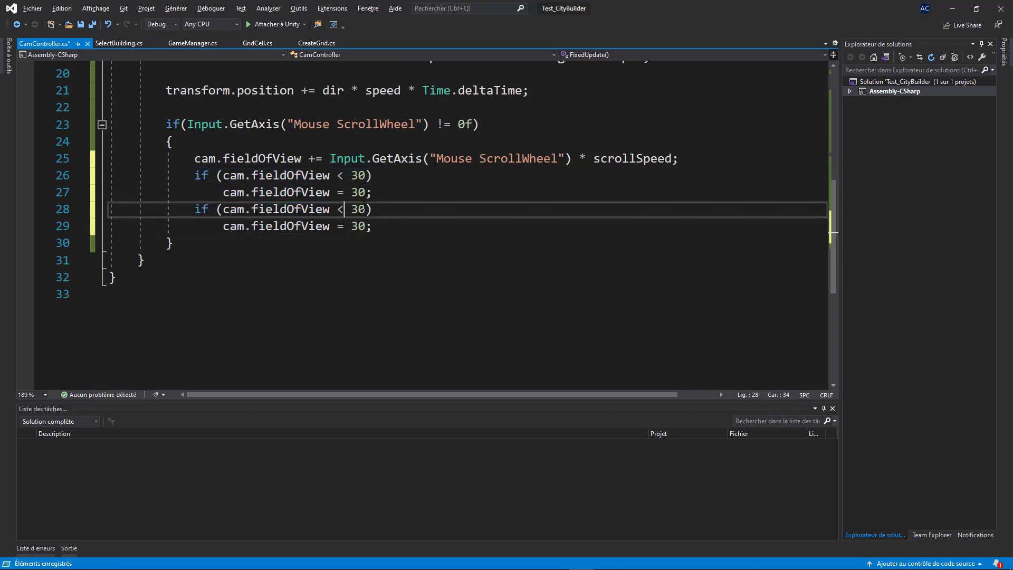
key(BackSpace)
text(>)
click(355, 210)
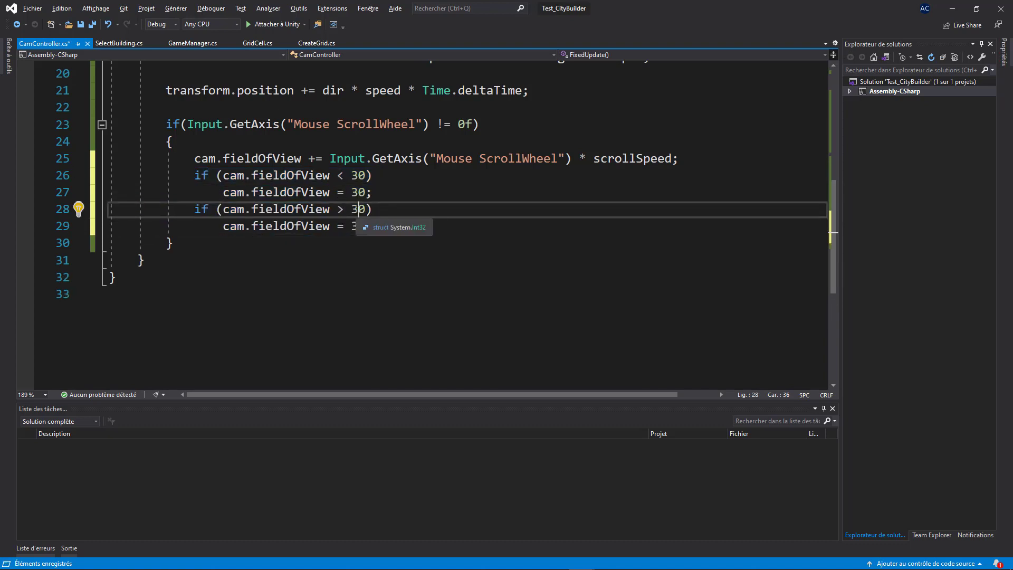
key(BackSpace)
text(9)
key(Down)
key(BackSpace)
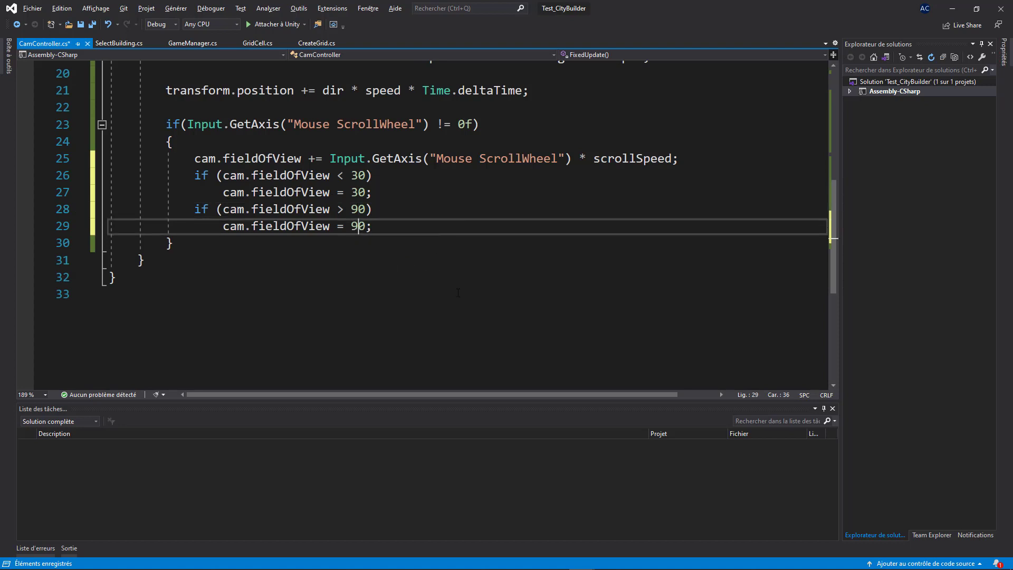
key(ctrl+s)
drag(385, 227, 188, 175)
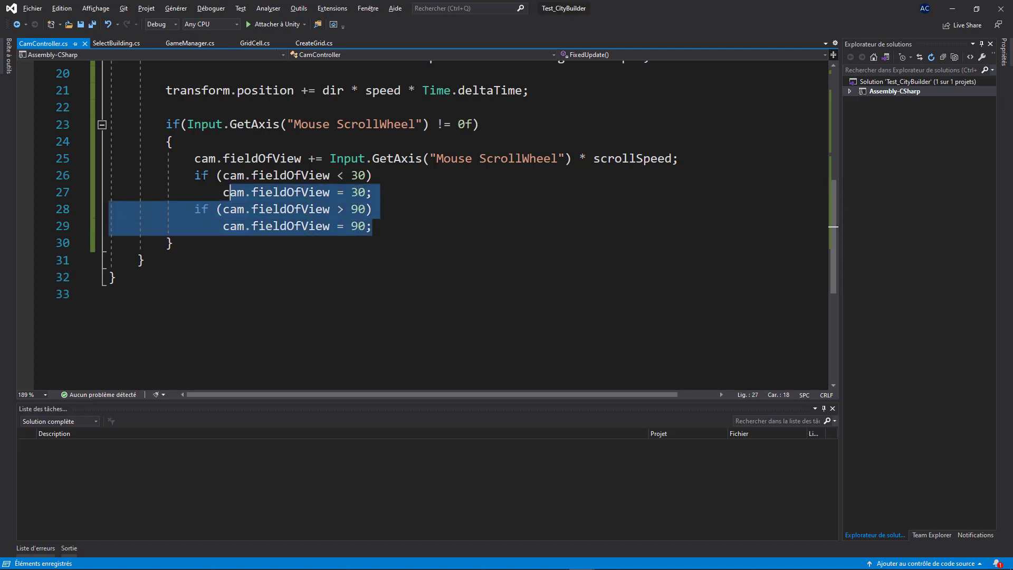
key(alt+Tab)
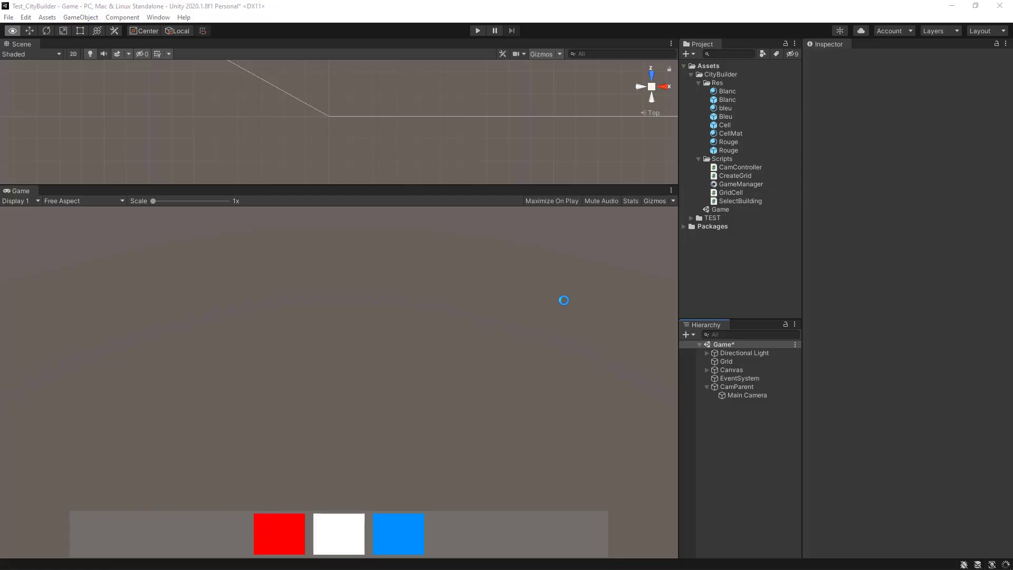
click(477, 31)
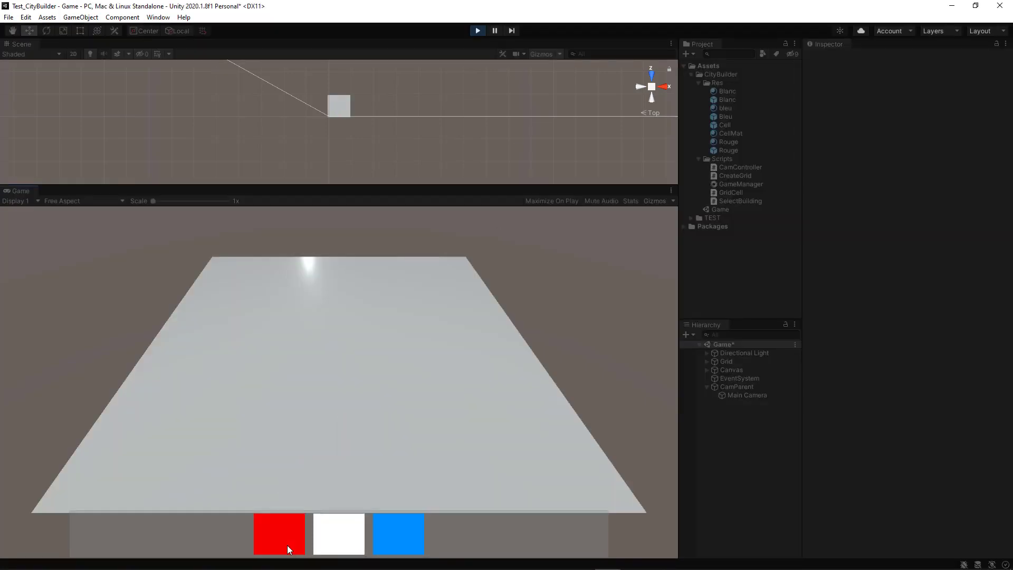
click(287, 546)
click(352, 437)
scroll(363, 441, up, 5)
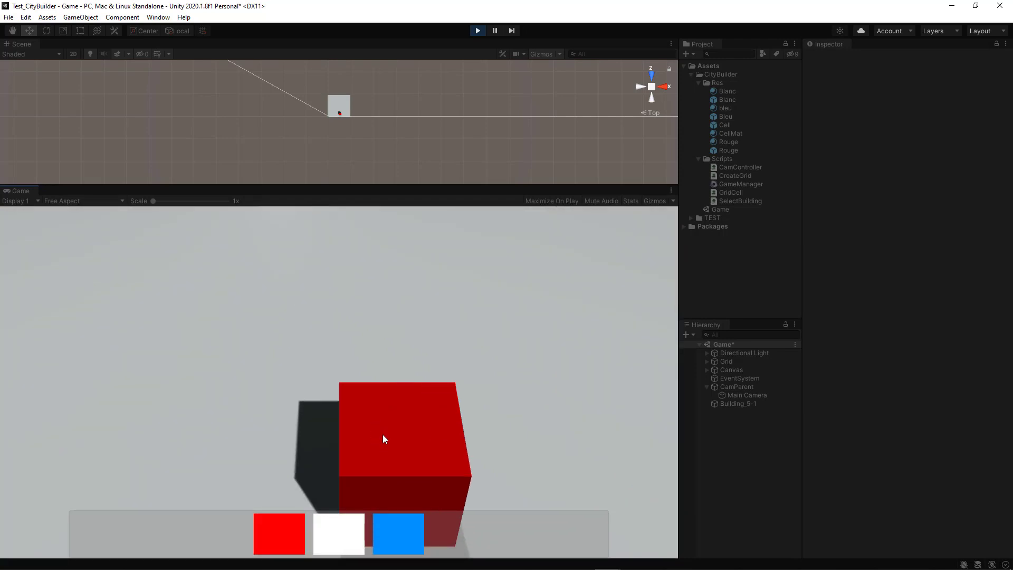
scroll(388, 434, down, 5)
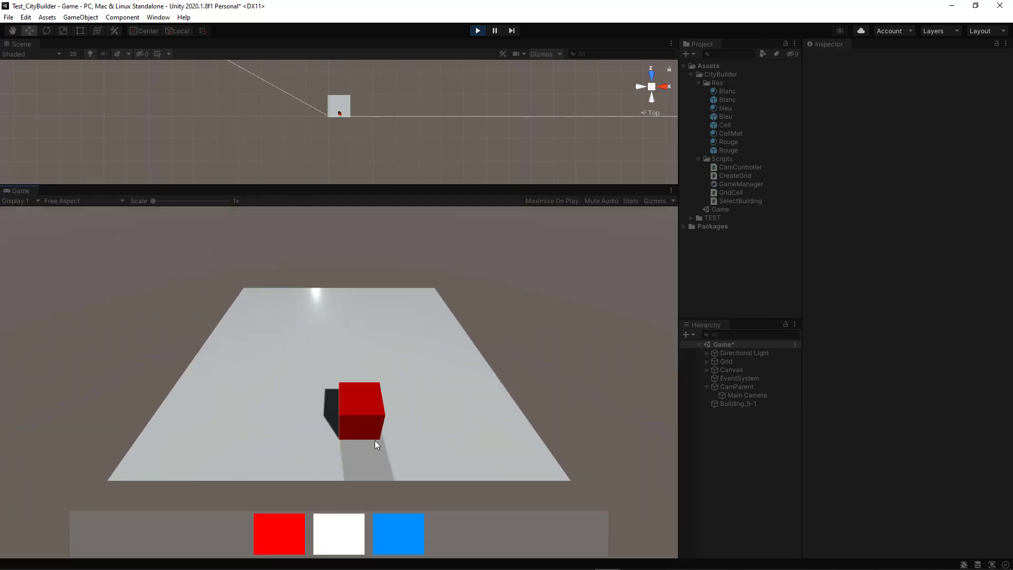
scroll(369, 439, down, 2)
scroll(343, 433, down, 2)
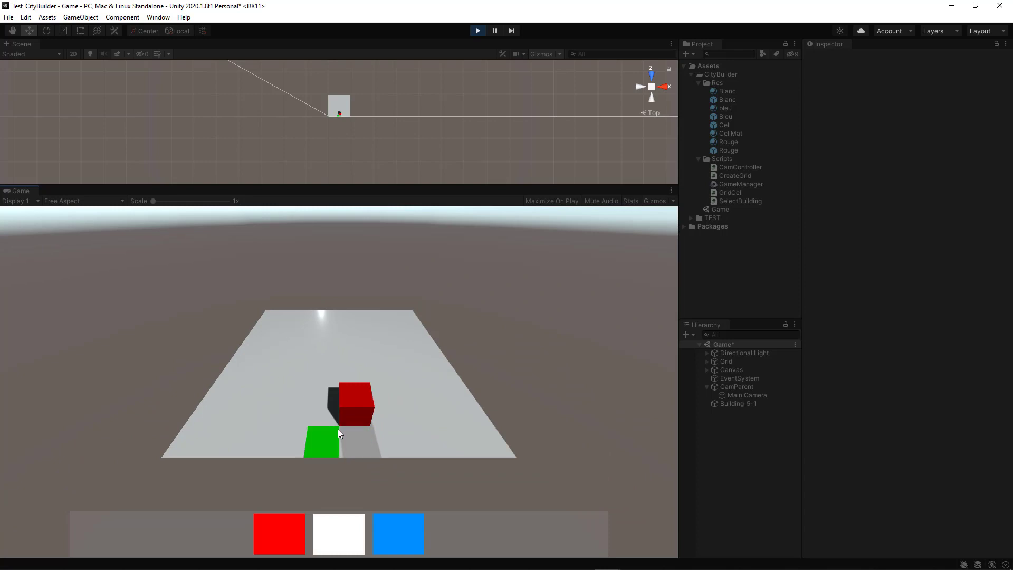
scroll(341, 439, up, 3)
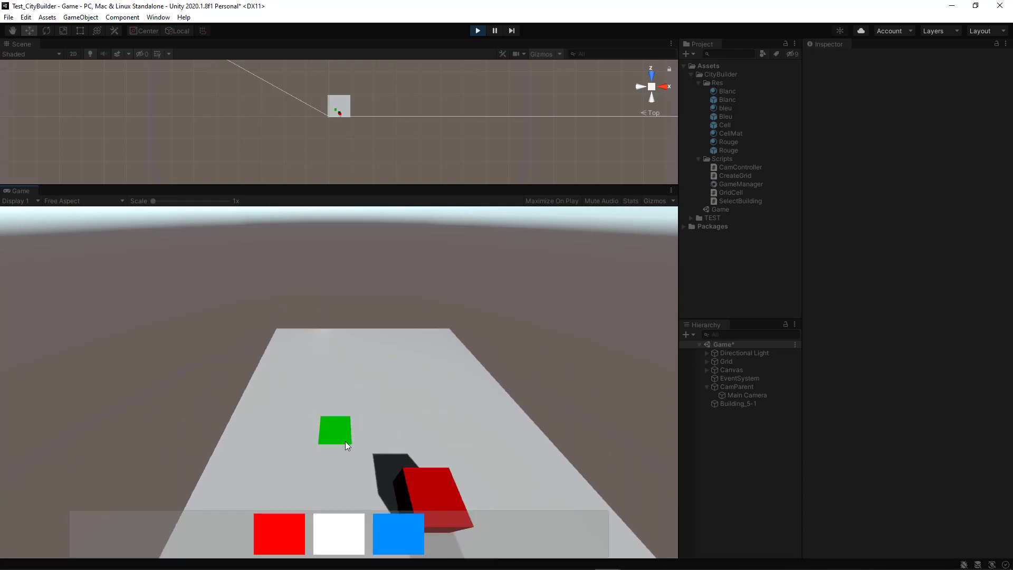
key(d)
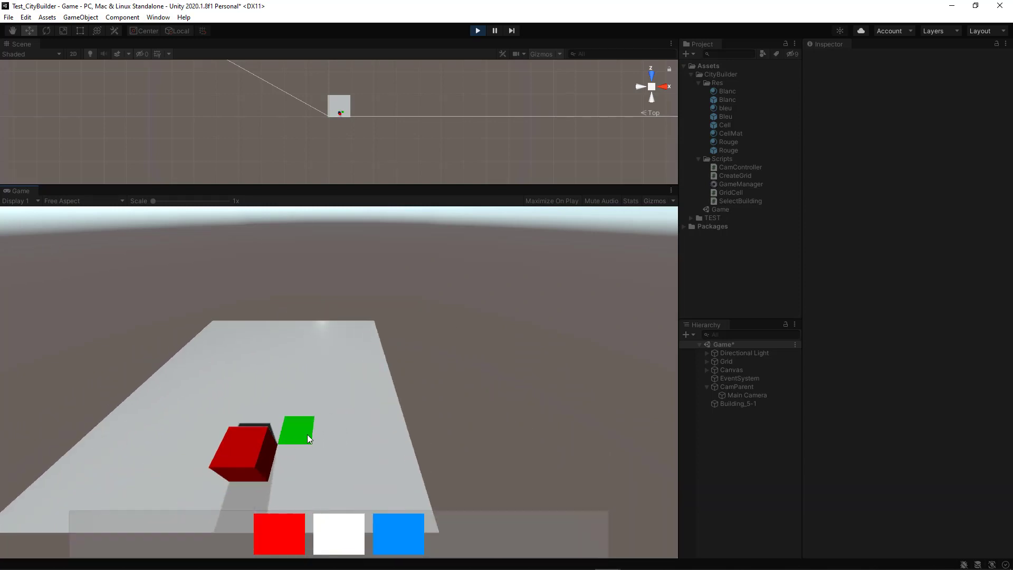
click(295, 362)
click(422, 350)
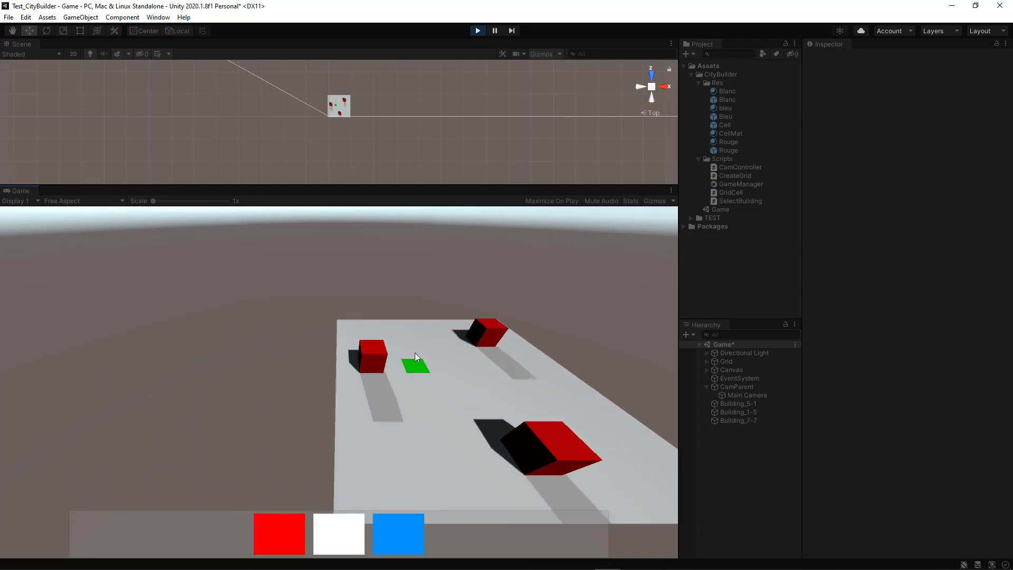
click(391, 547)
click(375, 380)
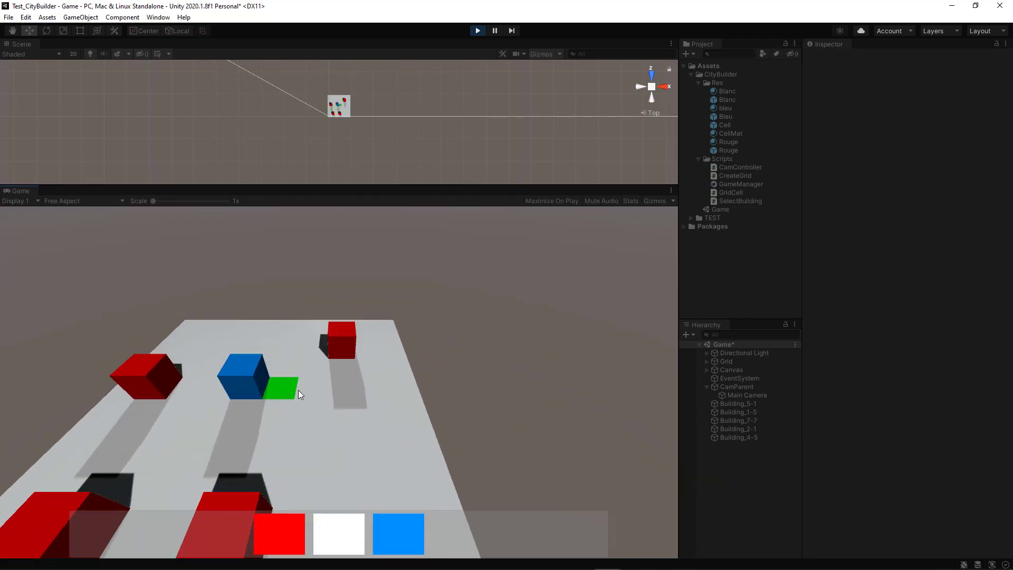
click(443, 393)
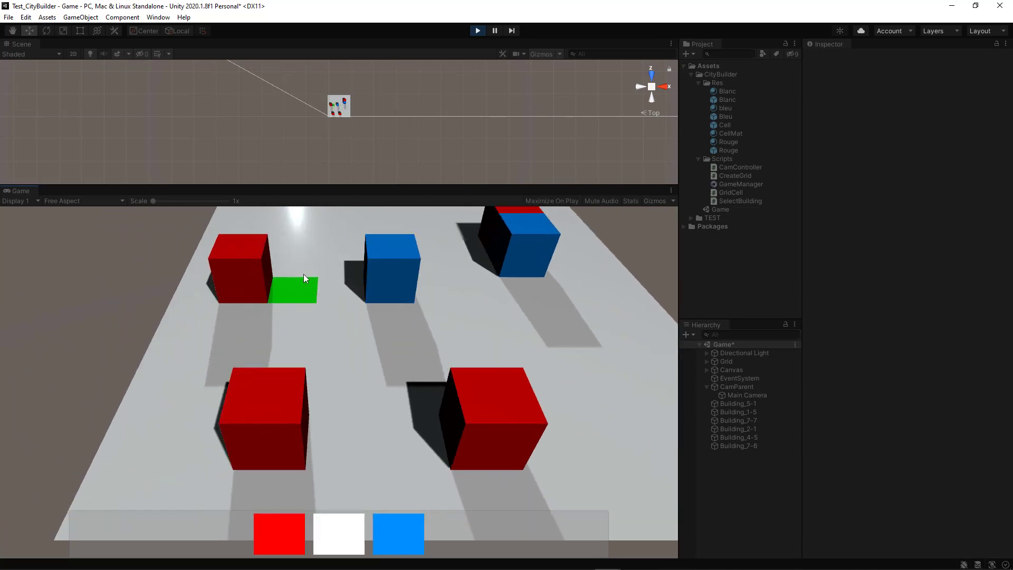
click(304, 279)
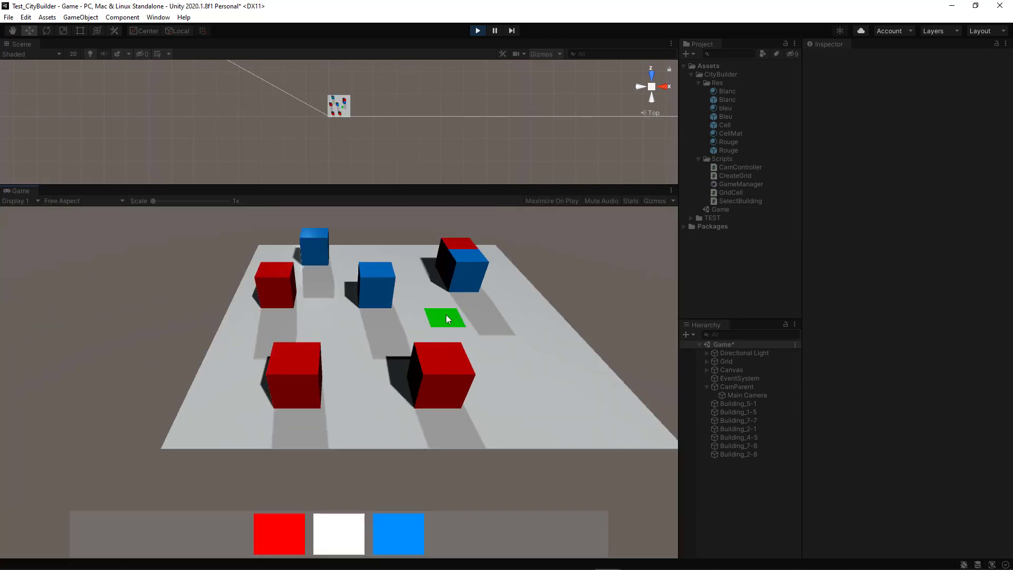
scroll(399, 356, up, 5)
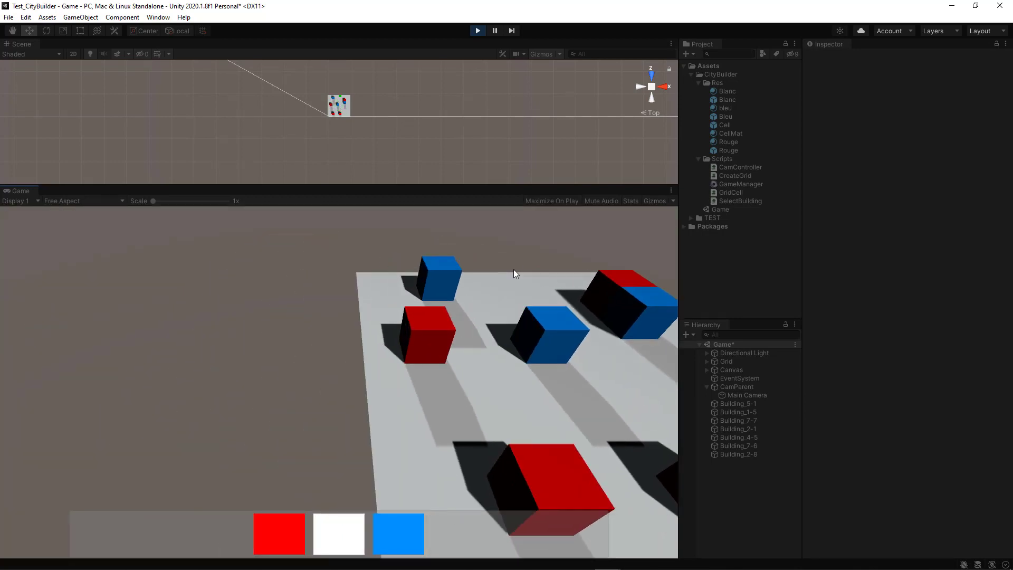
click(478, 30)
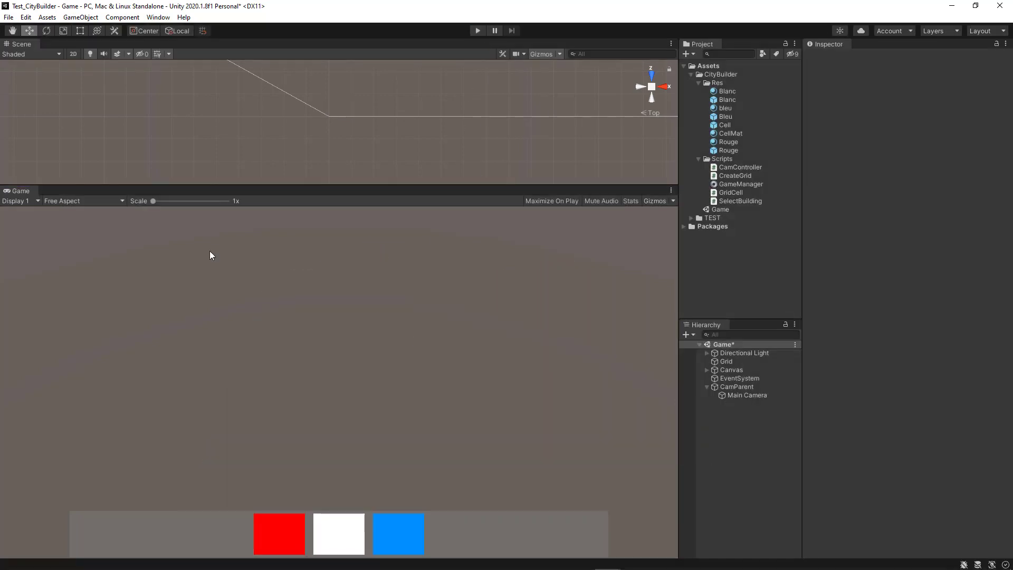